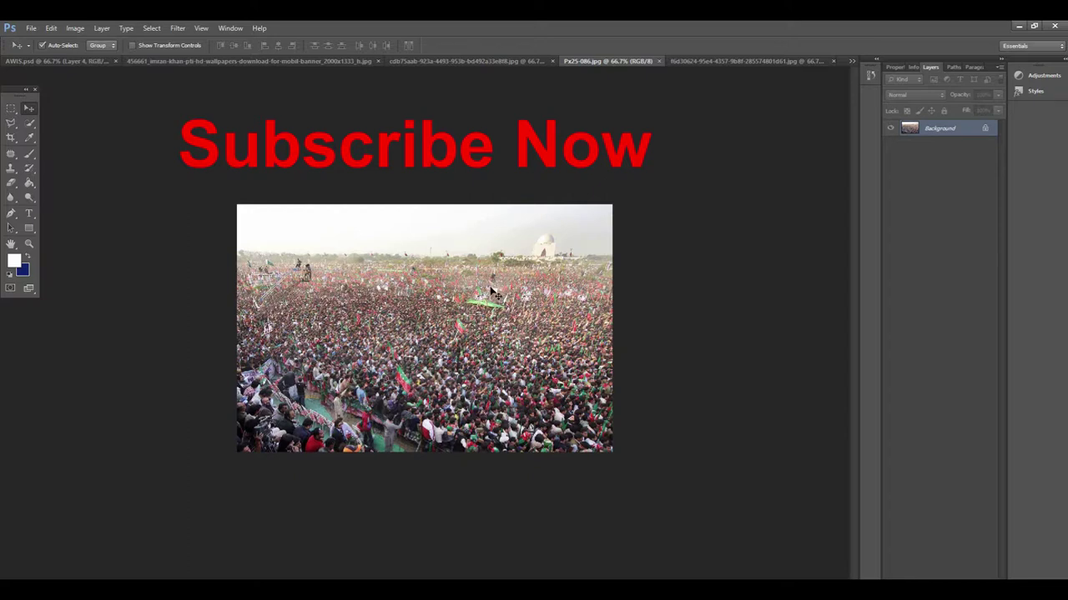
left_click(500, 289, "ctrl")
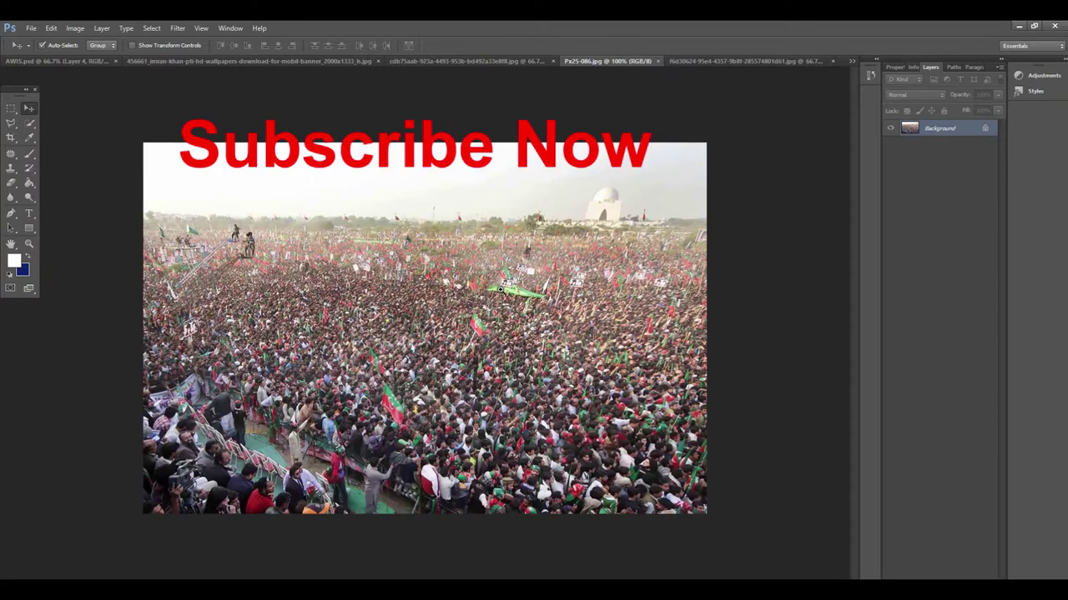
key("ctrl+minus")
key("ctrl+plus")
left_click(499, 290, "alt")
left_click(499, 290, "ctrl")
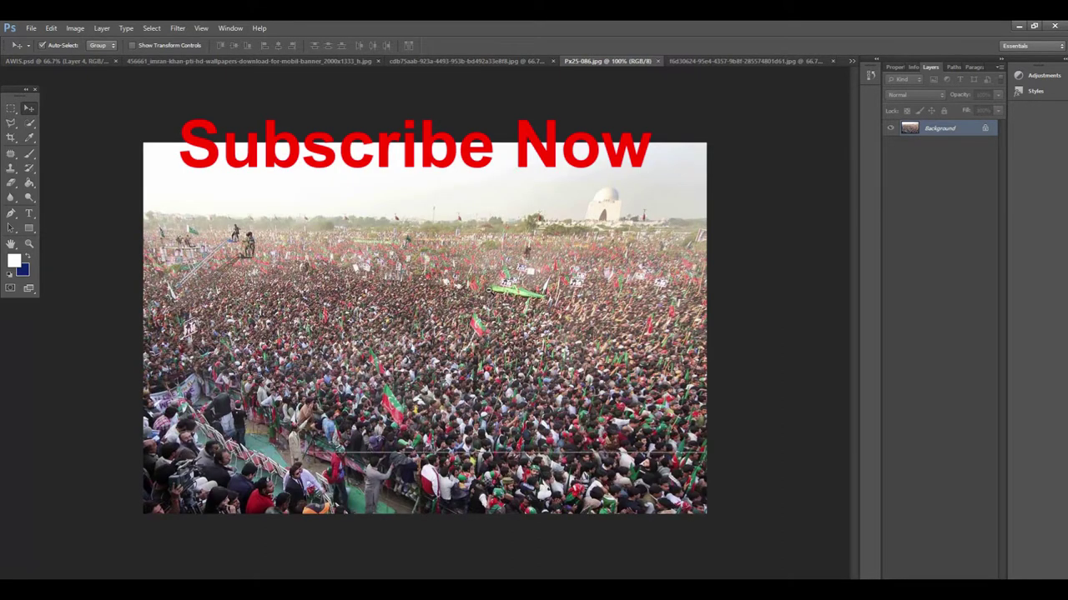
key("ctrl+minus")
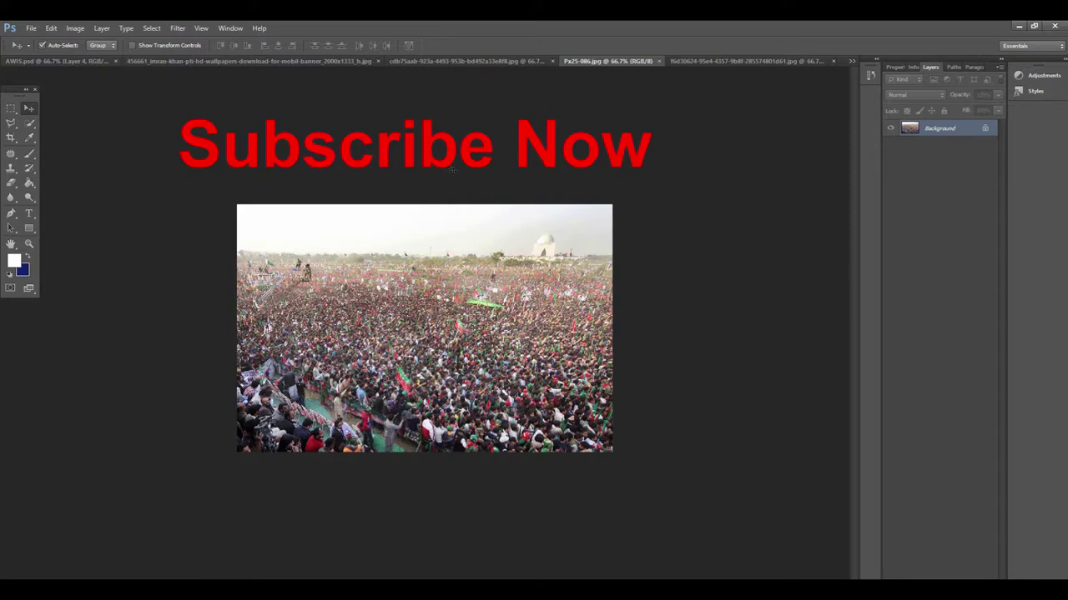
Switch to the portrait document of the man in the red scarf
left_click(321, 61)
key("ctrl+plus")
key("ctrl+plus")
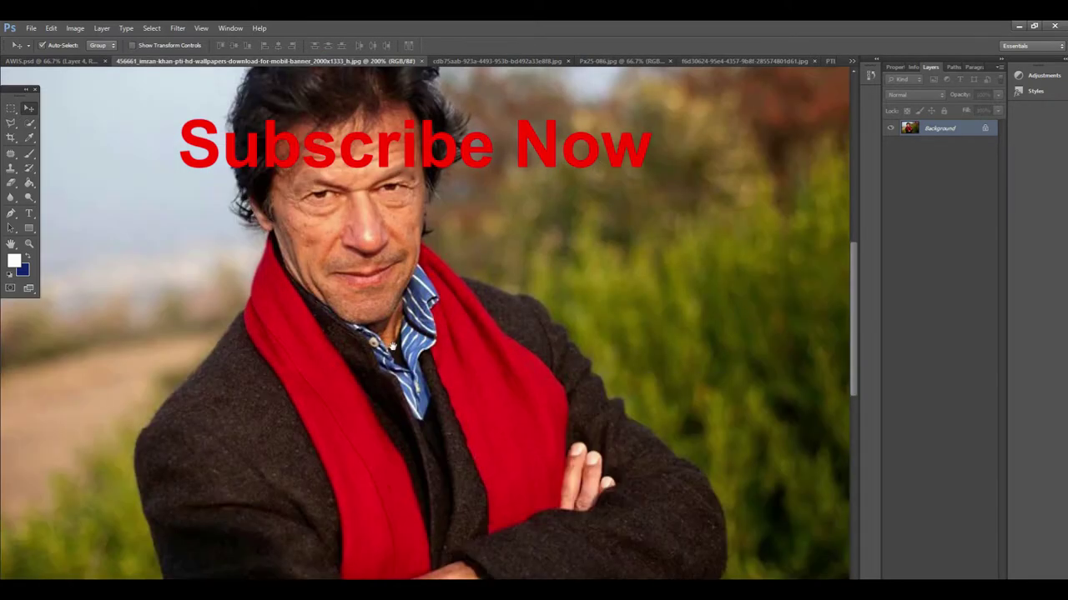
key("ctrl+minus")
key("ctrl+minus")
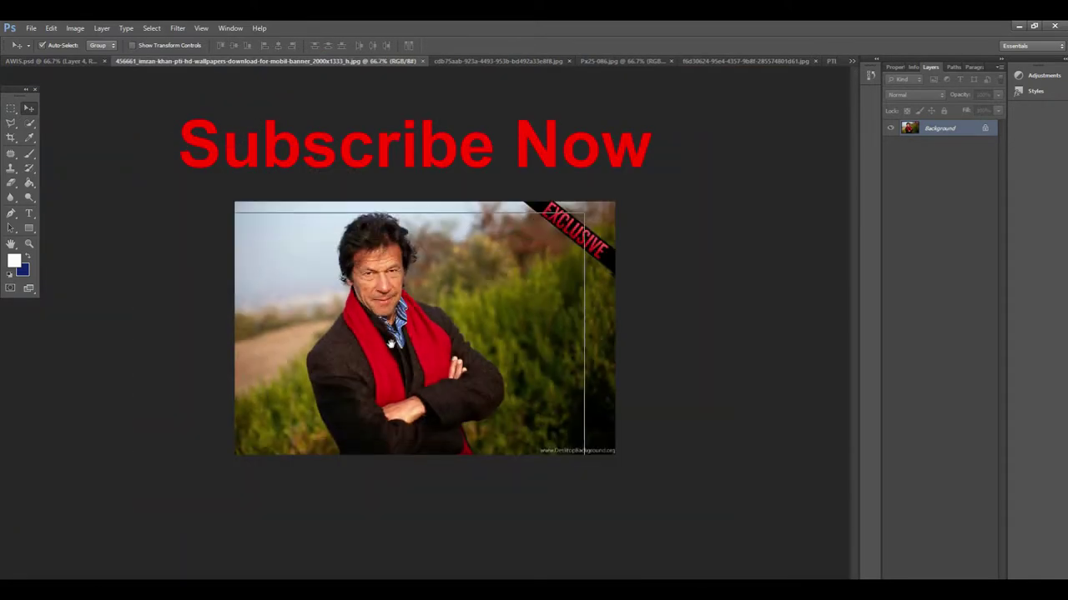
key("ctrl+plus")
left_click_drag(371, 328, 368, 340)
left_click(412, 366)
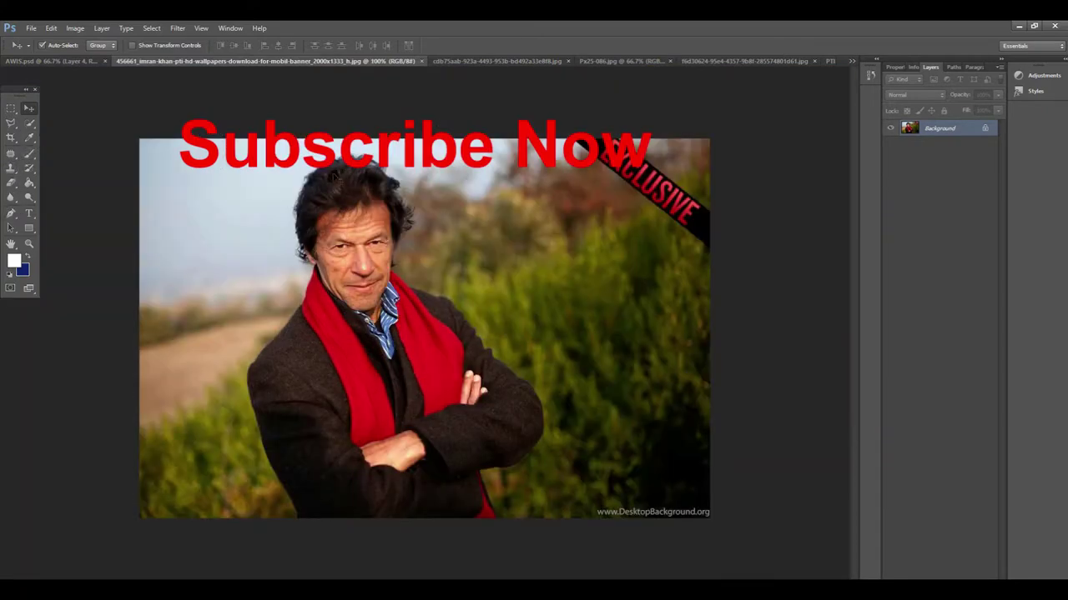
Select the man's coat, scarf, shirt and crossed arms with the Quick Selection tool
left_click(29, 122)
left_click_drag(139, 268, 497, 507)
mouse_move(425, 417)
left_mouse_down()
mouse_move(367, 350)
mouse_move(471, 350)
left_mouse_up()
left_click_drag(399, 498, 354, 375)
mouse_move(434, 313)
left_mouse_down()
mouse_move(348, 352)
mouse_move(493, 362)
left_mouse_up()
mouse_move(641, 398)
left_mouse_down()
mouse_move(631, 395)
mouse_move(741, 409)
mouse_move(613, 424)
mouse_move(598, 510)
left_mouse_up()
mouse_move(639, 480)
left_mouse_down()
mouse_move(562, 347)
mouse_move(526, 306)
mouse_move(482, 284)
mouse_move(456, 286)
mouse_move(463, 464)
left_mouse_up()
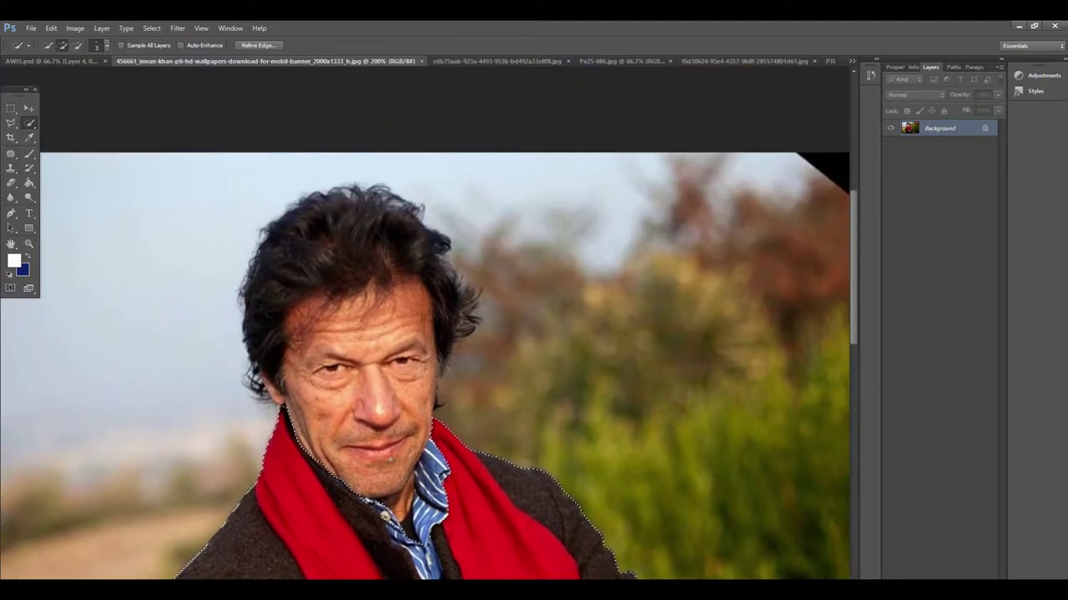
Extend the quick selection over the man's face and hair, including the curls beside his ear
mouse_move(388, 452)
left_mouse_down()
mouse_move(394, 398)
mouse_move(286, 381)
mouse_move(357, 329)
mouse_move(375, 265)
left_mouse_up()
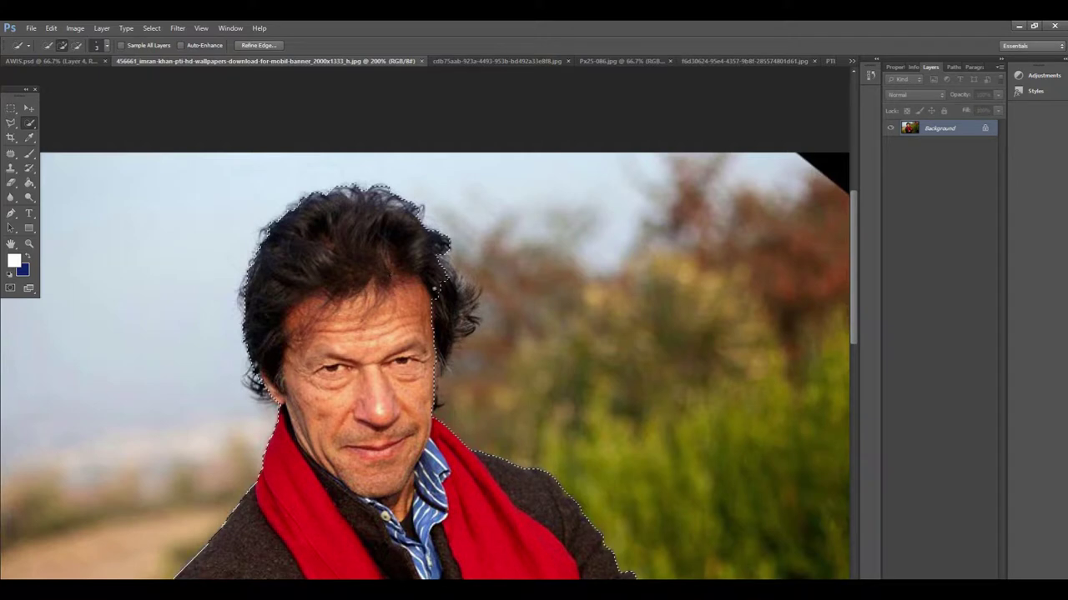
left_click_drag(462, 296, 469, 296)
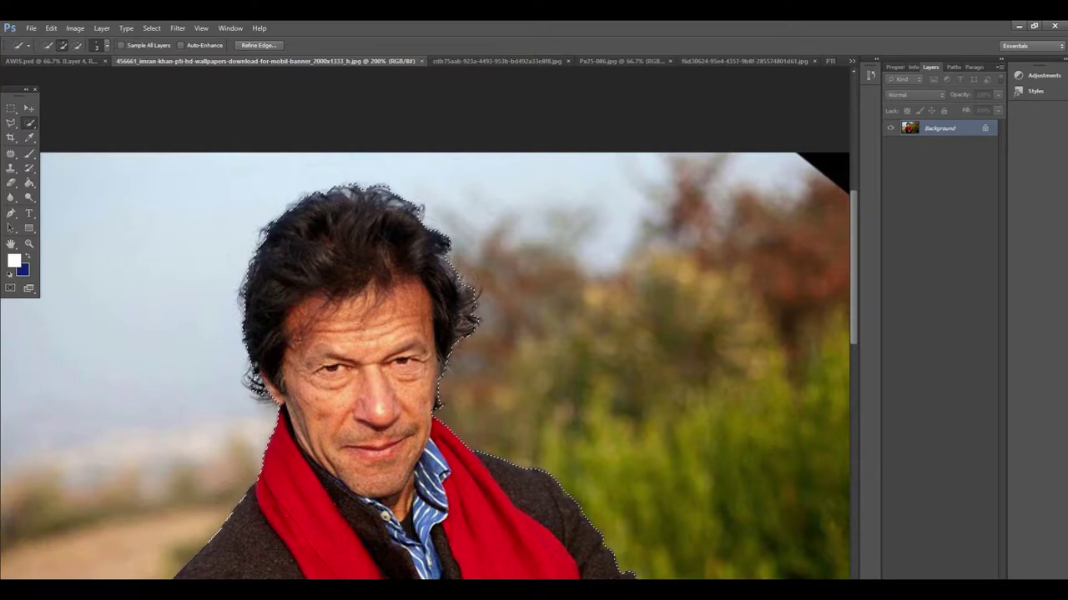
key("ctrl+minus")
key("ctrl+minus")
key("ctrl+plus")
key("ctrl+plus")
key("ctrl+minus")
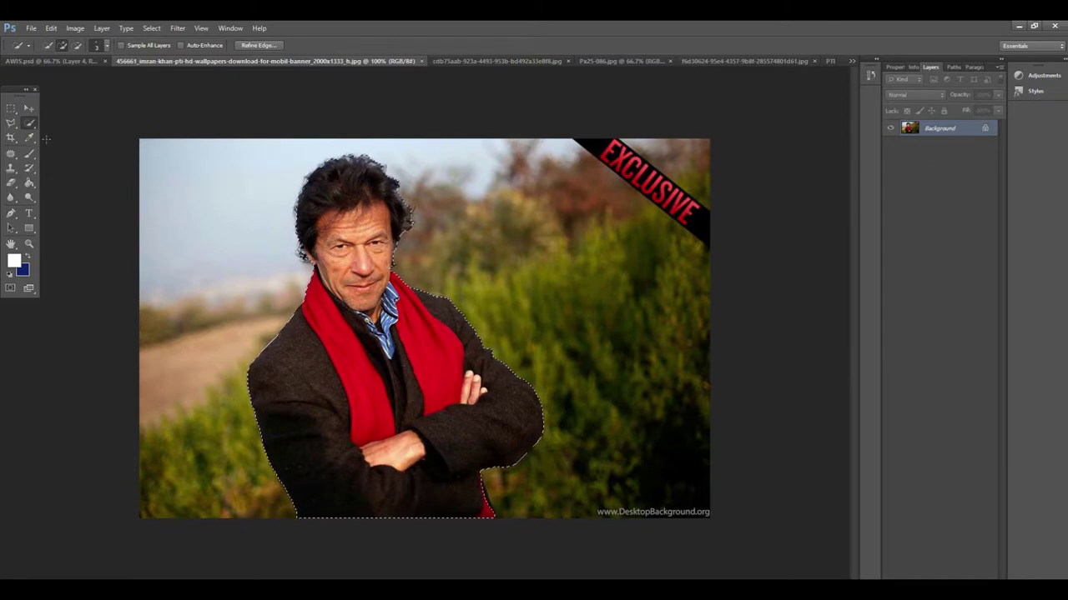
Examine the selection outline along the shoulders, sleeves and lower edge of the coat
mouse_move(262, 171)
left_mouse_down()
mouse_move(547, 362)
mouse_move(563, 420)
left_mouse_up()
left_click_drag(397, 344, 421, 233)
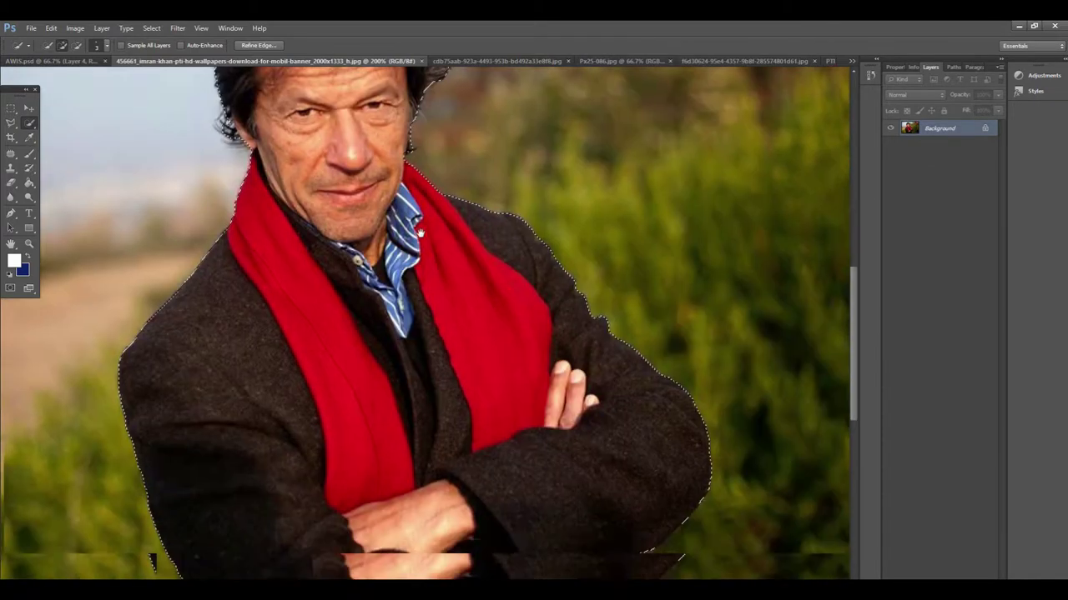
scroll(420, 234, "down", 5)
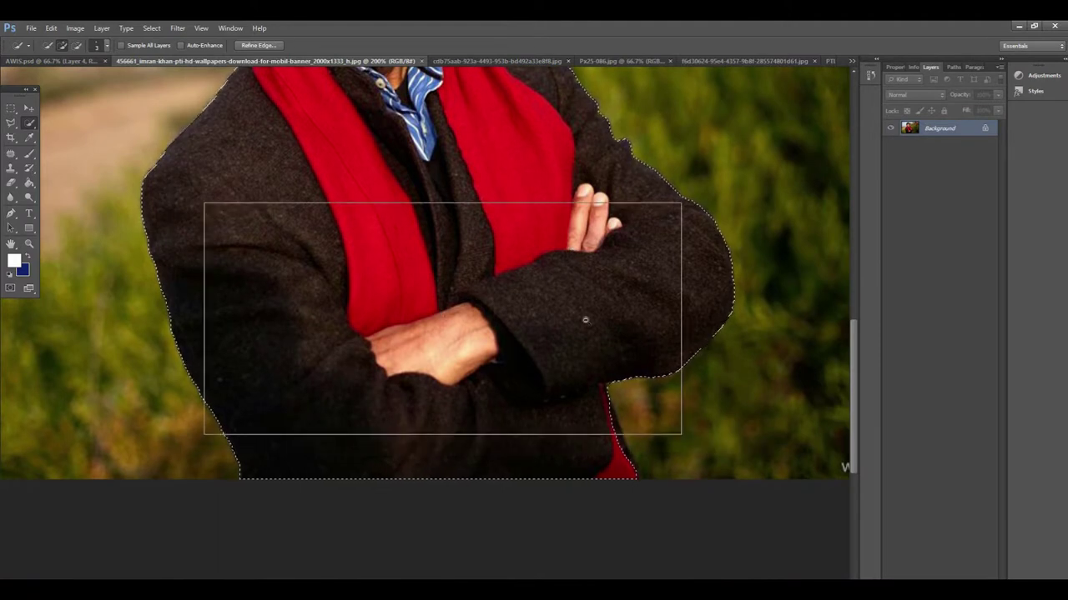
scroll(585, 320, "down", 1)
scroll(525, 498, "up", 2)
left_click_drag(436, 497, 544, 385)
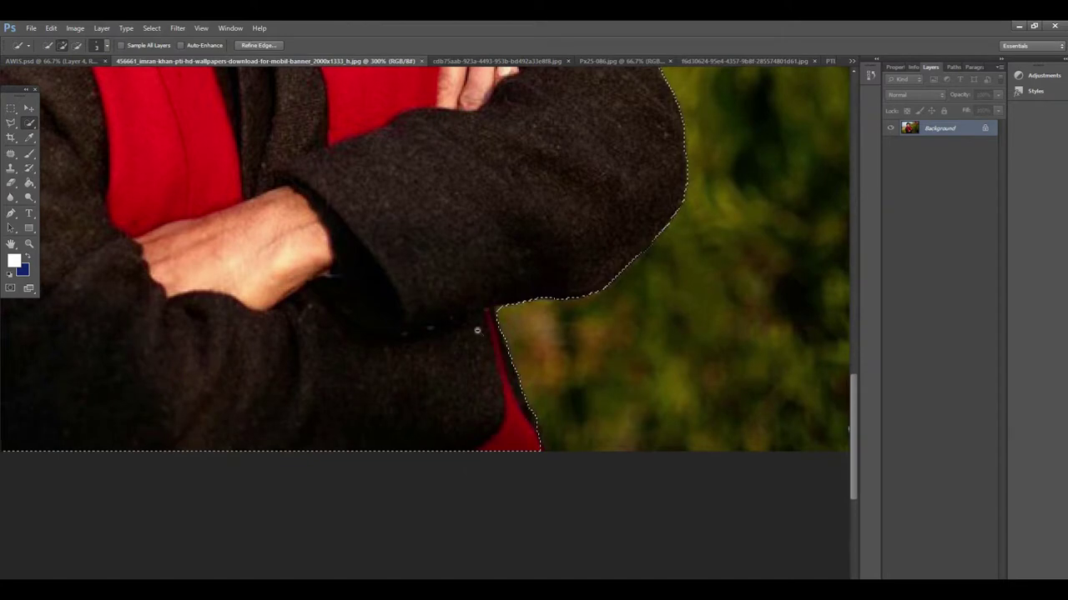
scroll(476, 331, "down", 3)
key("ctrl+plus")
key("ctrl+plus")
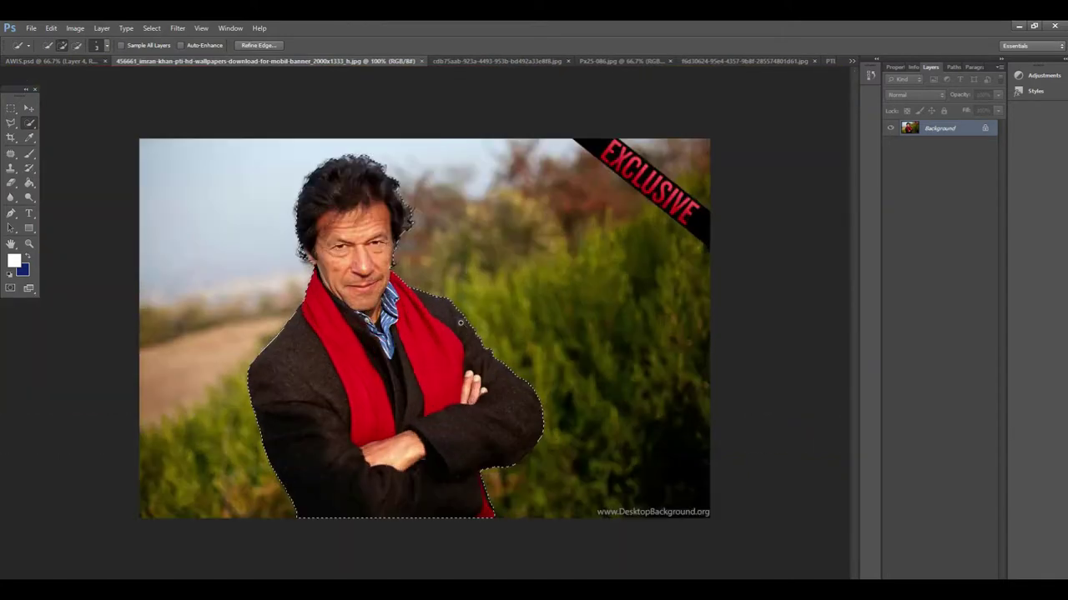
Convert the locked Background into a regular layer with the default settings
key("ctrl+0")
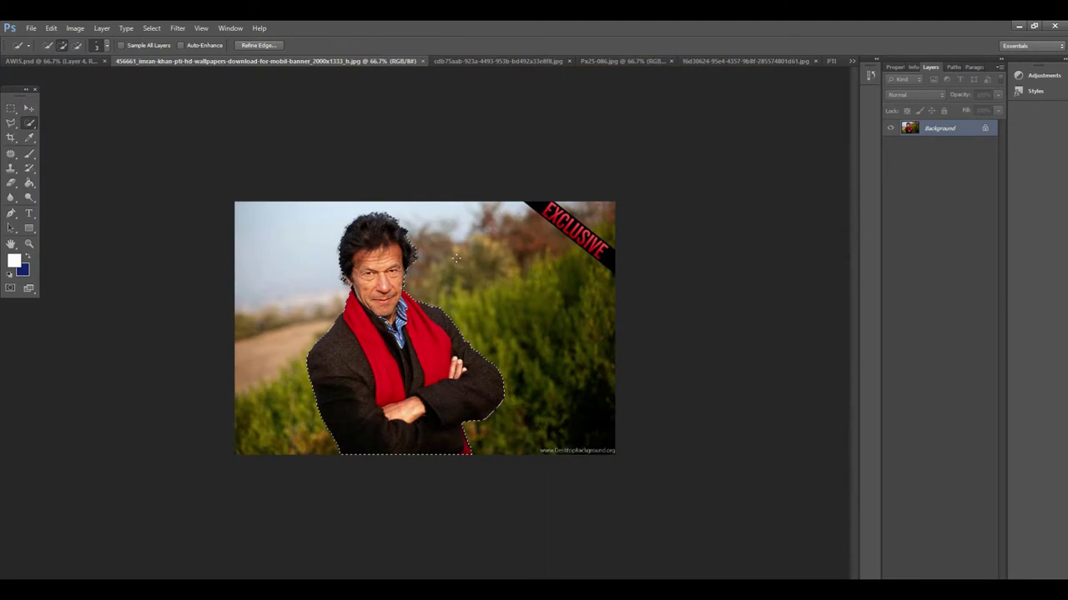
double_click(943, 129)
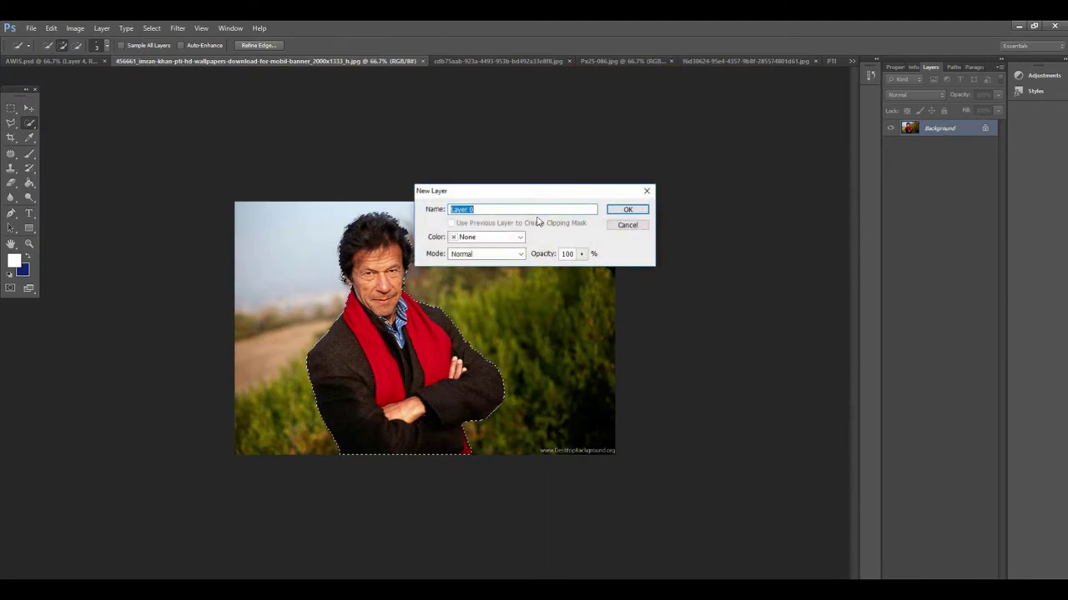
left_click(625, 209)
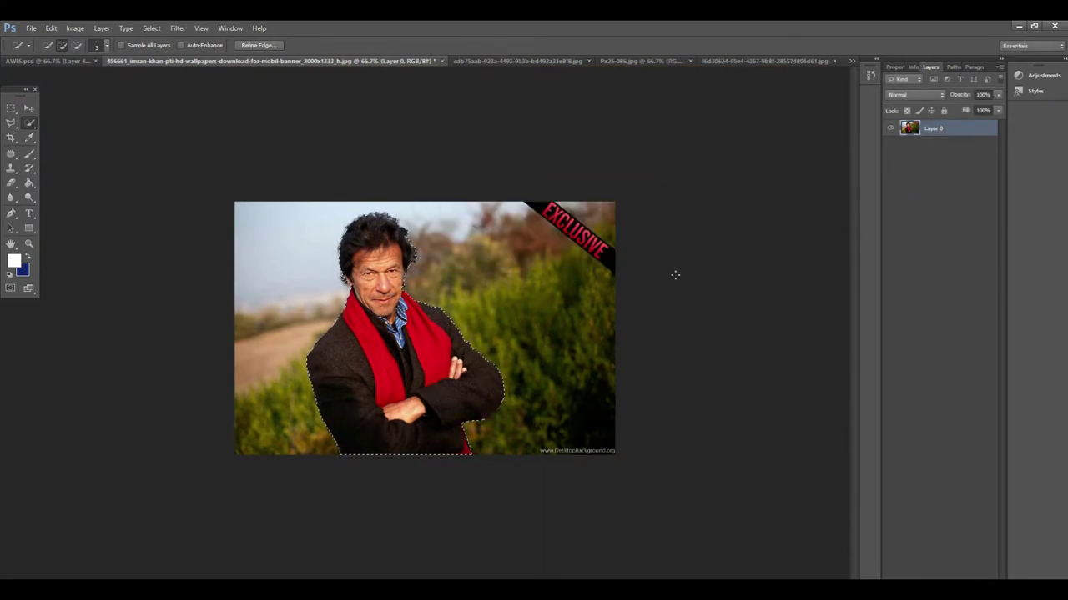
Start Refine Edge on the selection and set Smooth to 27 and Radius to 0 px
left_click(265, 45)
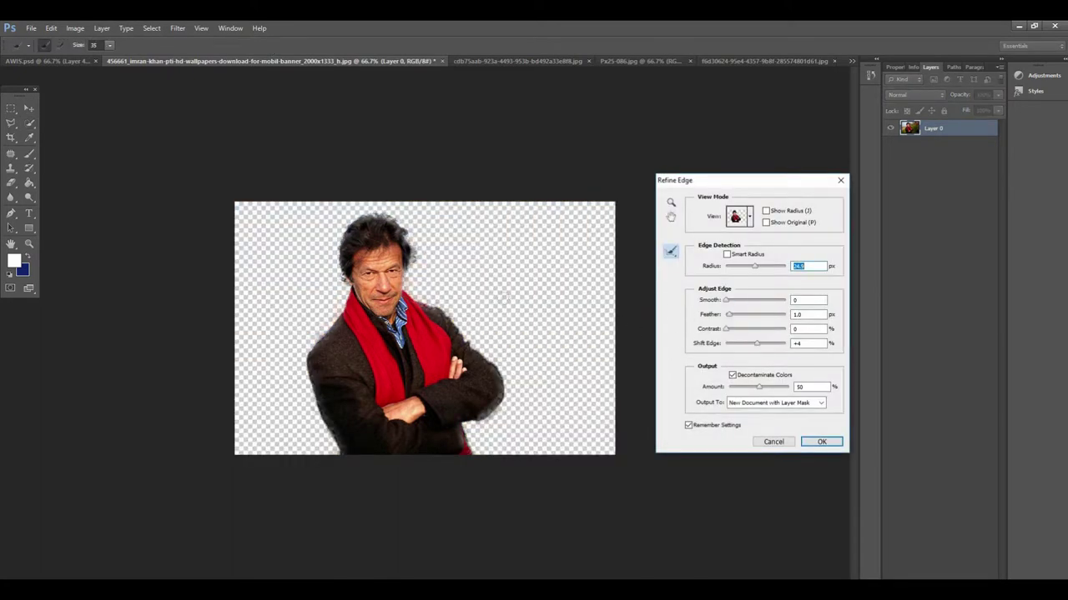
key("ctrl+plus")
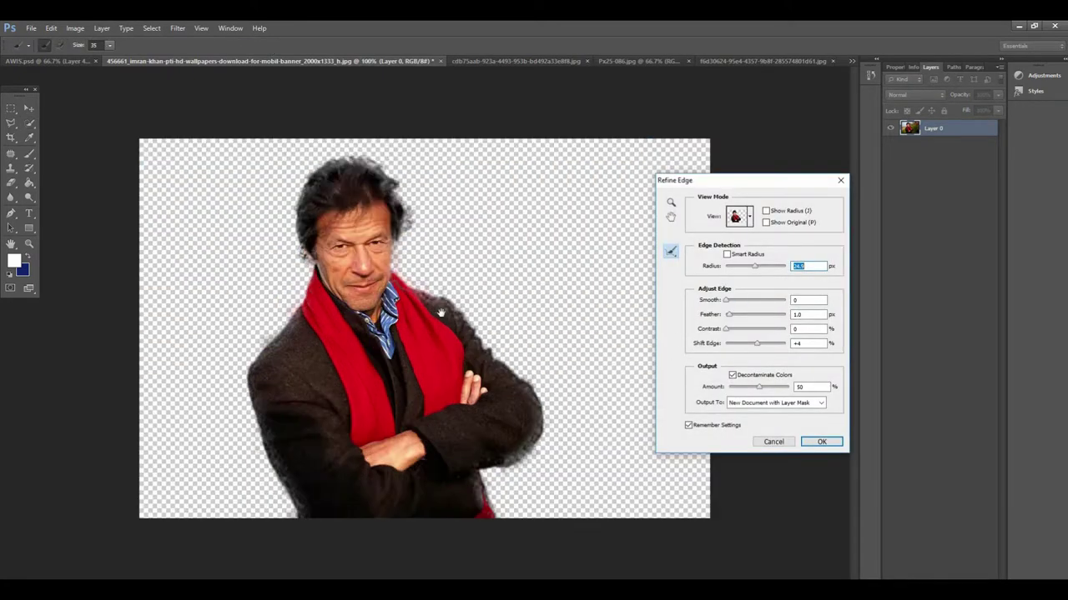
key("ctrl+plus")
key("ctrl+minus")
left_click_drag(728, 301, 724, 277)
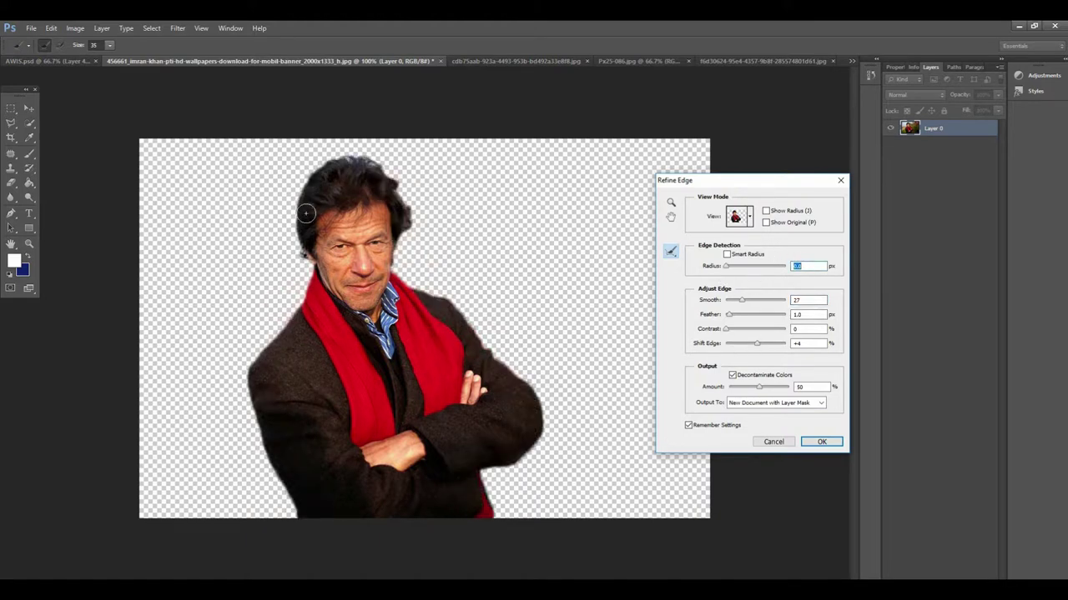
Brush over the hair at the crown of the head with the Refine Radius tool to clear the background between the strands
left_click(424, 252, "ctrl")
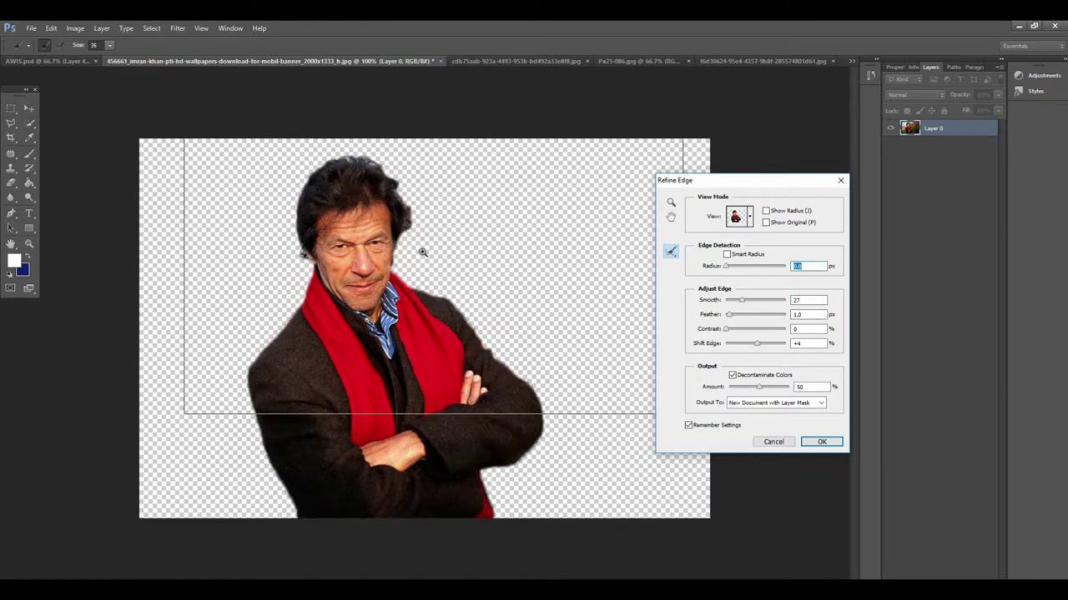
left_click(352, 200, "ctrl")
left_click_drag(354, 199, 478, 340)
left_click_drag(464, 269, 469, 316)
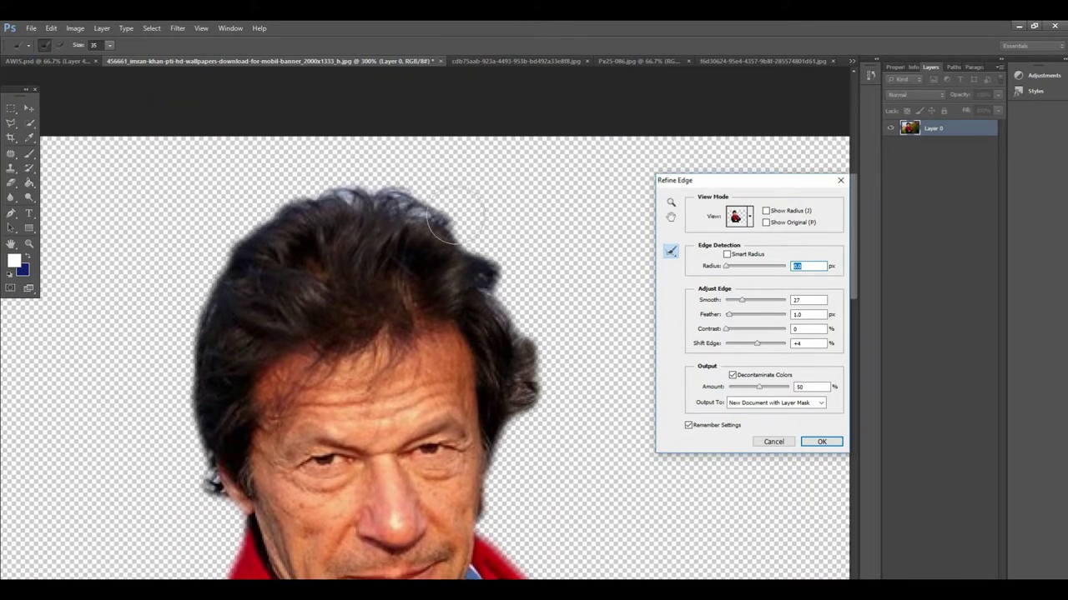
left_click(450, 214, "ctrl")
left_click_drag(447, 214, 443, 253)
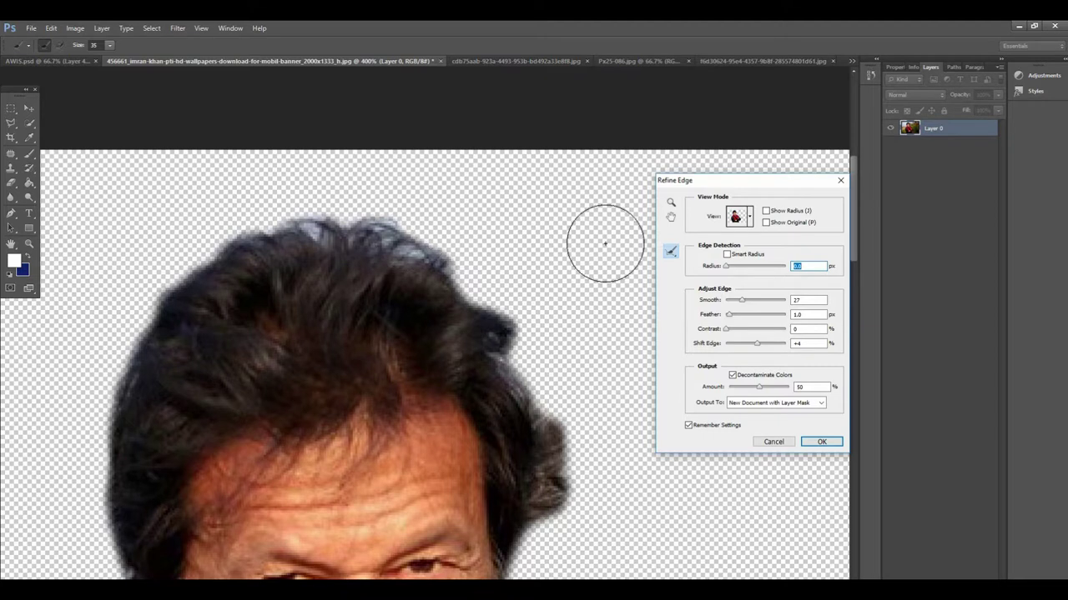
left_click_drag(388, 244, 413, 250)
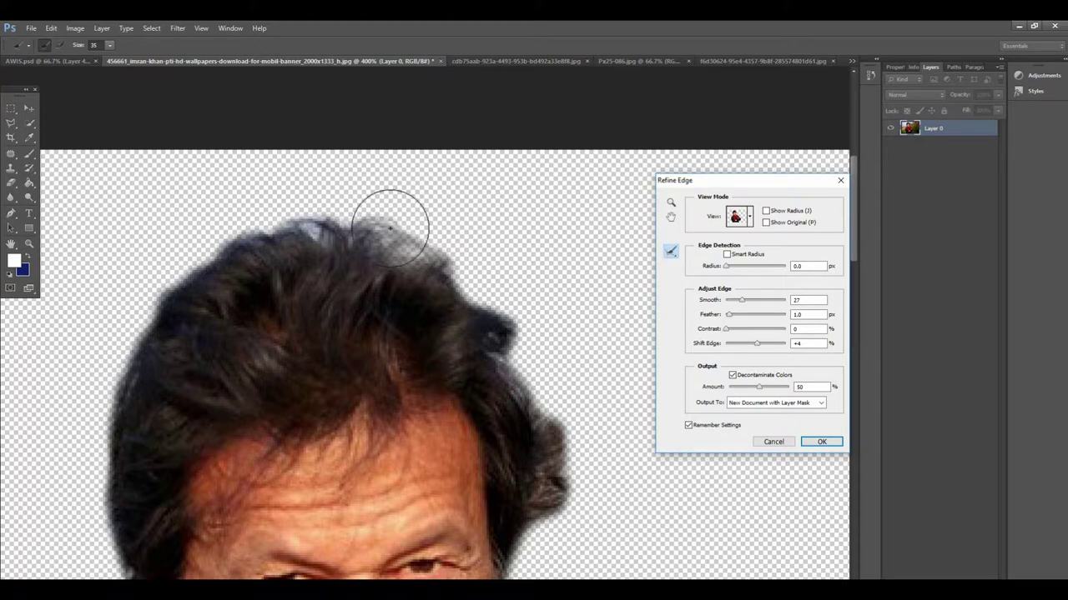
mouse_move(317, 239)
left_mouse_down()
mouse_move(293, 226)
mouse_move(417, 263)
left_mouse_up()
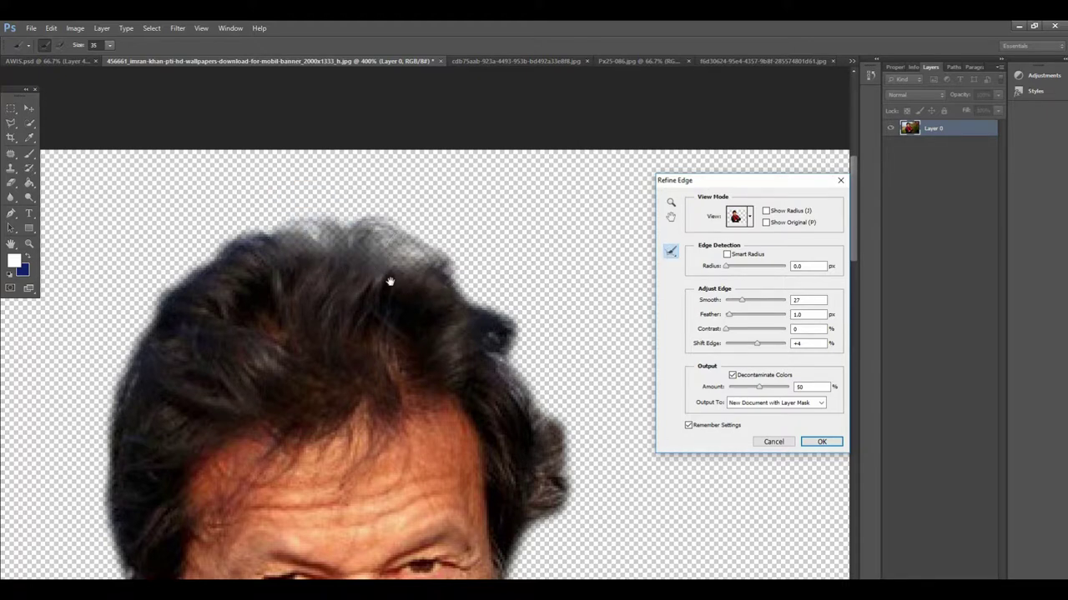
scroll(503, 298, "down", 2)
left_click_drag(465, 382, 479, 281)
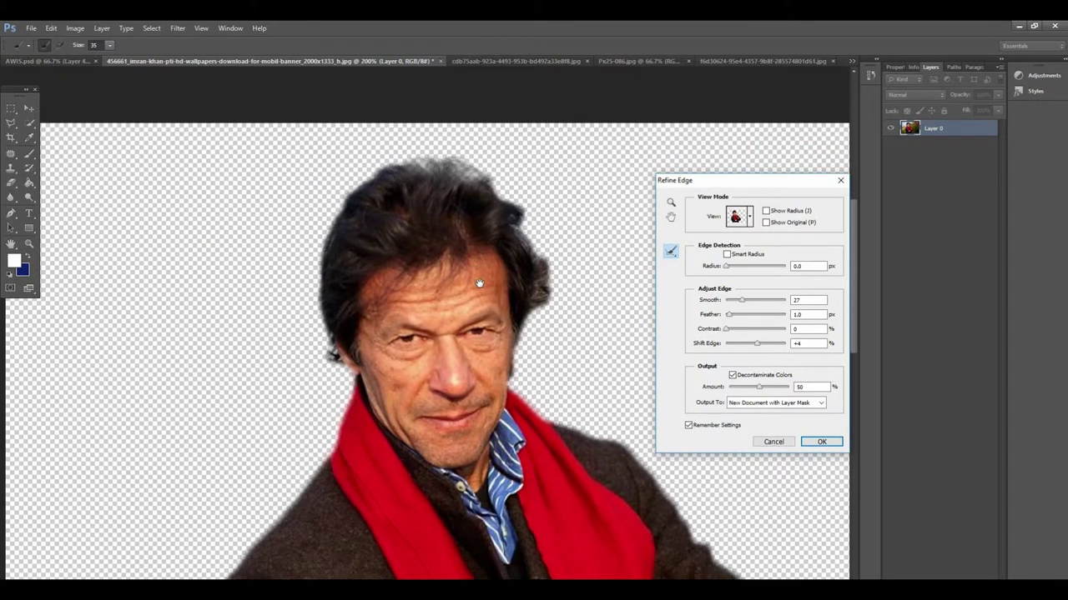
left_click_drag(597, 388, 491, 297)
key("ctrl+minus")
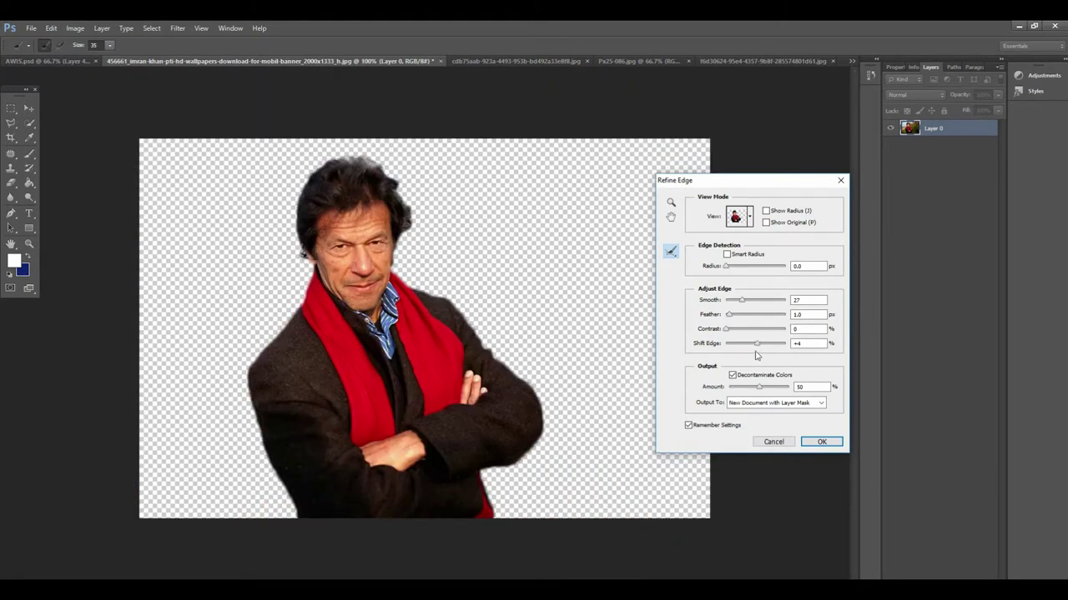
Set Shift Edge to +51% and output the refined cutout to a new document with a layer mask
left_click_drag(755, 344, 781, 344)
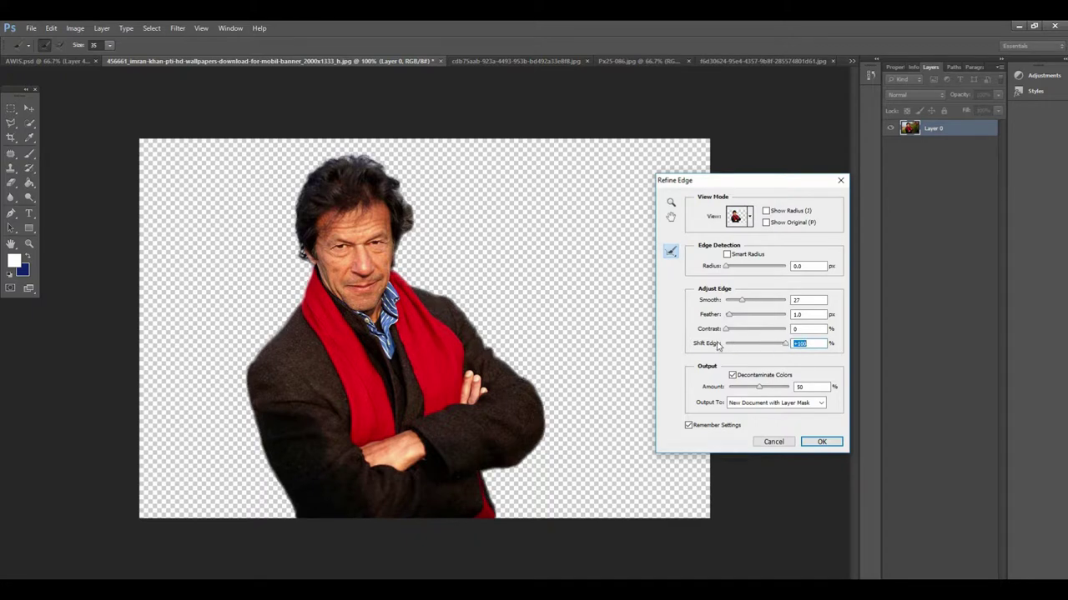
left_click_drag(786, 349, 721, 348)
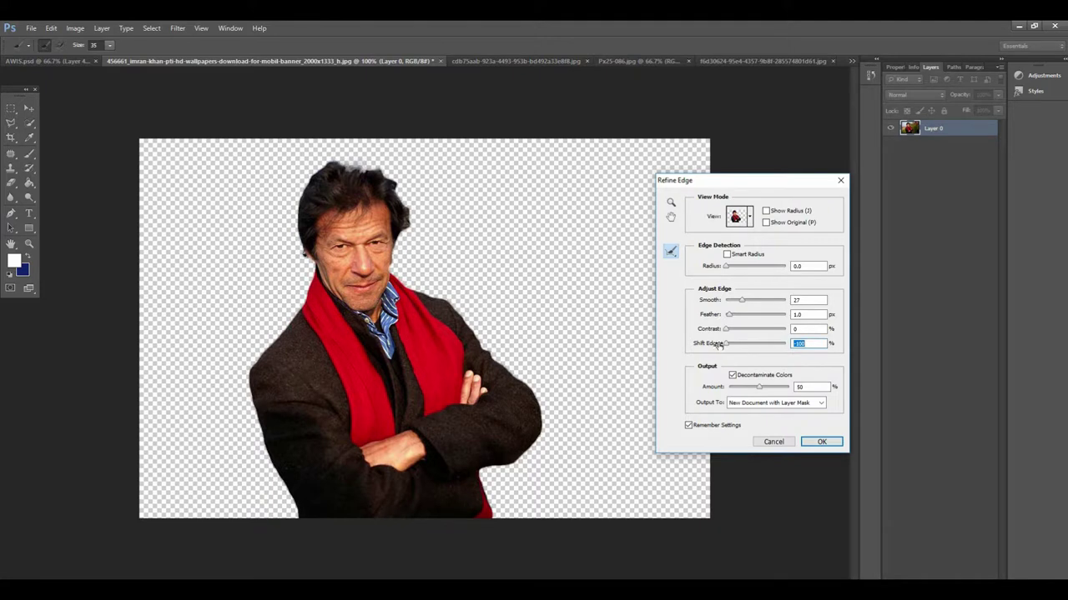
left_click_drag(726, 345, 764, 347)
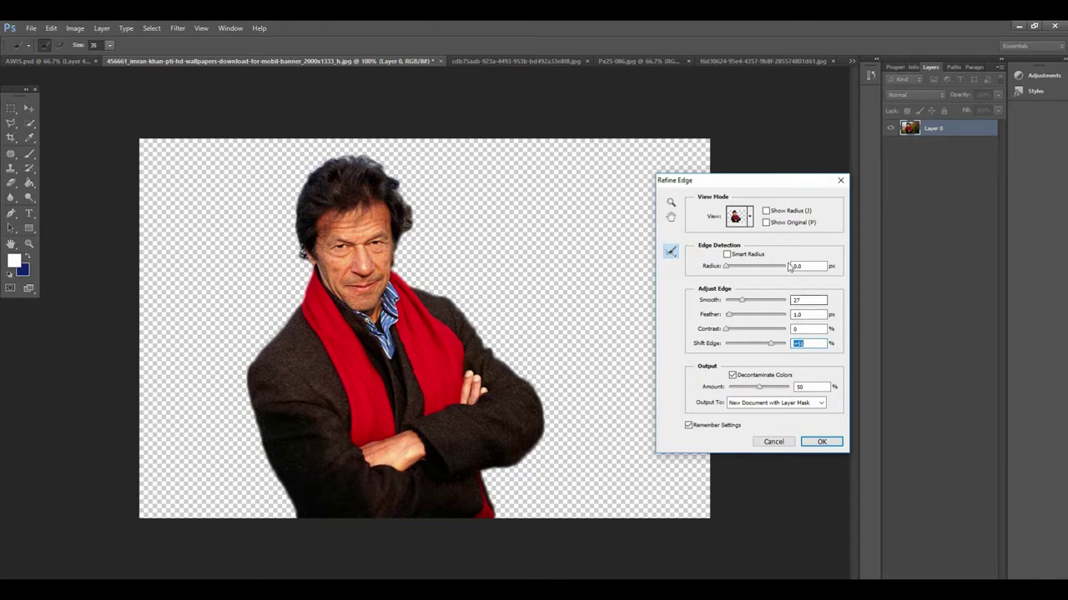
left_click(823, 442)
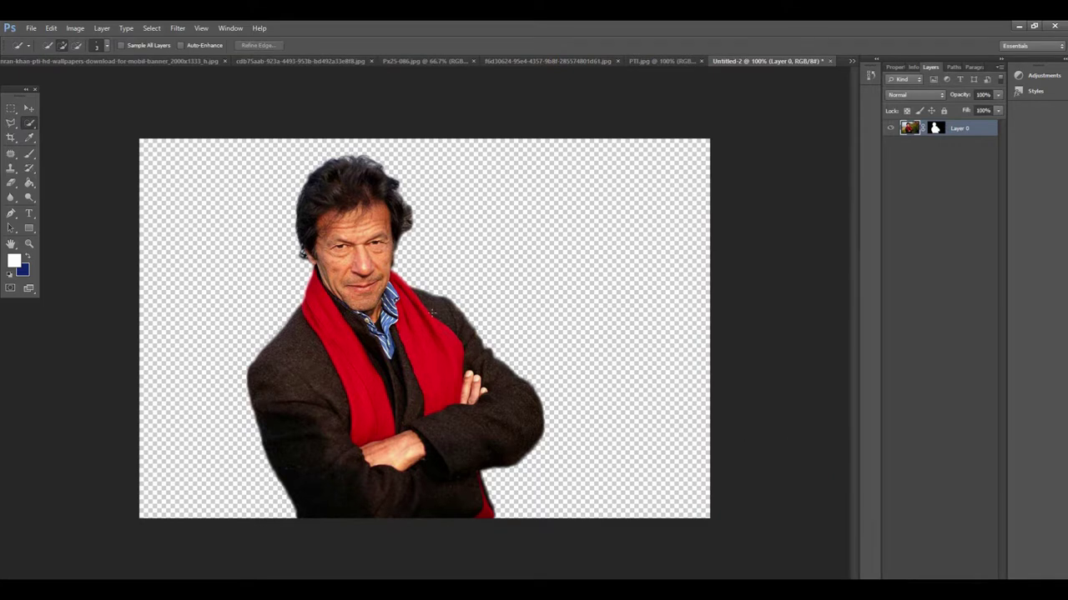
Move the masked cutout of the man in the red scarf into the crowd photo Px25-086.jpg, over its right half
scroll(459, 307, "up", 1)
scroll(458, 306, "down", 2)
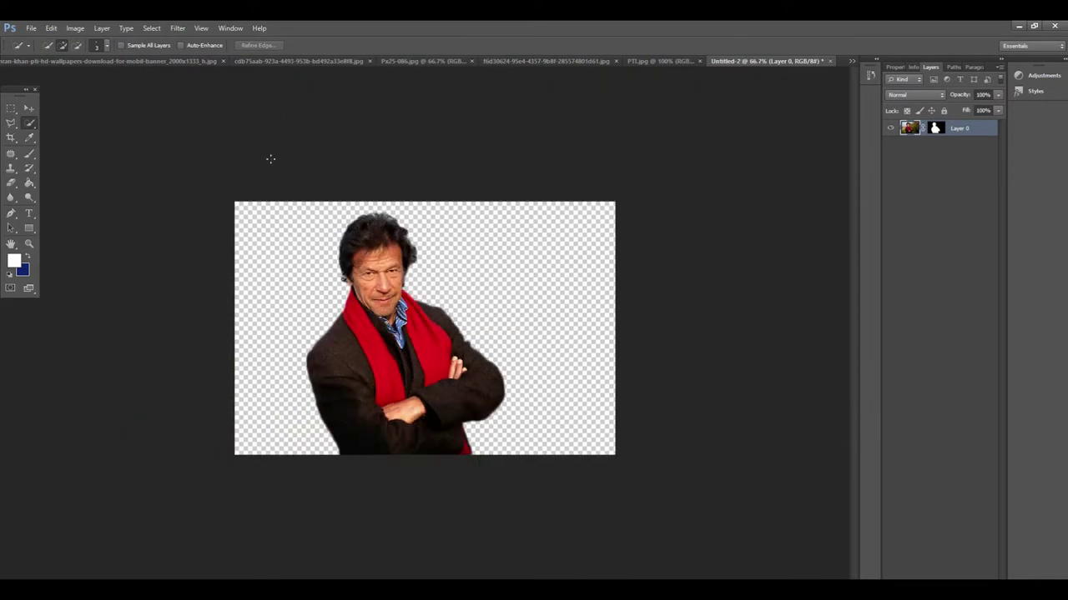
left_click(29, 108)
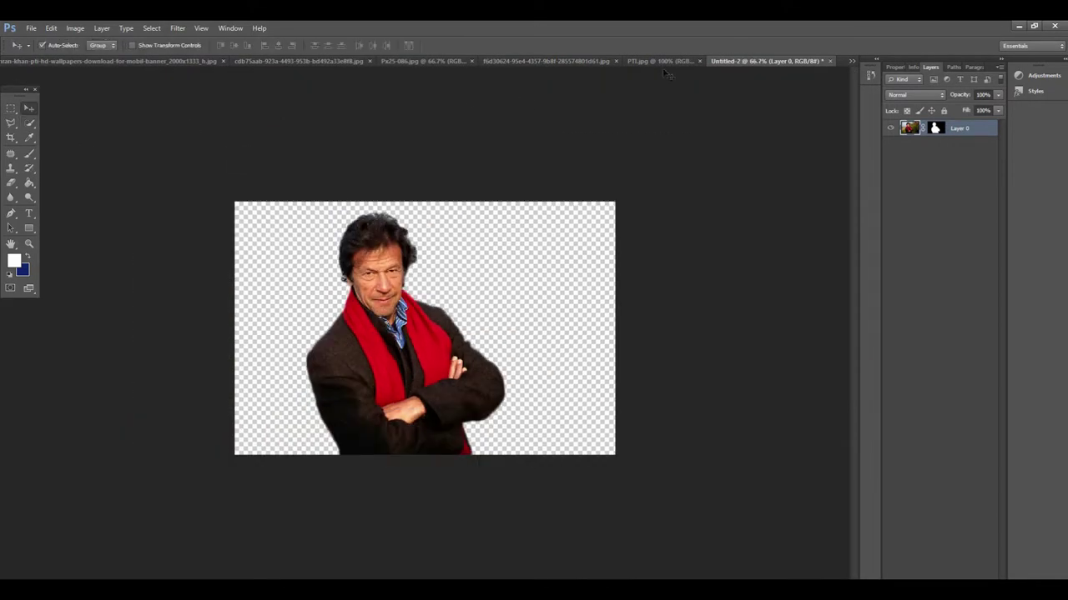
left_click(557, 61)
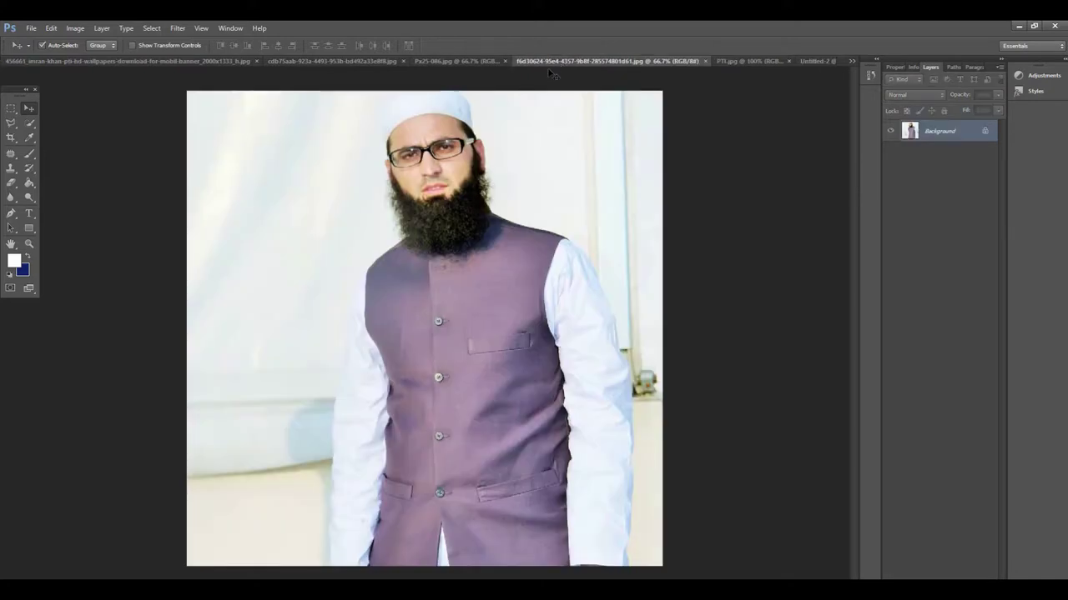
left_click(748, 61)
left_click(351, 60)
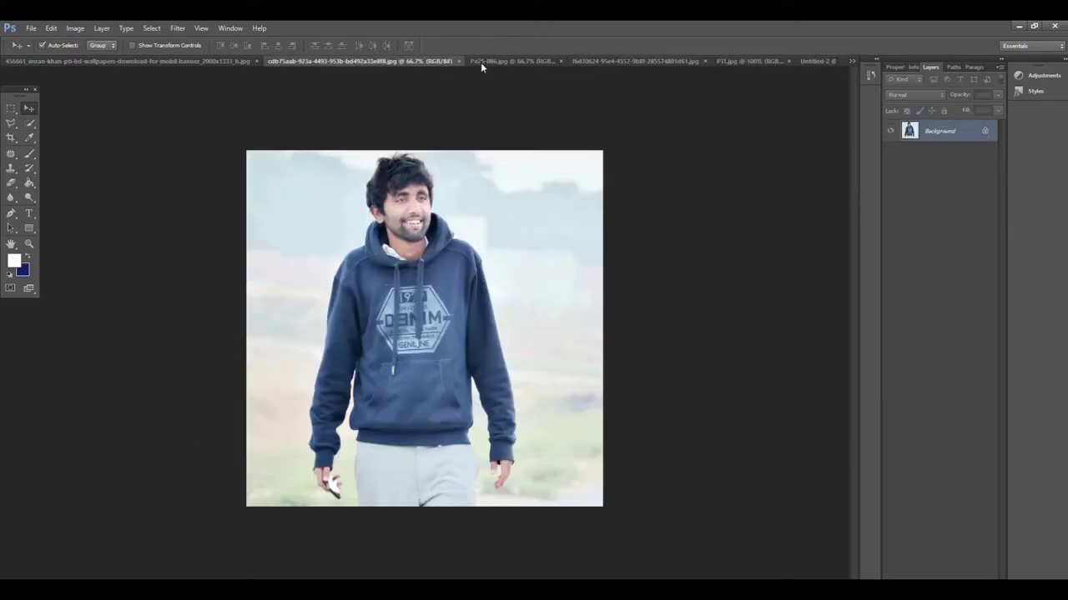
left_click(503, 62)
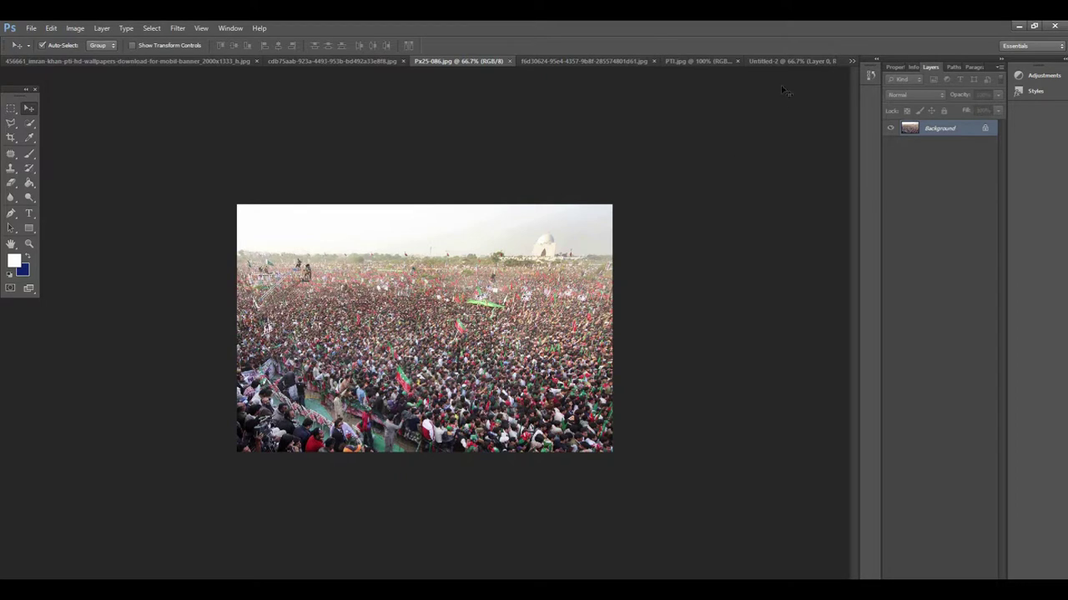
left_click(773, 63)
left_click_drag(421, 306, 507, 337)
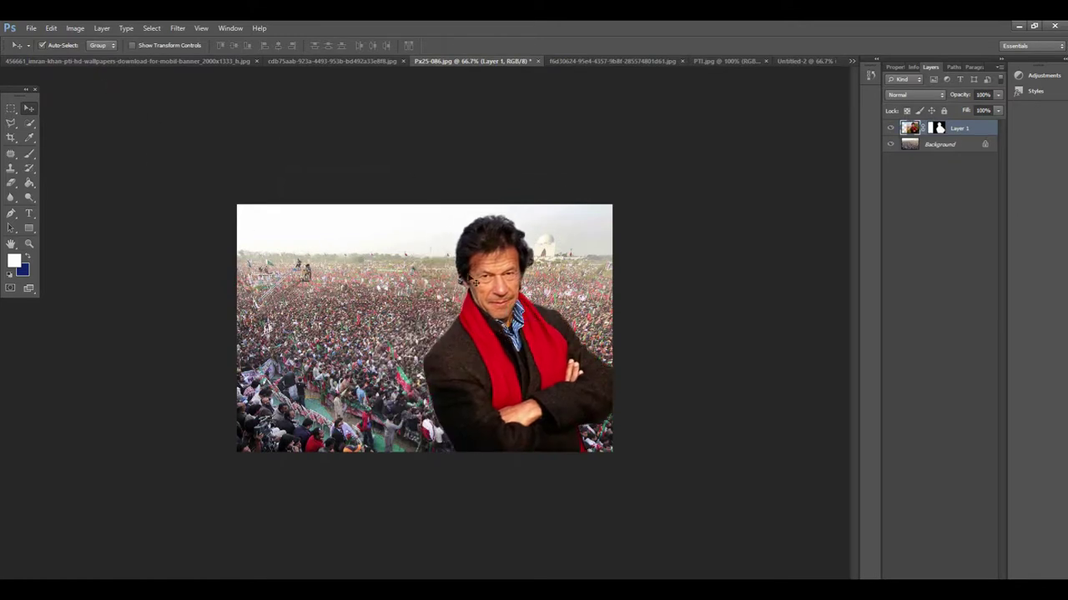
In the bearded man's photo, select the lower part of the white sleeve on the image's left with the Quick Selection tool
left_click(570, 63)
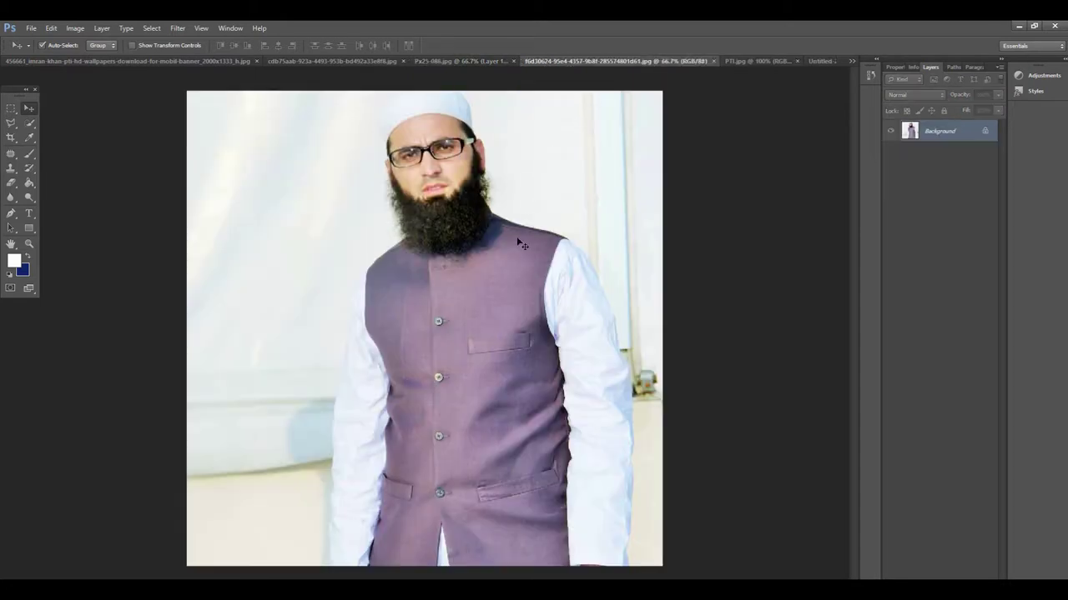
left_click(491, 280, "alt")
left_click(439, 410, "ctrl")
left_click(435, 410, "ctrl")
left_click_drag(433, 407, 505, 260)
left_click(29, 123)
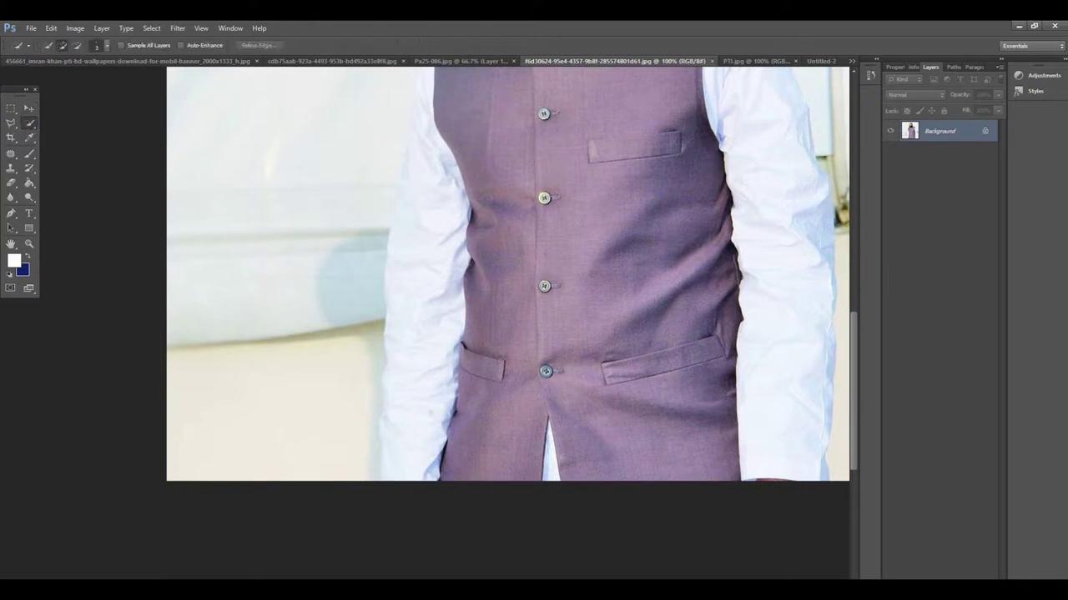
mouse_move(399, 426)
left_mouse_down()
mouse_move(404, 259)
mouse_move(425, 143)
left_mouse_up()
left_click_drag(440, 207, 400, 393)
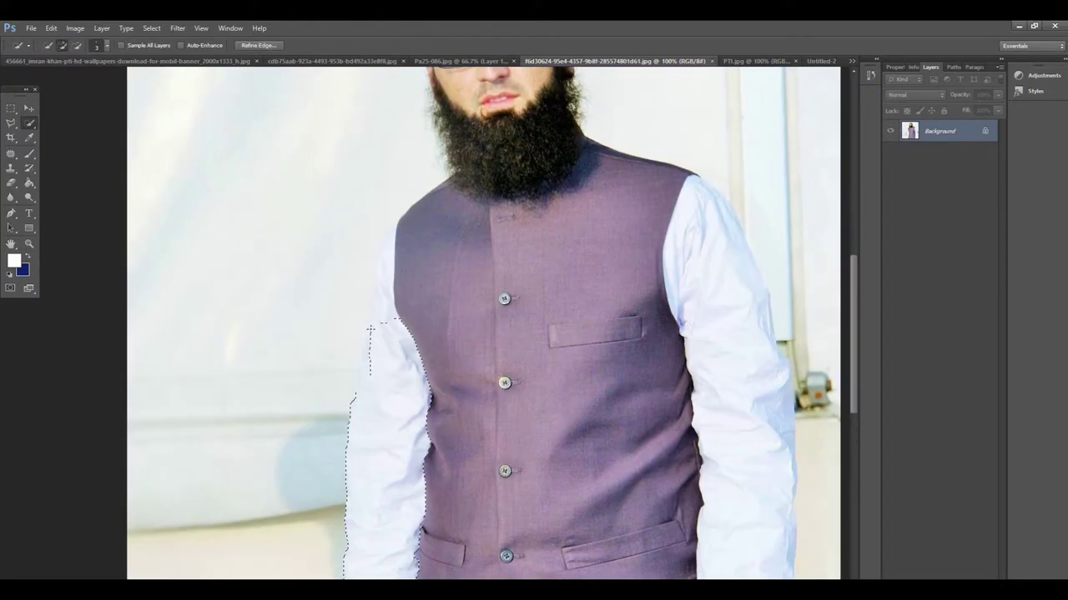
Undo the stray selection stroke and extend the selection up the same sleeve toward the shoulder
left_click(366, 374)
key("ctrl+z")
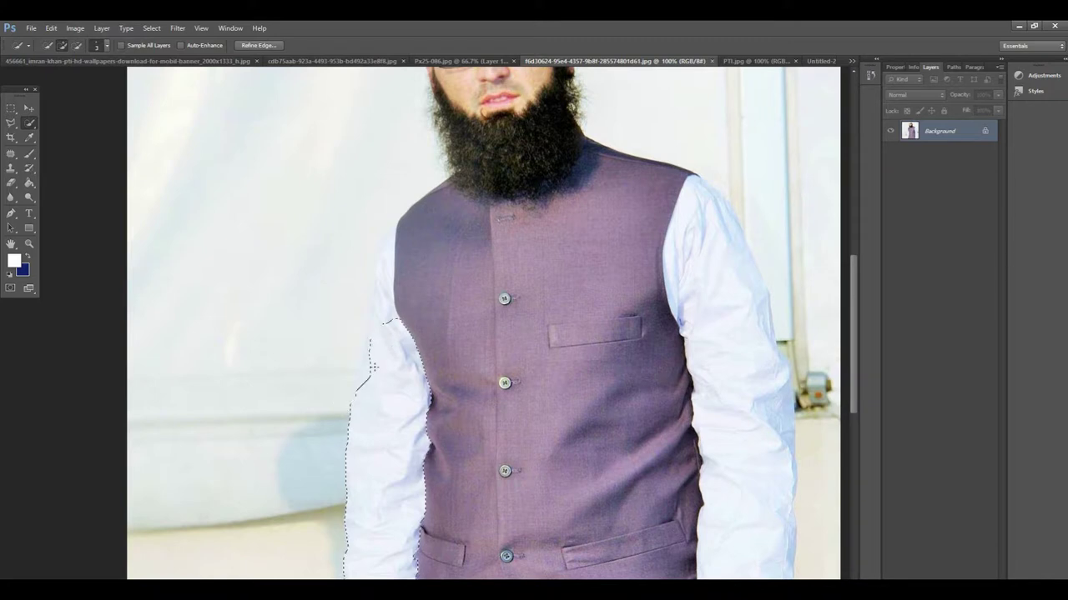
mouse_move(366, 371)
left_mouse_down()
mouse_move(374, 331)
mouse_move(369, 361)
left_mouse_up()
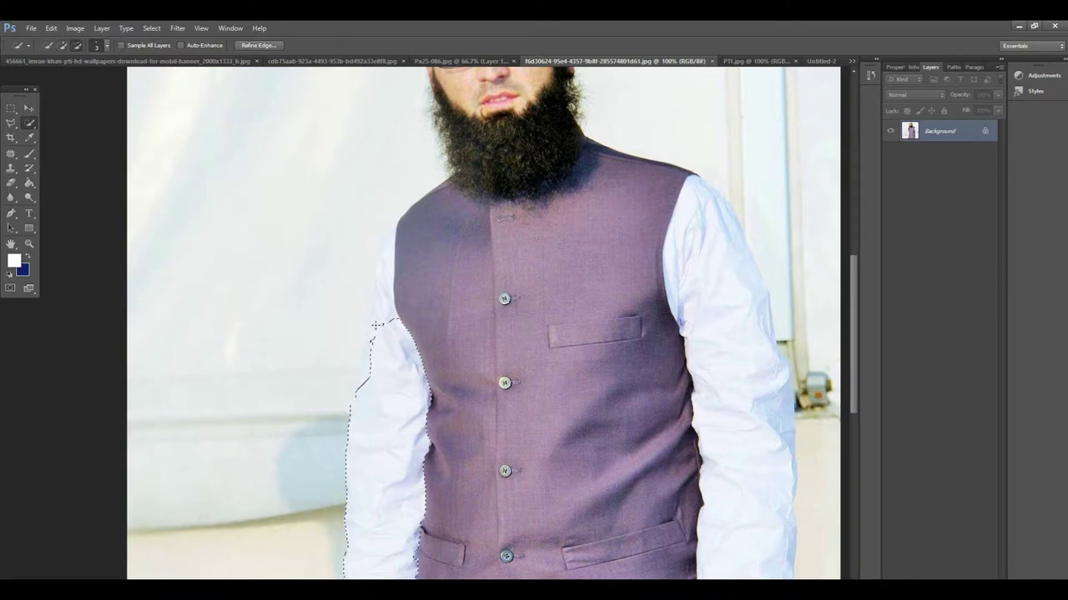
left_click_drag(373, 355, 375, 345)
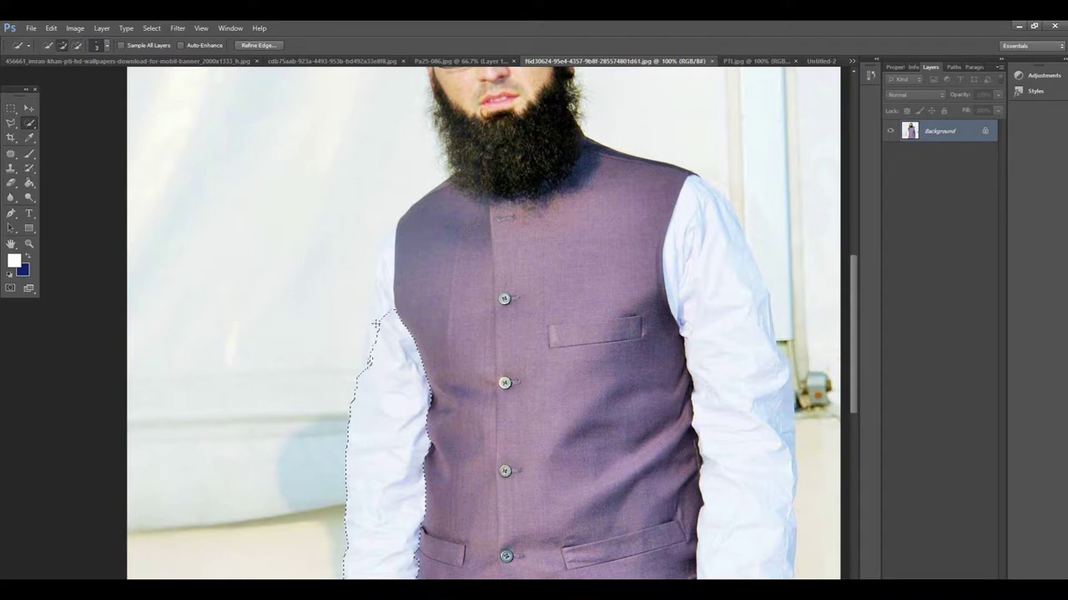
left_click_drag(387, 277, 372, 302)
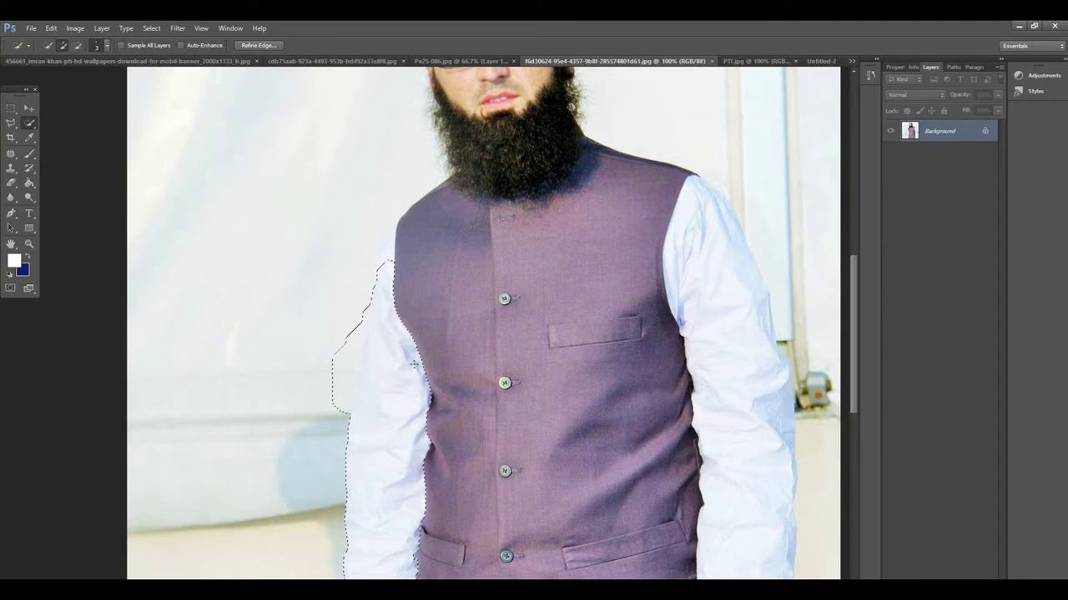
Subtract the background spill beside the upper sleeve and clean up the selection along the sleeve's outer edge
key("alt")
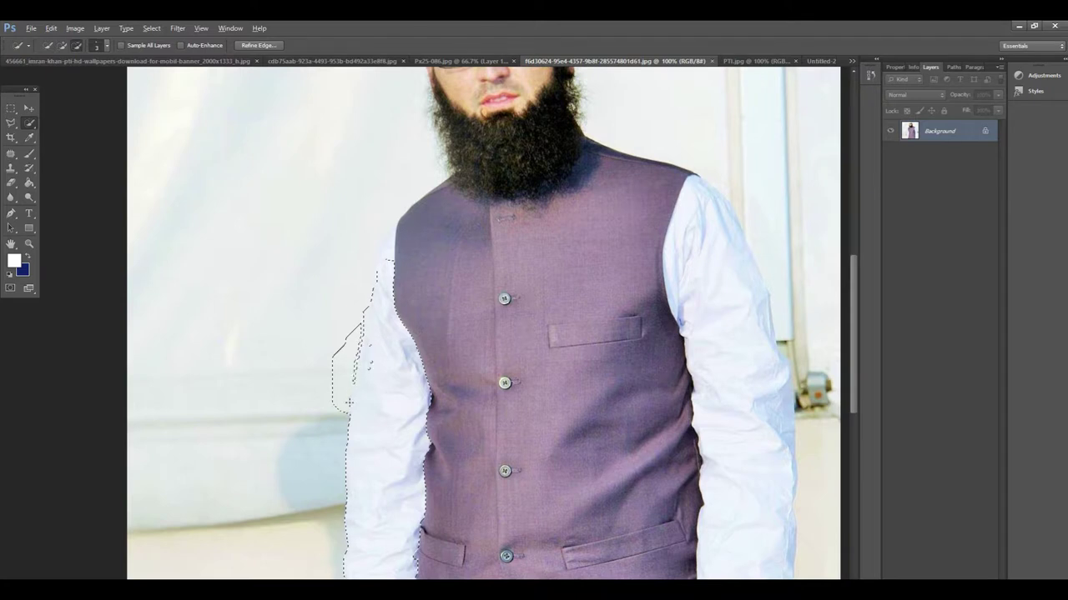
left_click_drag(346, 420, 358, 321)
left_click_drag(332, 404, 350, 344)
left_click_drag(374, 374, 370, 344)
left_click(377, 355)
mouse_move(377, 355)
left_mouse_down()
mouse_move(372, 345)
mouse_move(370, 362)
left_mouse_up()
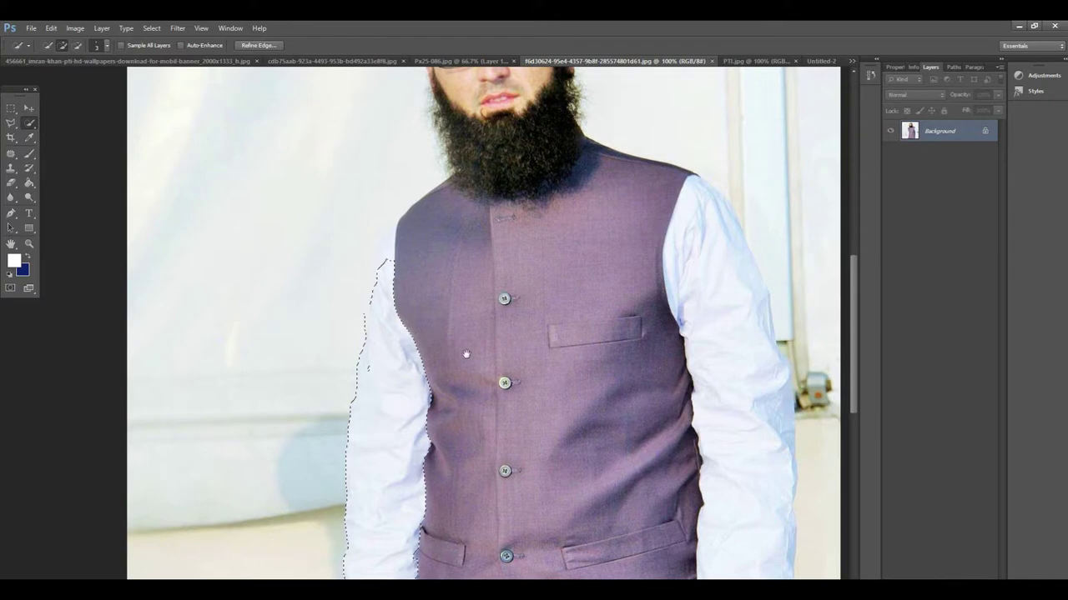
Add the vest, beard, face and other sleeve to the selection, and subtract the background beside that sleeve
left_click_drag(466, 355, 417, 449)
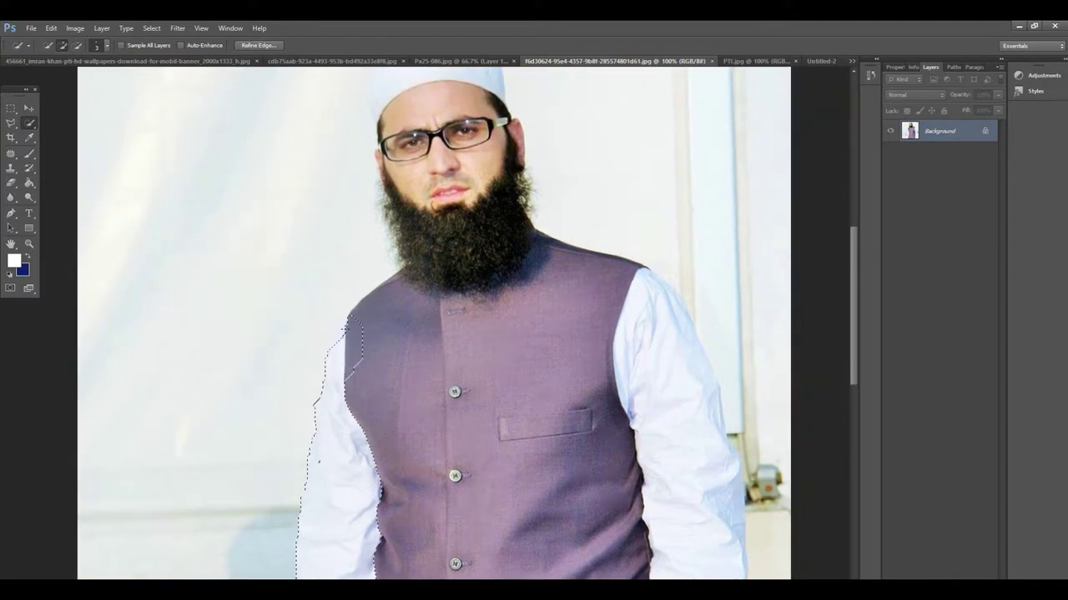
left_click_drag(362, 327, 410, 307)
left_click_drag(434, 252, 519, 247)
mouse_move(613, 312)
left_mouse_down()
mouse_move(647, 316)
mouse_move(672, 357)
mouse_move(709, 505)
mouse_move(631, 319)
mouse_move(624, 246)
mouse_move(611, 285)
mouse_move(606, 265)
mouse_move(632, 399)
mouse_move(625, 476)
left_mouse_up()
left_click_drag(655, 425, 614, 473)
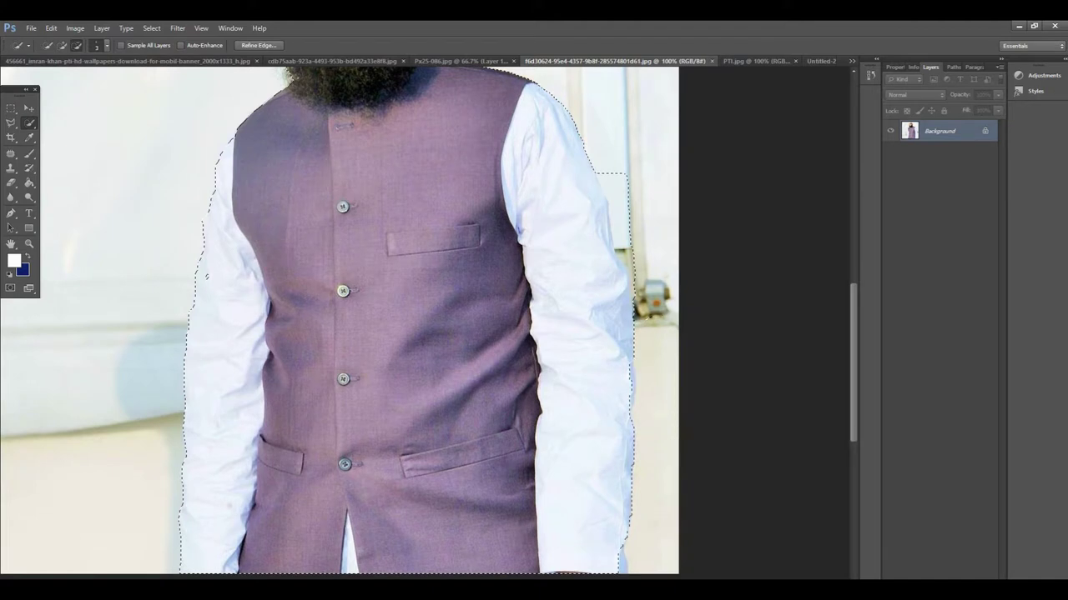
left_click_drag(657, 472, 644, 532)
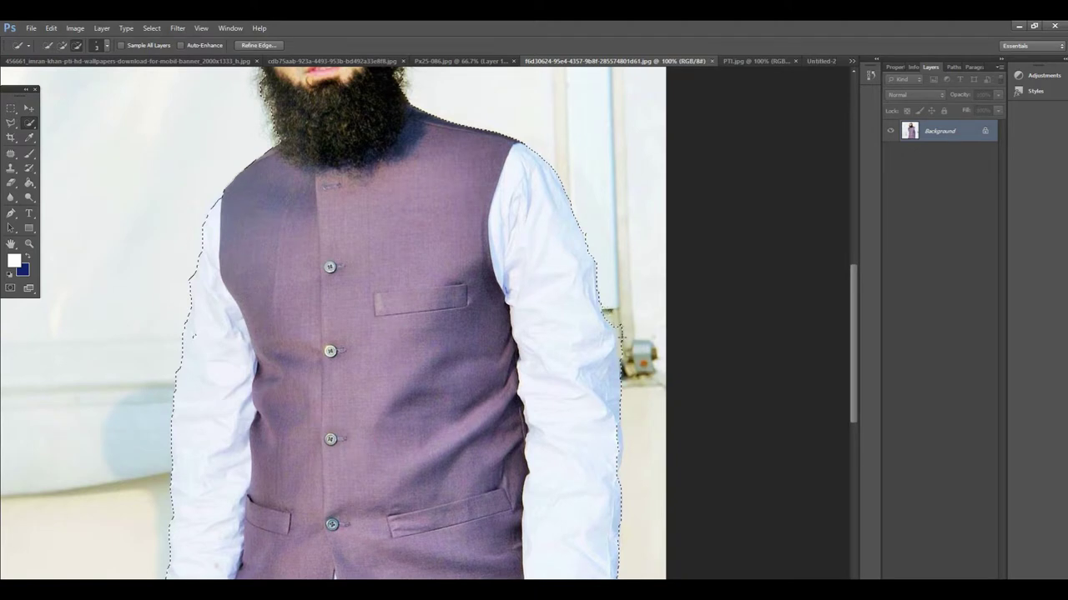
Add the man's whole white cap to the selection
left_click_drag(338, 174, 384, 449)
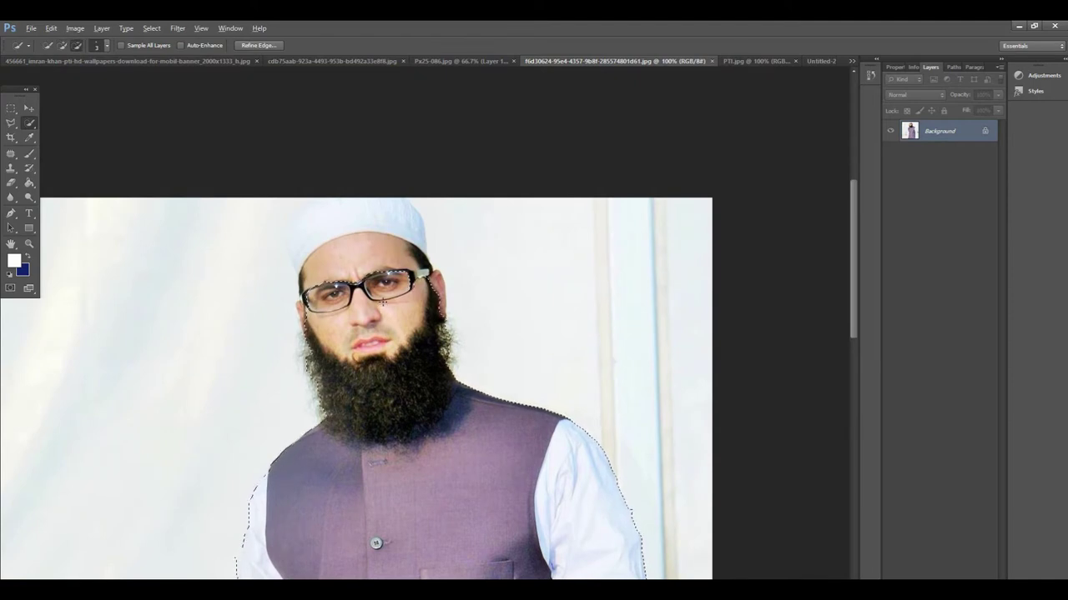
mouse_move(368, 250)
left_mouse_down()
mouse_move(364, 208)
mouse_move(400, 225)
left_mouse_up()
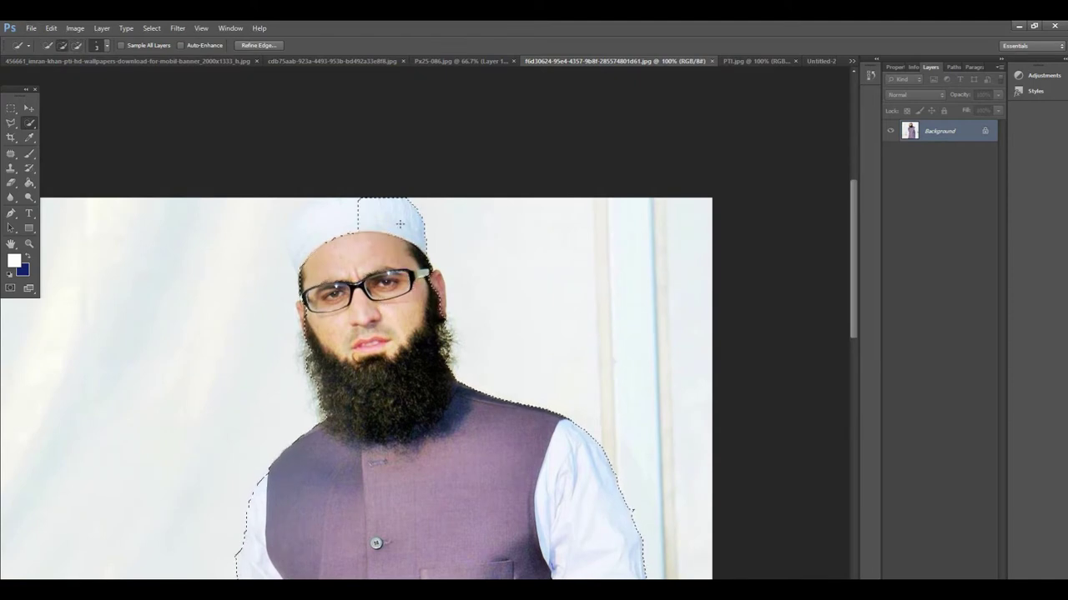
left_click_drag(317, 202, 291, 247)
key("alt")
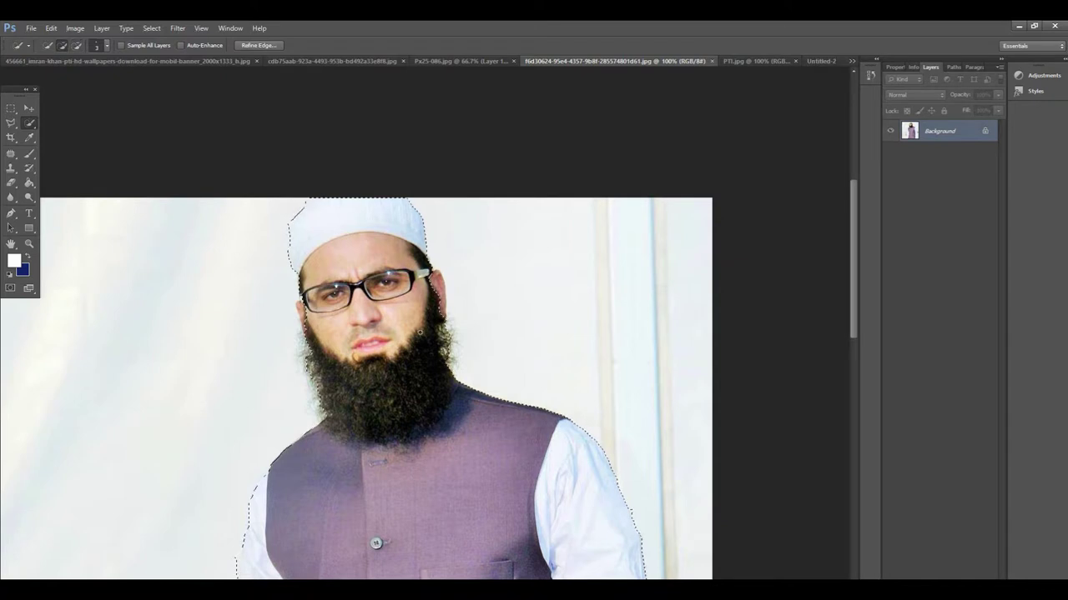
Add both of the bearded man's ears to the selection
key("ctrl+minus")
key("ctrl+minus")
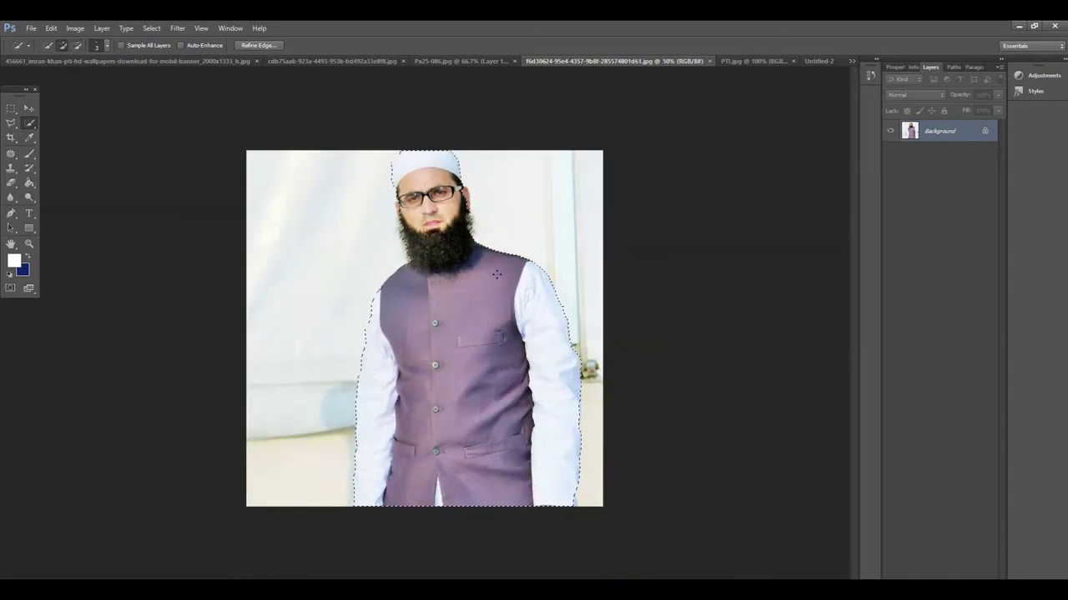
scroll(466, 197, "up", 1)
scroll(466, 198, "up", 4)
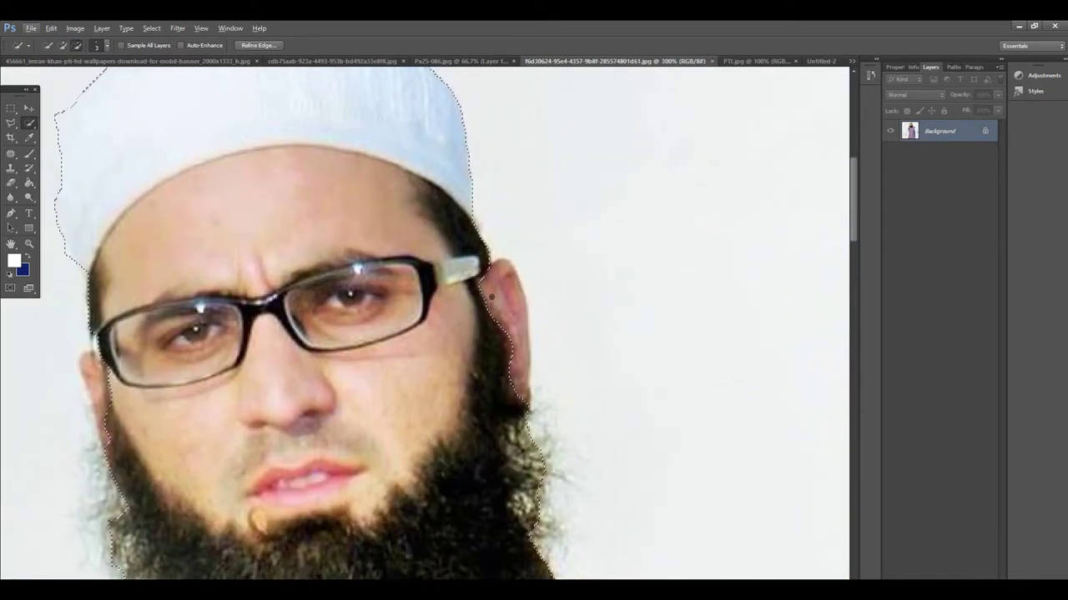
left_click_drag(498, 307, 504, 265)
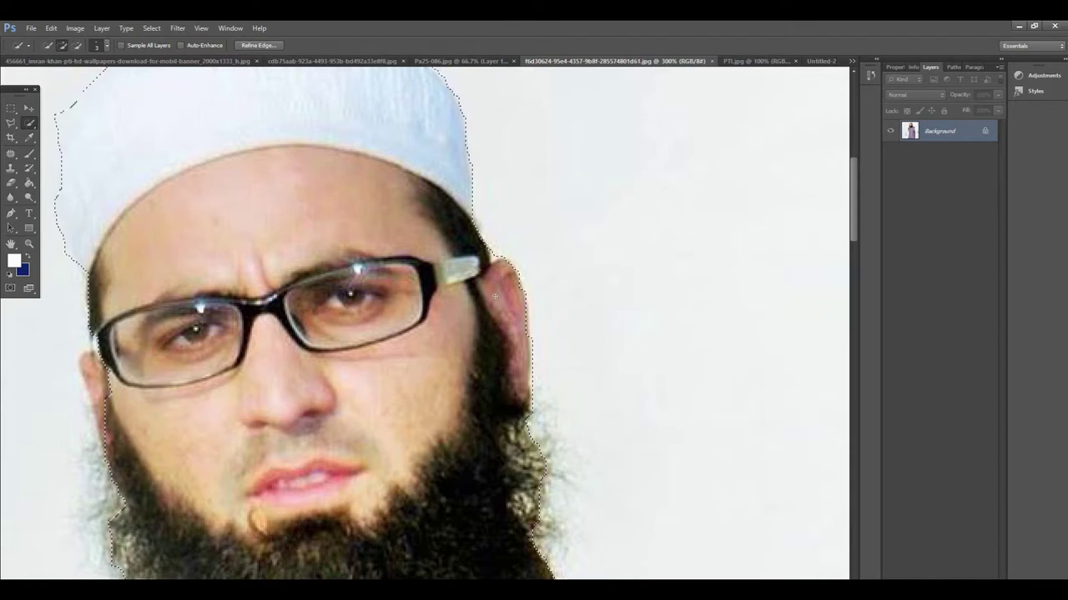
left_click_drag(97, 364, 97, 398)
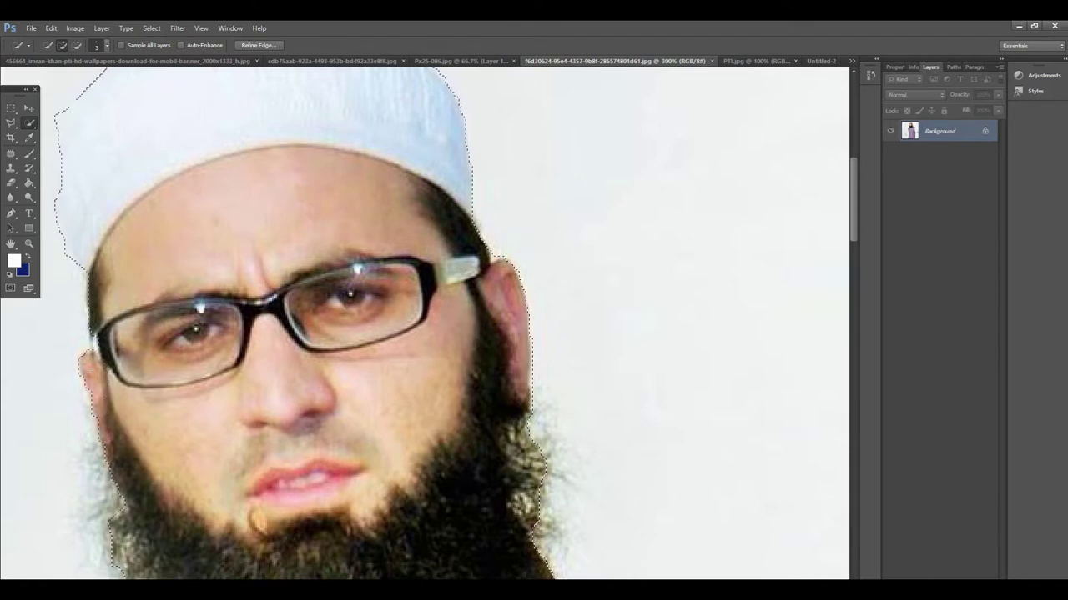
scroll(399, 423, "down", 4)
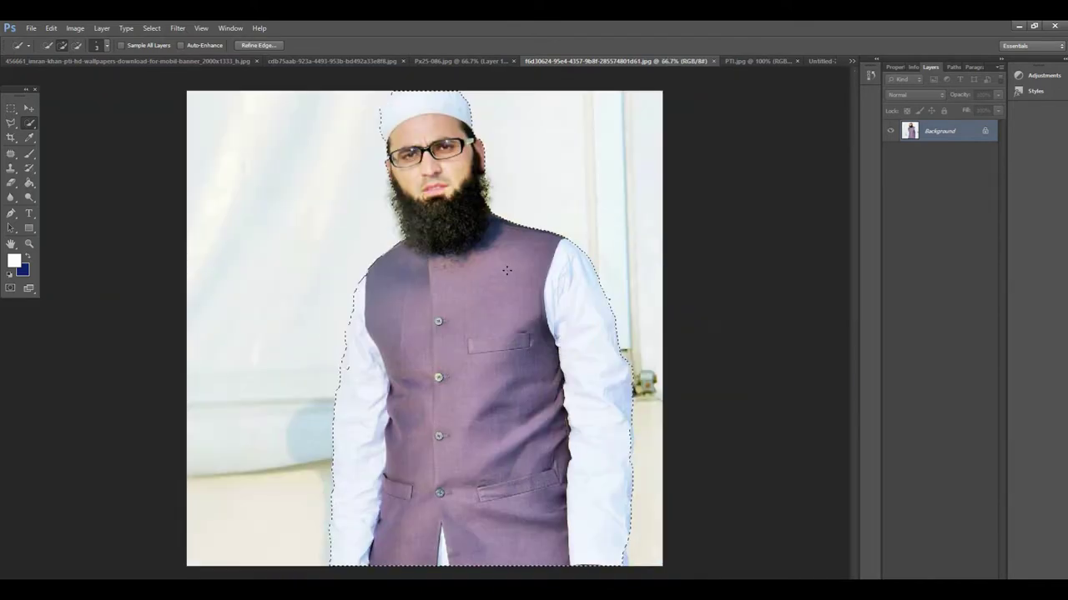
Convert the Background into a regular layer and output the selection with the remembered Refine Edge settings to a new document with layer mask
double_click(950, 133)
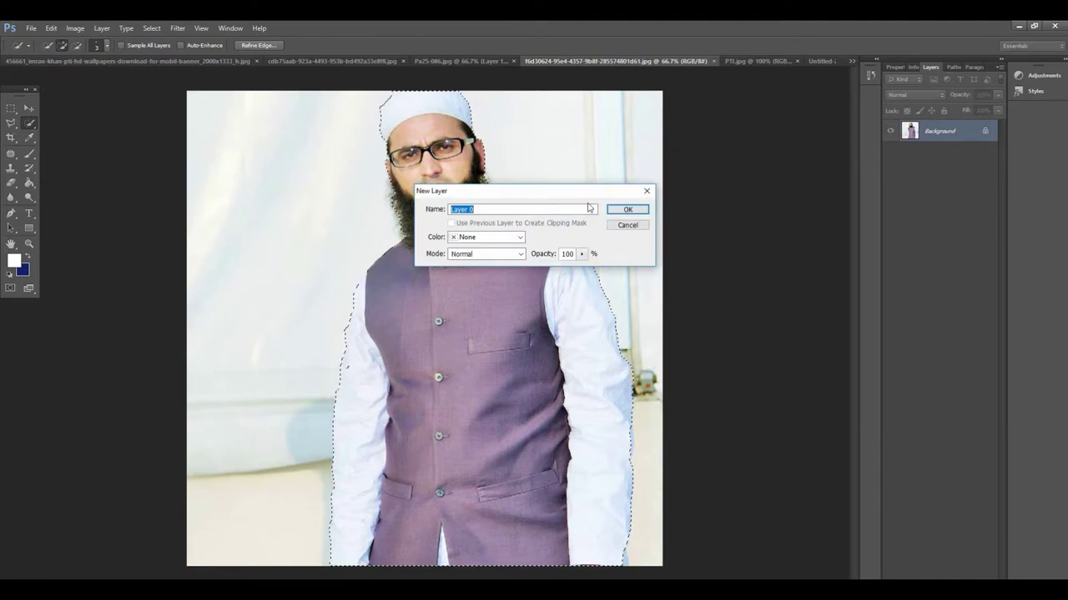
left_click(627, 210)
left_click(263, 45)
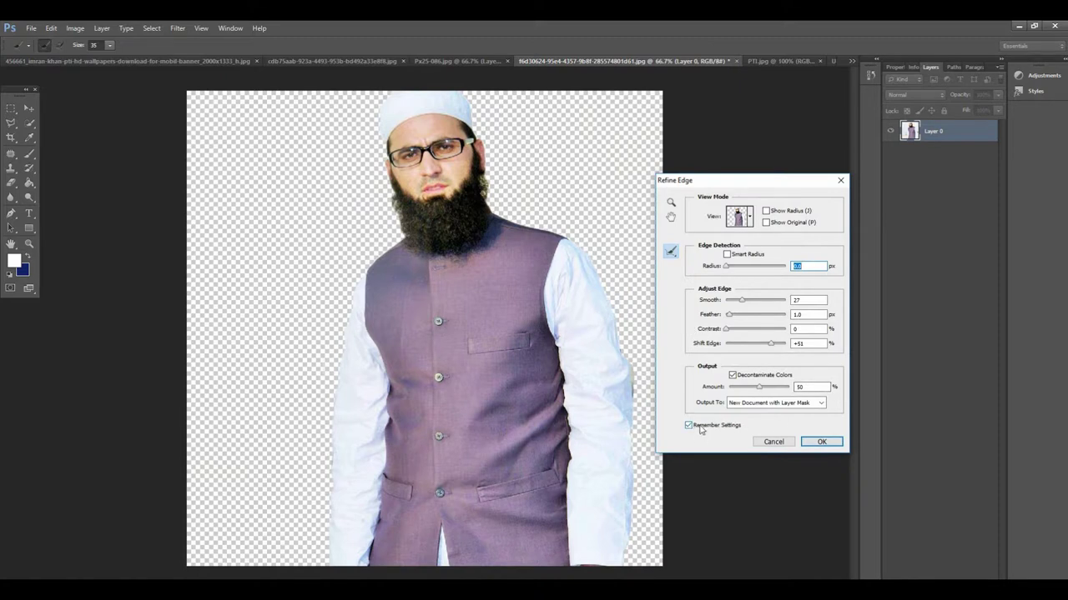
left_click(820, 441)
Move the bearded man's masked cutout into the crowd photo Px25-086.jpg, beside the man in the red scarf
left_click(28, 108)
left_click_drag(485, 246, 433, 71)
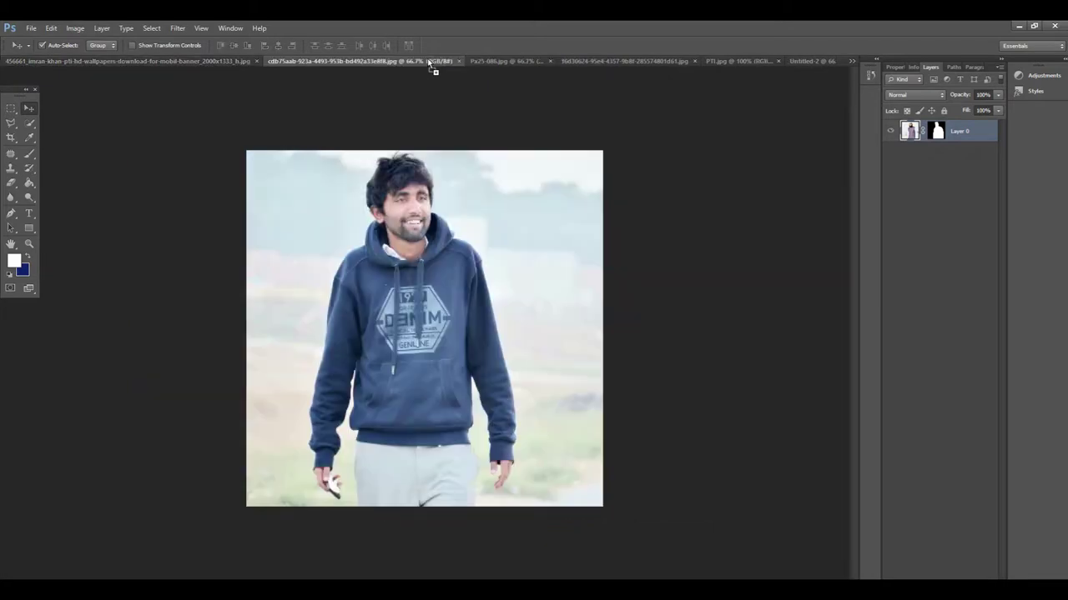
left_click_drag(587, 67, 353, 315)
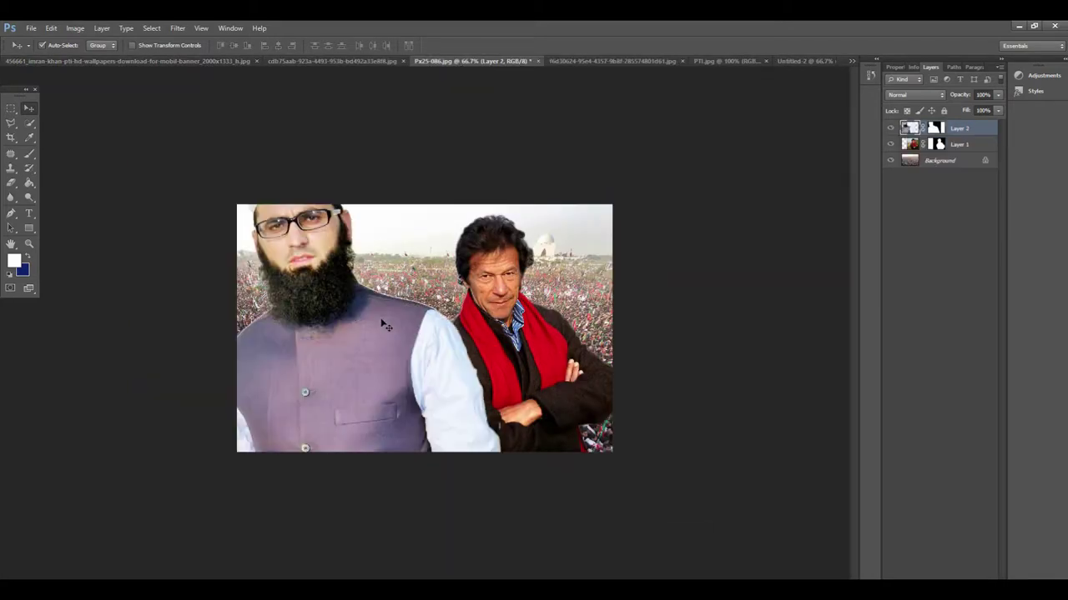
Scale the bearded man's cutout down to a small figure and place it near the crowd photo's left edge
key("ctrl+t")
left_click_drag(526, 164, 370, 322)
left_click_drag(314, 401, 284, 353)
left_click_drag(339, 275, 316, 285)
key("Return")
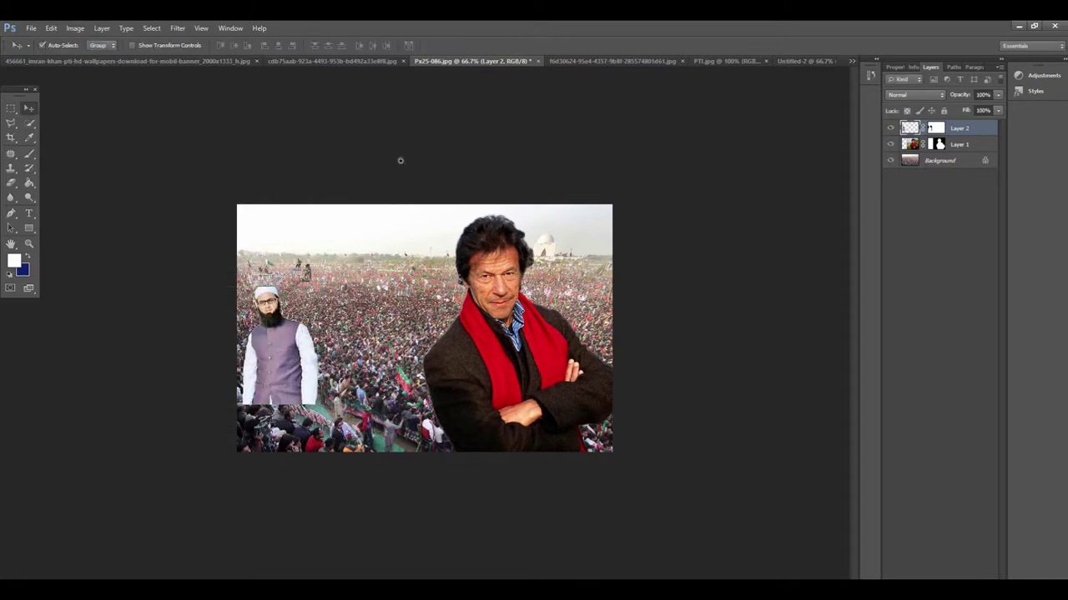
Switch to the portrait of the man in the blue hoodie and select his hair with the Quick Selection tool
left_click(336, 63)
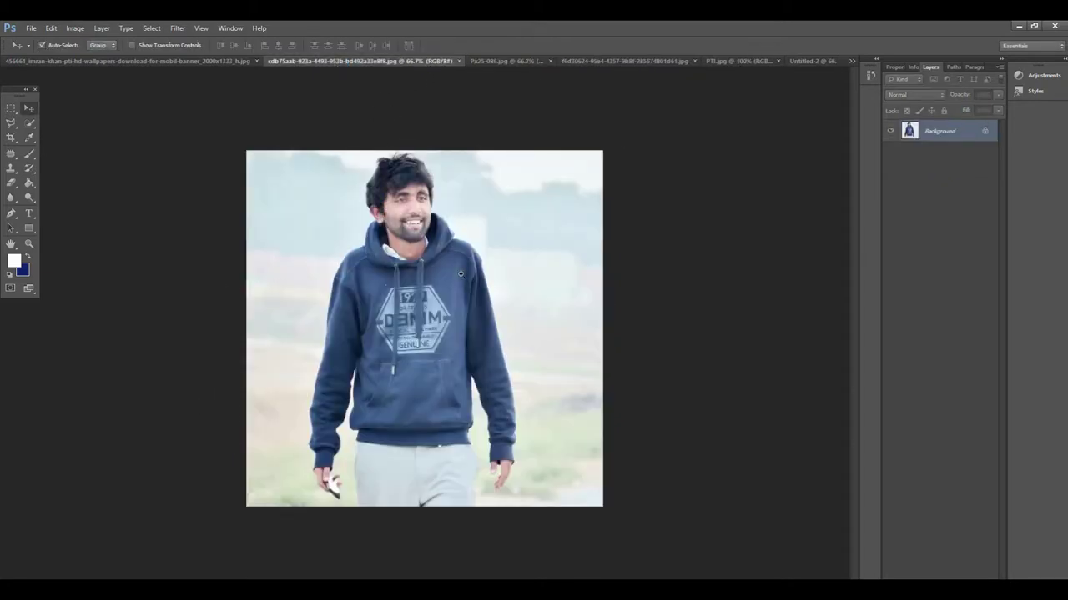
key("ctrl+plus")
left_click_drag(468, 385, 491, 423)
left_click(423, 257, "ctrl")
key("ctrl+plus")
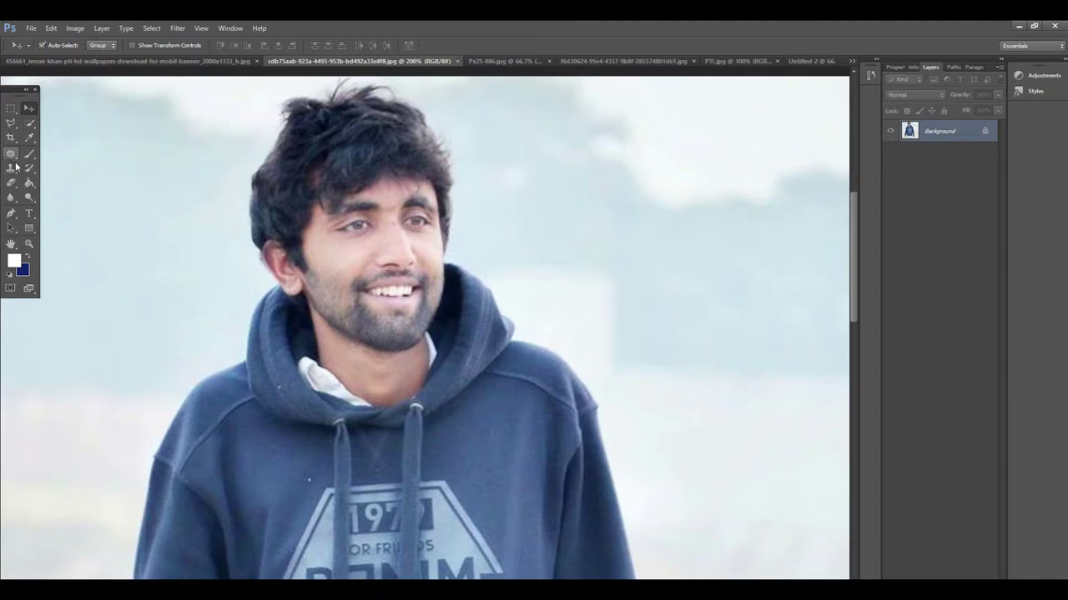
left_click(30, 124)
left_click_drag(283, 205, 346, 106)
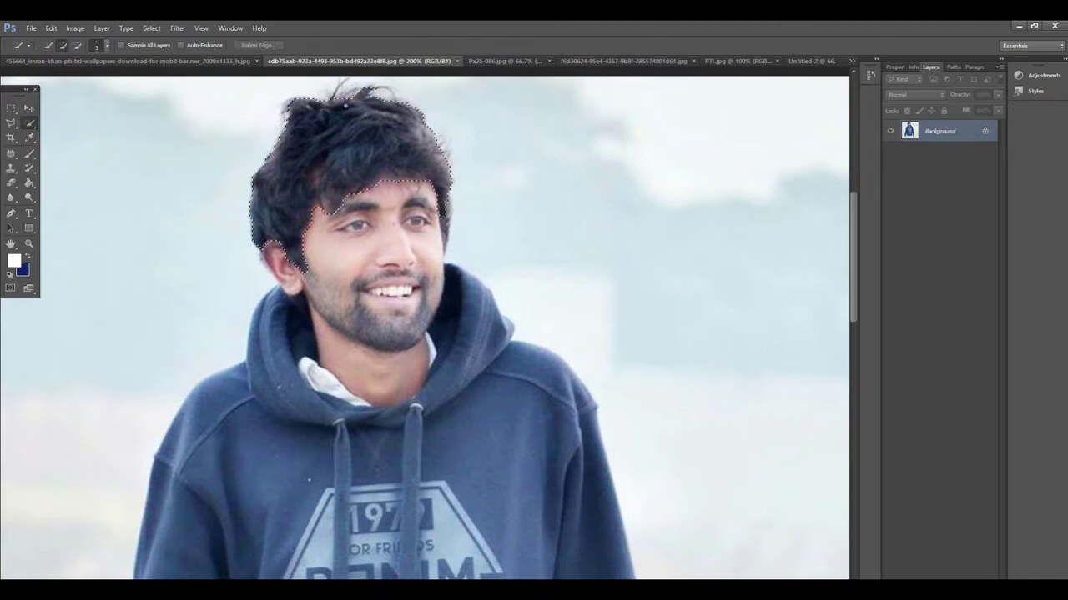
Extend the selection over the man's face, neck, hood and the upper part of the hoodie's right-hand sleeve
mouse_move(336, 205)
left_mouse_down()
mouse_move(317, 241)
mouse_move(383, 409)
left_mouse_up()
mouse_move(479, 319)
left_mouse_down()
mouse_move(572, 444)
mouse_move(571, 486)
mouse_move(357, 328)
left_mouse_up()
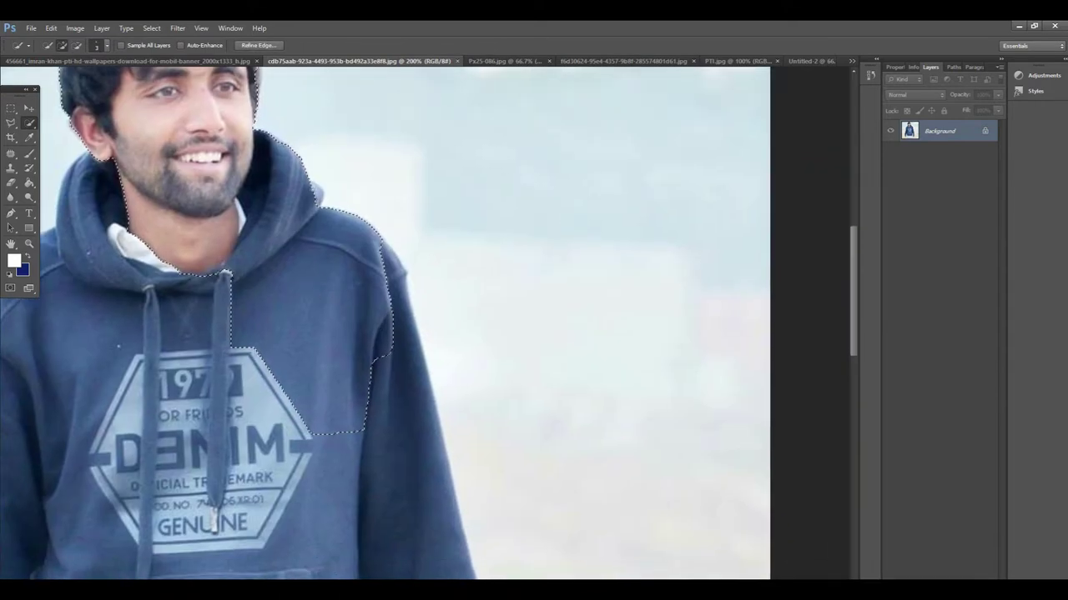
left_click_drag(361, 288, 409, 389)
left_click_drag(420, 485, 419, 492)
left_click_drag(245, 413, 475, 374)
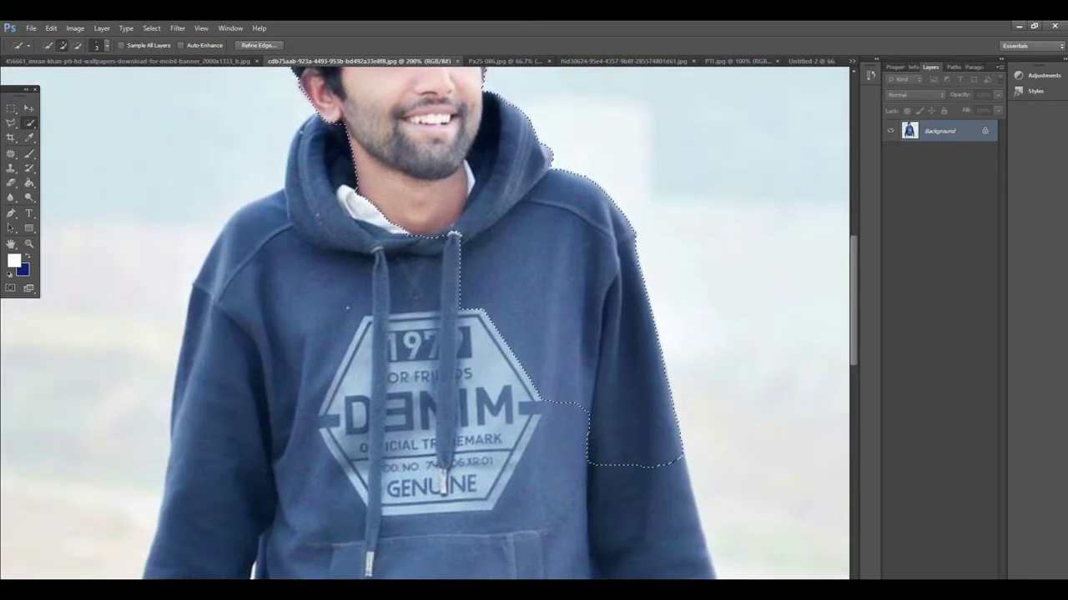
Add the other shoulder, both sleeves and the rest of the hoodie down to its hem to the selection
mouse_move(298, 194)
left_mouse_down()
mouse_move(299, 167)
mouse_move(300, 236)
mouse_move(332, 193)
mouse_move(277, 241)
mouse_move(286, 200)
mouse_move(242, 226)
mouse_move(215, 275)
left_mouse_up()
left_click_drag(211, 377, 251, 434)
mouse_move(348, 308)
left_mouse_down()
mouse_move(375, 417)
mouse_move(524, 442)
left_mouse_up()
left_click_drag(559, 490, 500, 203)
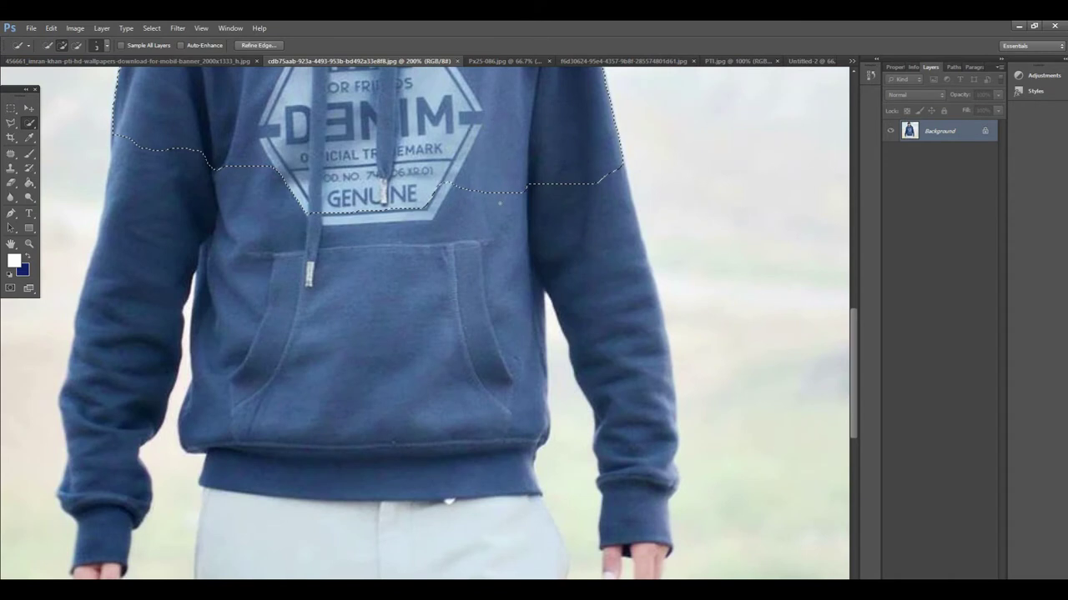
left_click_drag(476, 376, 476, 388)
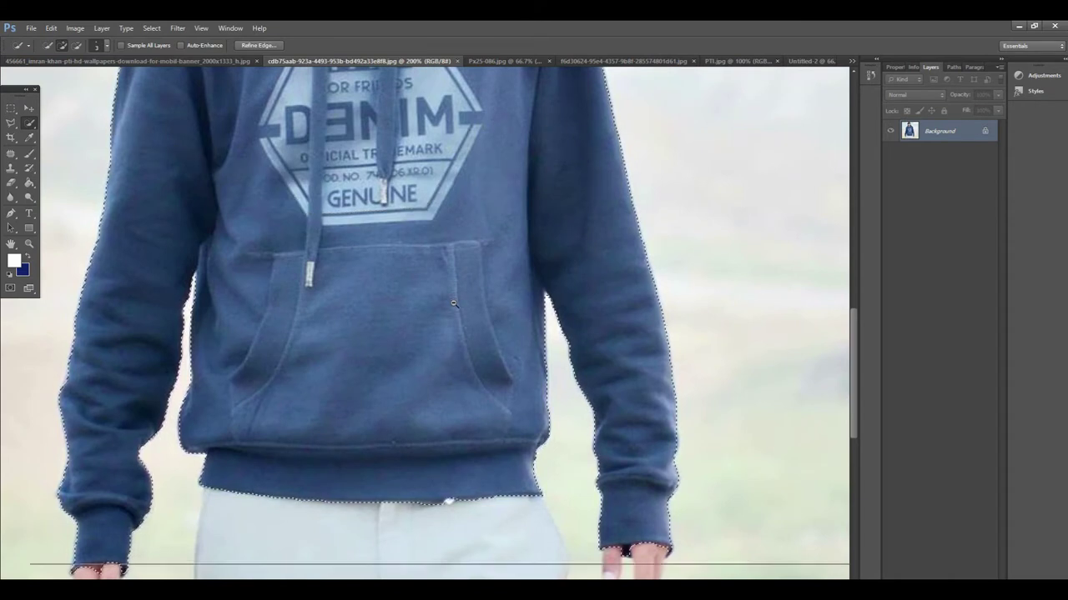
key("ctrl+minus")
key("ctrl+minus")
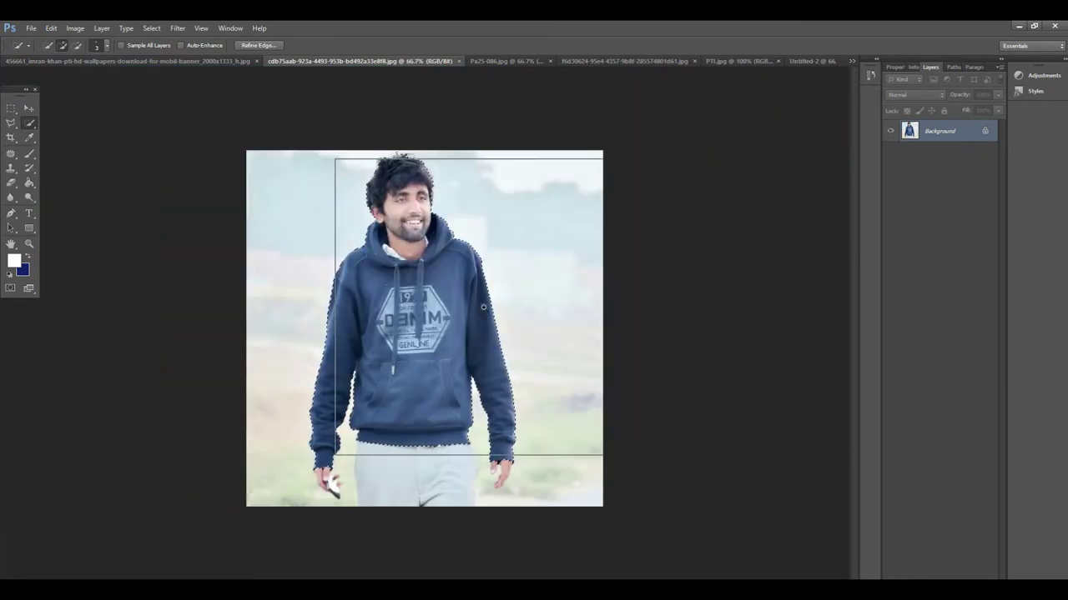
key("ctrl+plus")
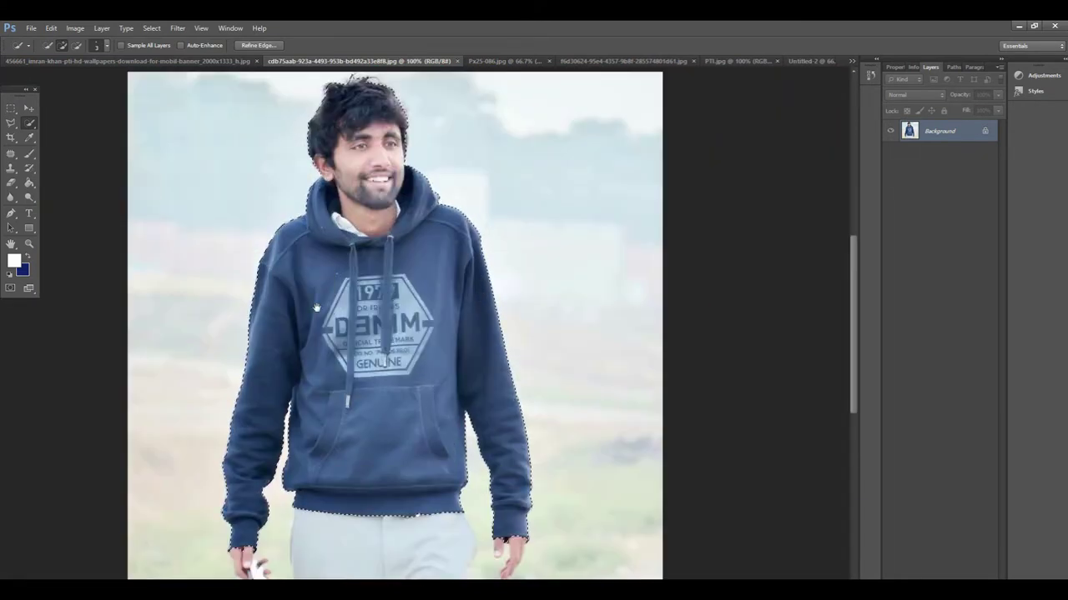
Show Layer 6 in AWIS.psd to examine the hoodie man's placement, and compare with the bearded man's portrait and crowd photo
left_click(35, 61)
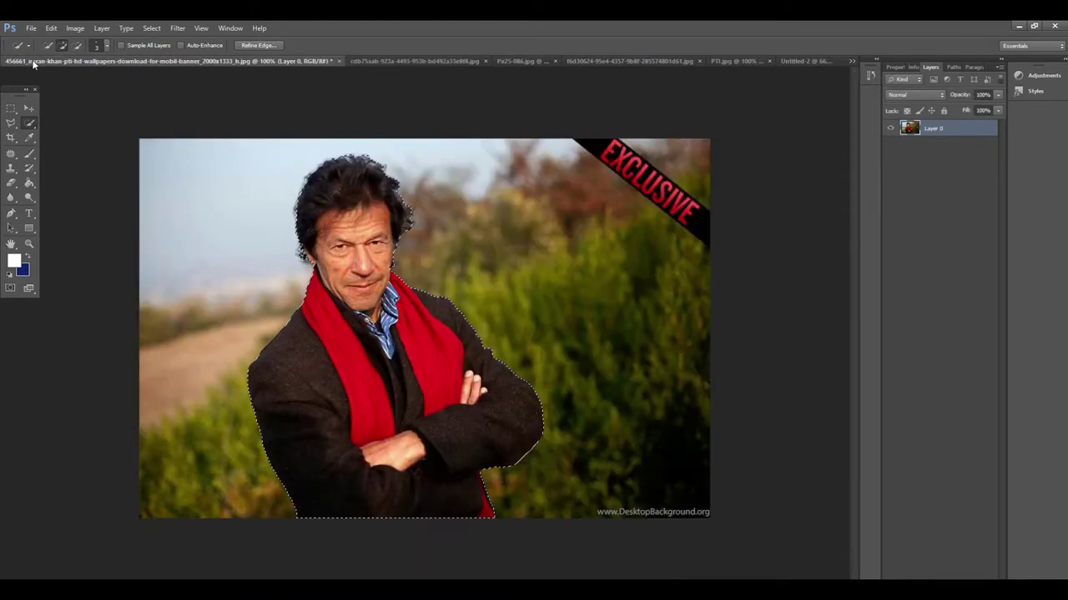
left_click(851, 61)
left_click(603, 66)
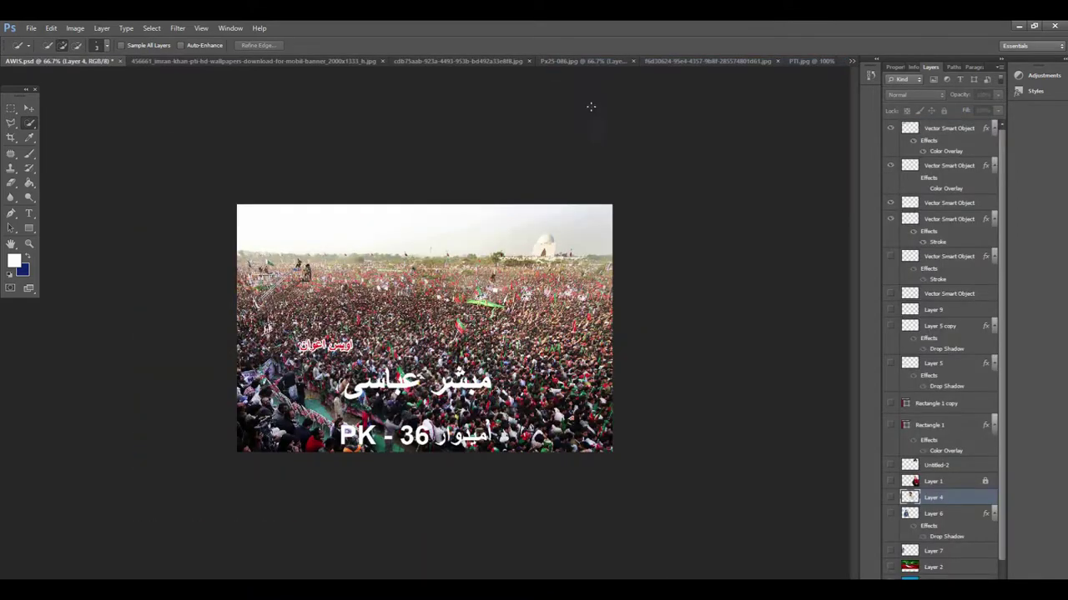
left_click(889, 514)
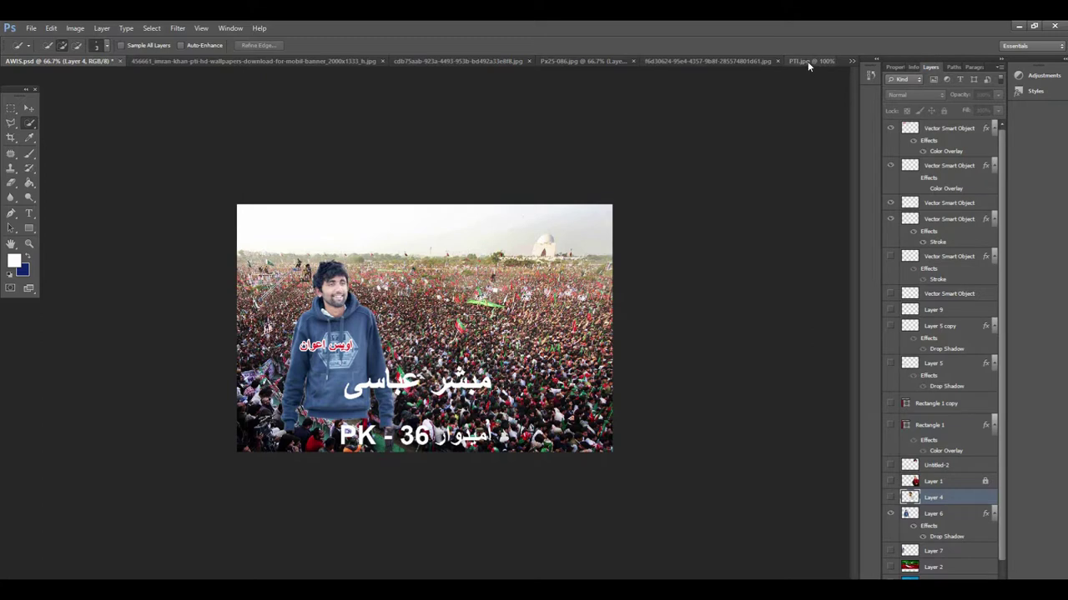
left_click(717, 61)
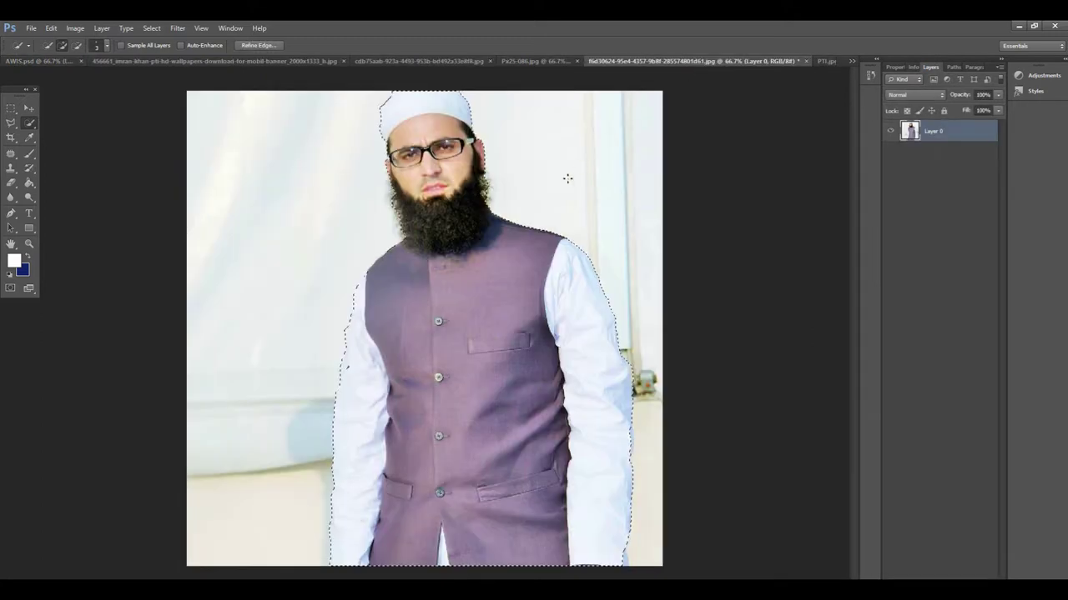
left_click(522, 61)
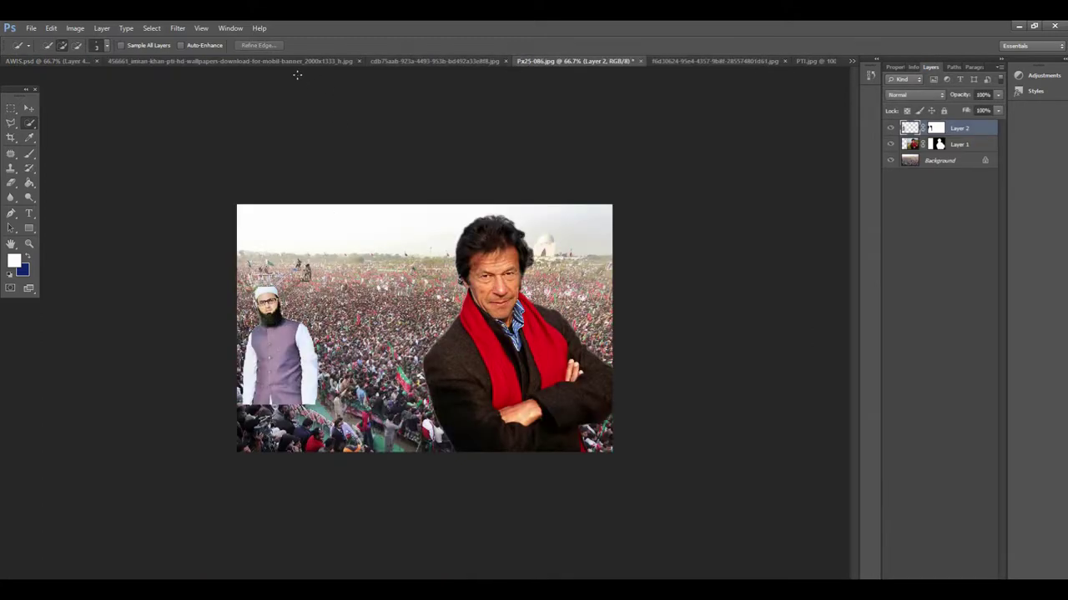
Output the hoodie man's selection with the remembered Refine Edge settings to a new document with layer mask and move the cutout into Px25-086.jpg
left_click(406, 62)
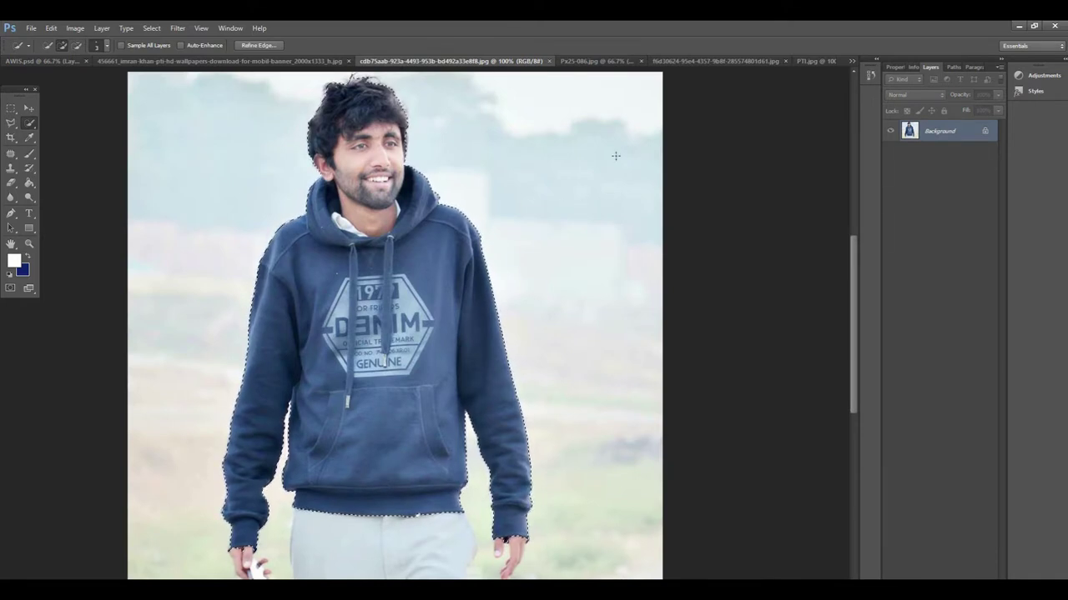
left_click(244, 45)
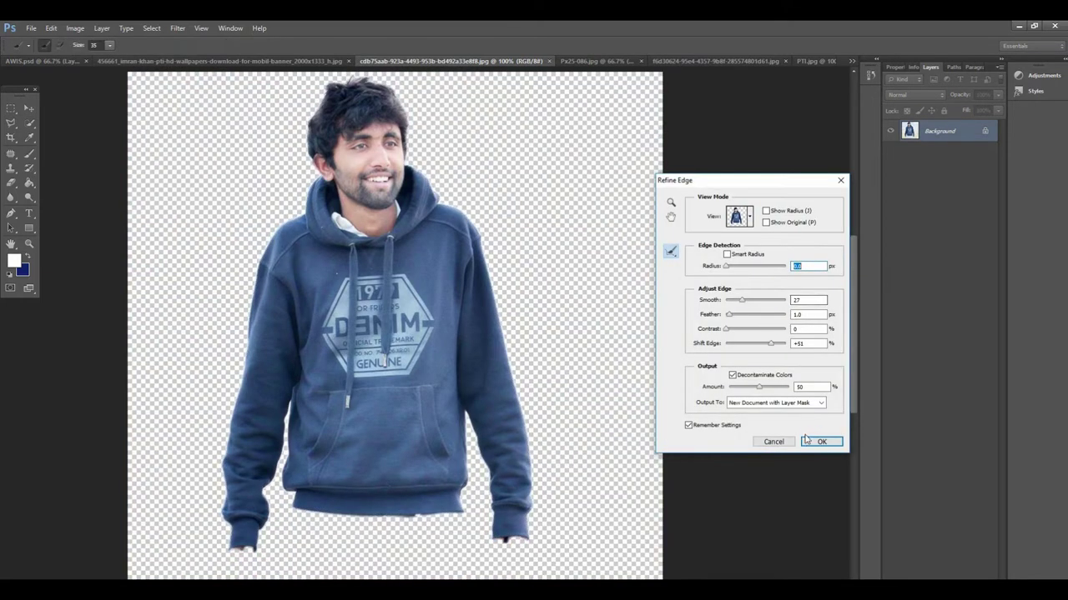
left_click(821, 443)
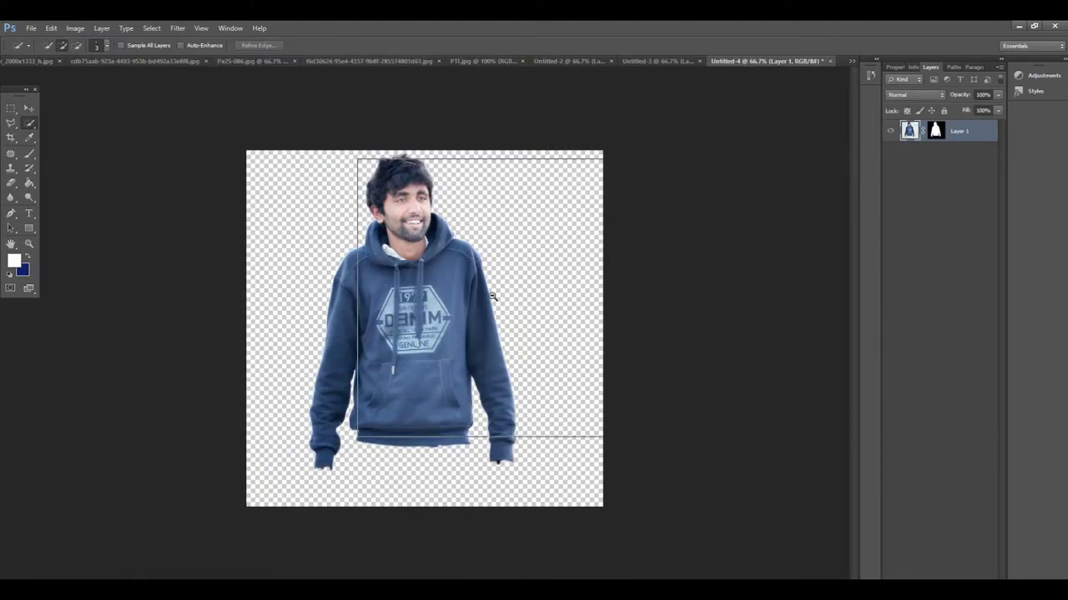
key("ctrl+minus")
left_click(28, 108)
left_click_drag(417, 296, 352, 341)
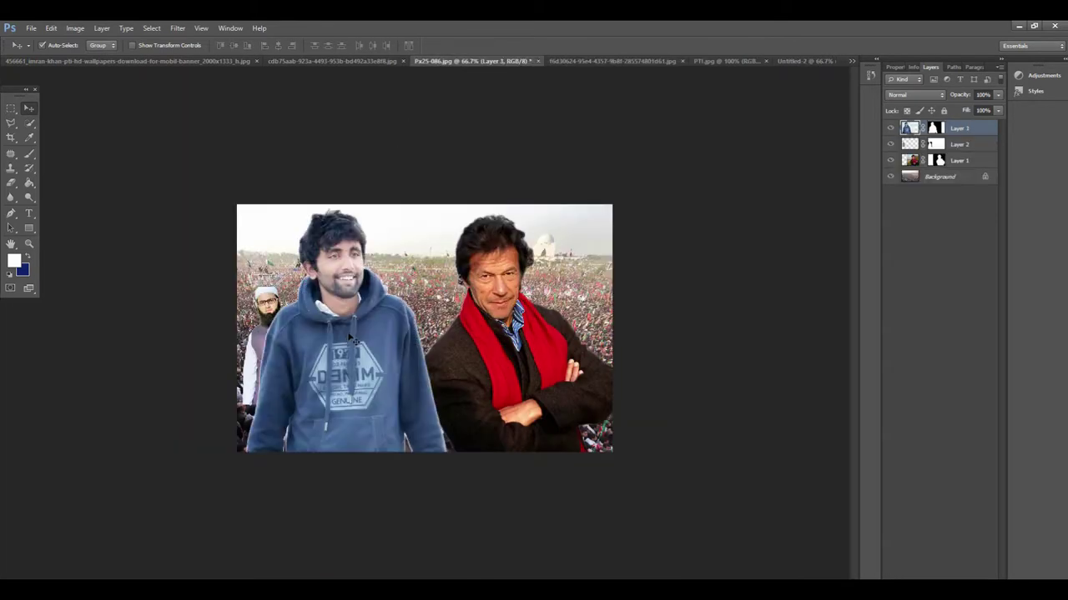
Scale the hoodie man's cutout down to a small figure and place it right beside the bearded man
key("ctrl+t")
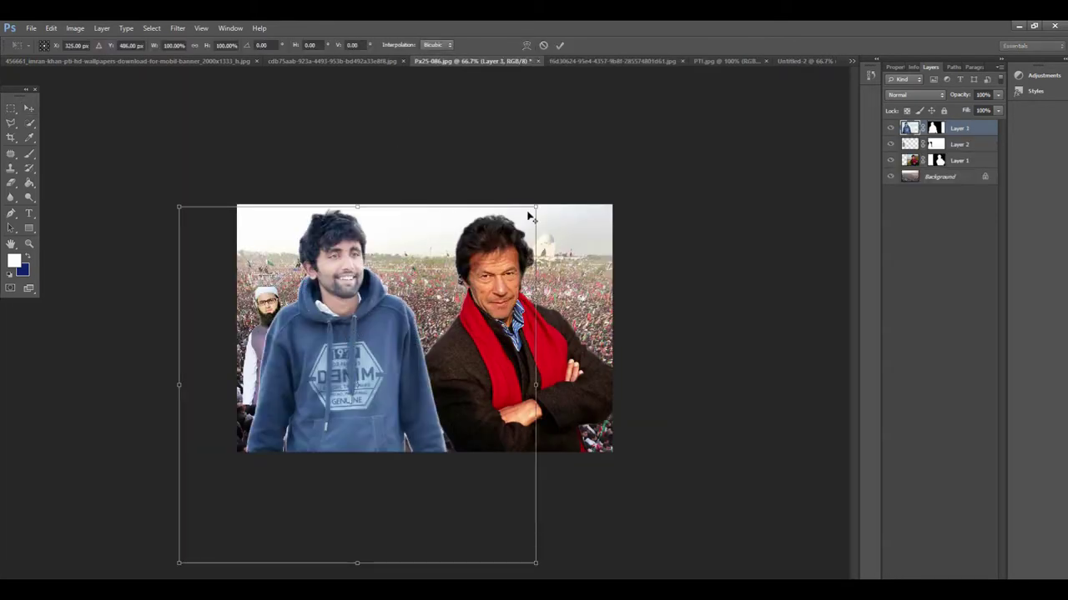
left_click_drag(535, 208, 417, 315)
key("Return")
left_click_drag(367, 379, 327, 343)
Scale the red-scarf man's cutout down slightly and reposition it at the crowd photo's lower right
mouse_move(542, 369)
left_mouse_down()
mouse_move(565, 368)
mouse_move(552, 373)
left_mouse_up()
key("ctrl+t")
left_click_drag(741, 208, 710, 231)
key("Return")
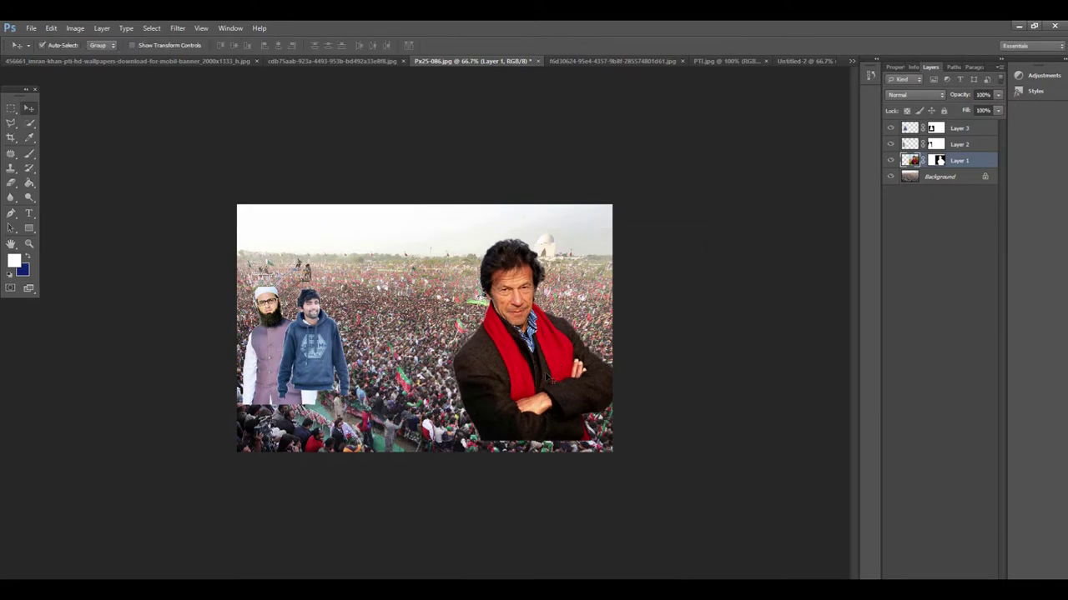
left_click_drag(552, 375, 553, 385)
Show the hidden text, Layer 9, cricket bat and coloured rectangle layers in AWIS.psd
left_click(37, 62)
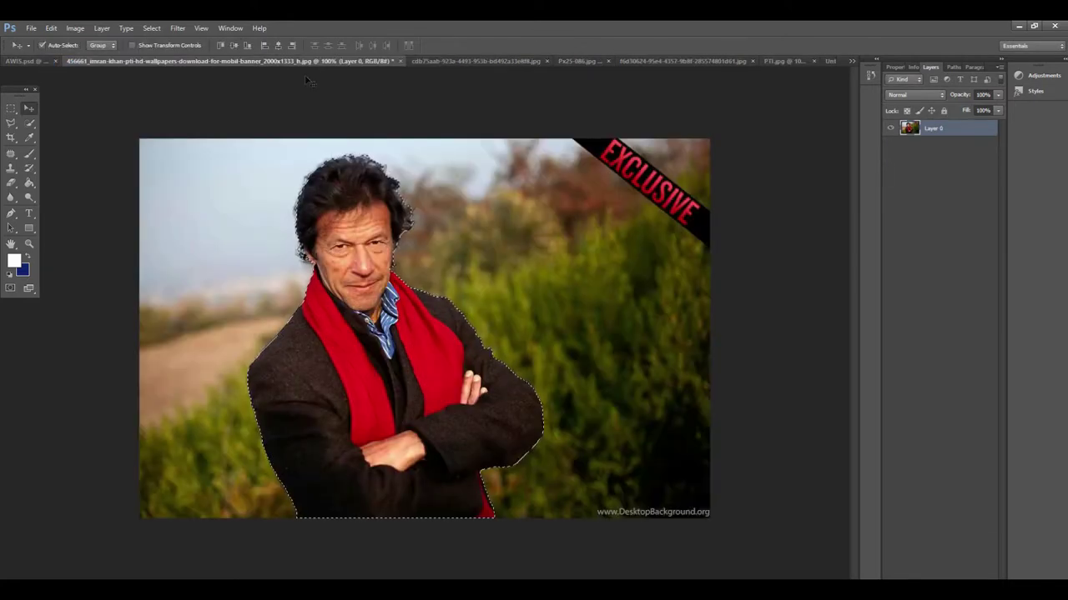
left_click(851, 61)
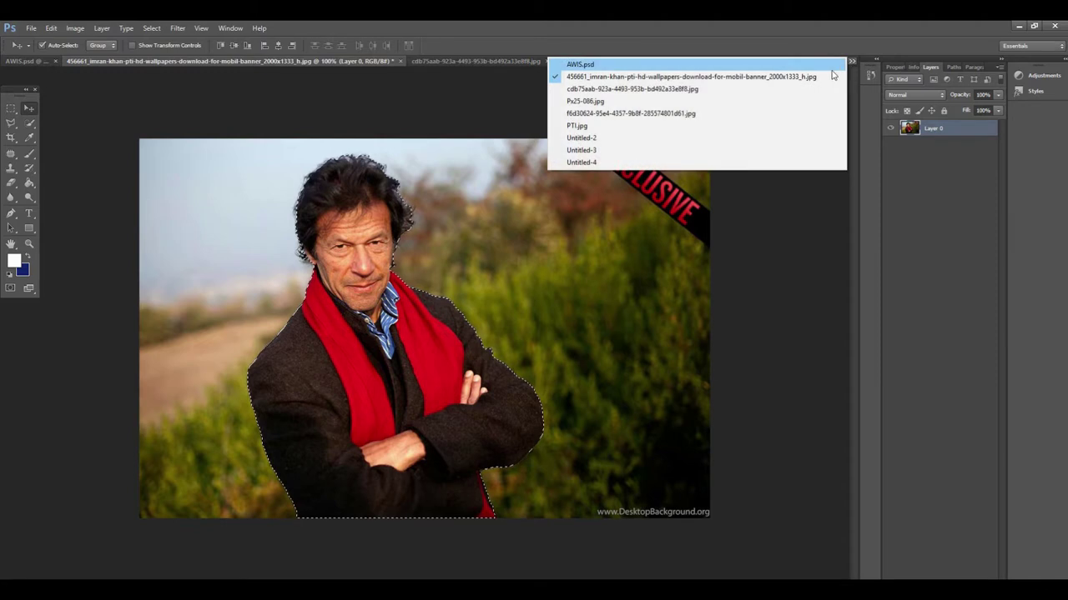
left_click(636, 65)
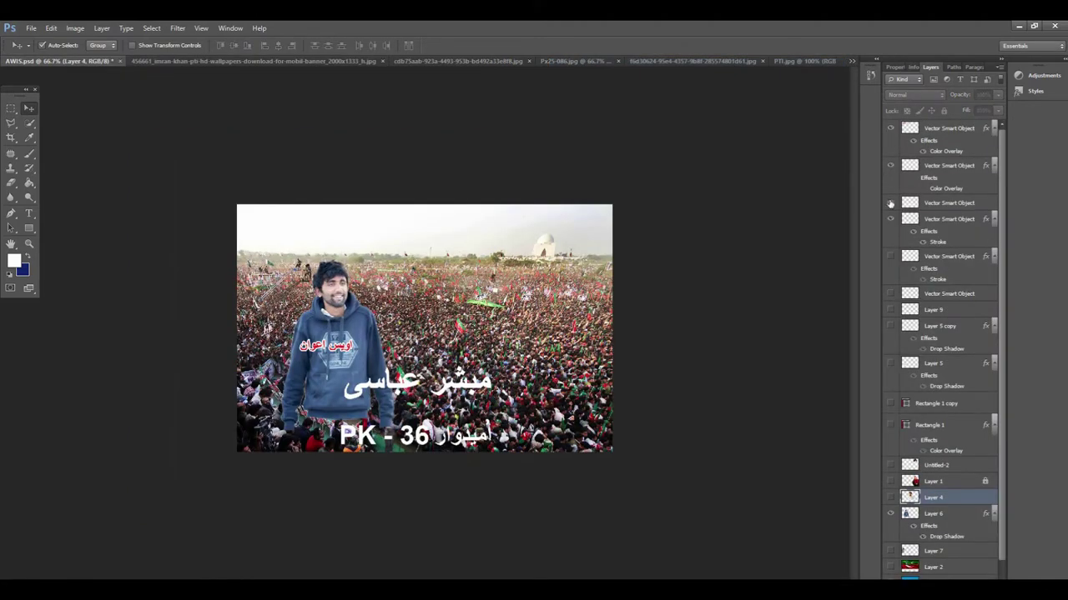
left_click(890, 256)
left_click(890, 294)
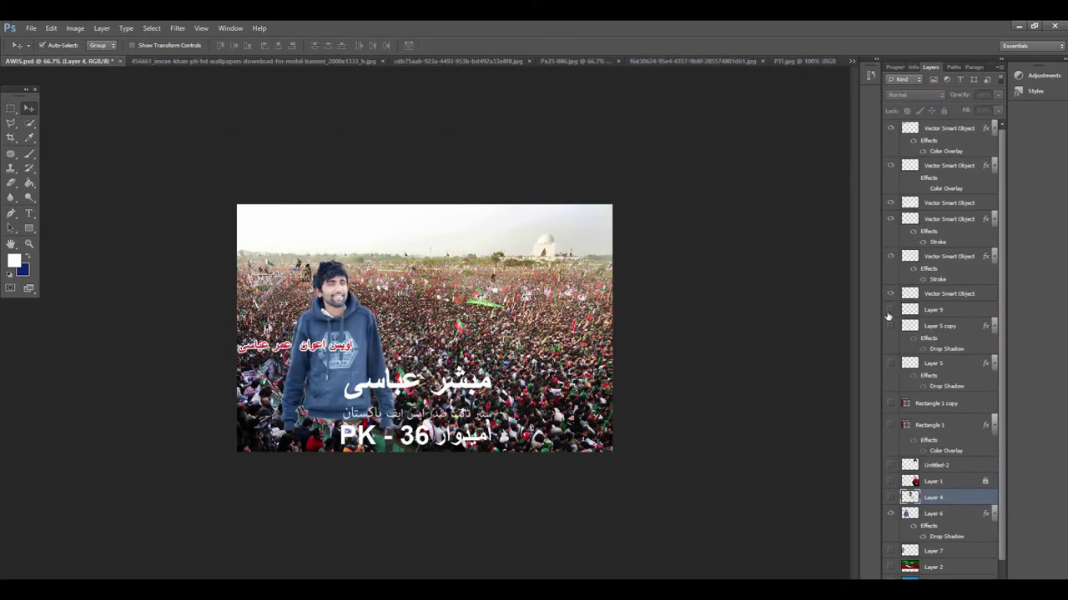
left_click(890, 310)
left_click(890, 326)
left_click(890, 363)
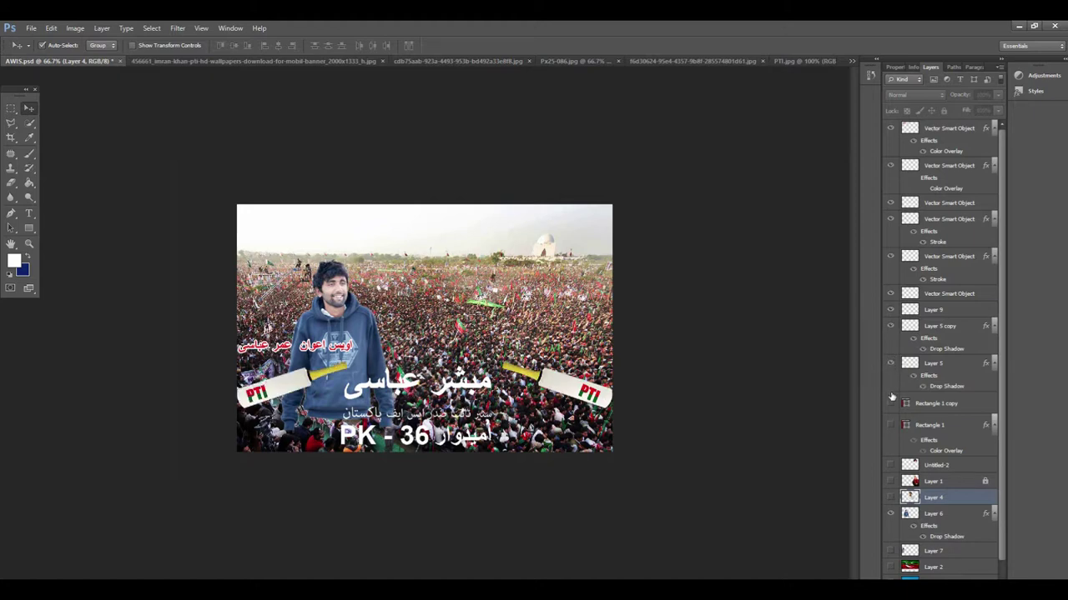
left_click(889, 403)
left_click(889, 426)
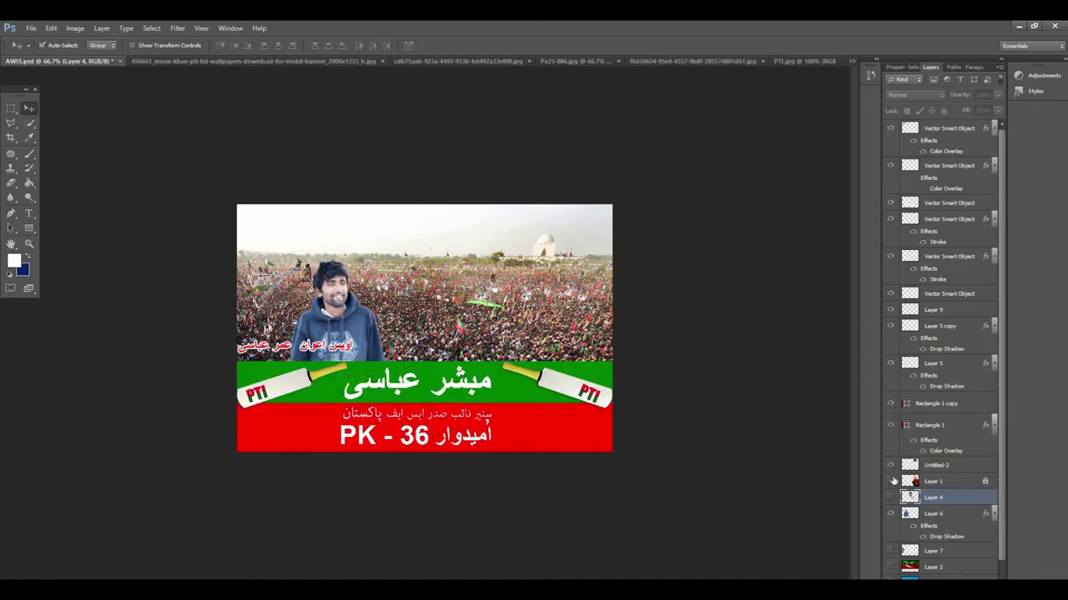
Show the remaining portrait layers and the background Layers 2 and 8 in AWIS.psd
left_click(890, 482)
left_click(890, 497)
left_click(890, 514)
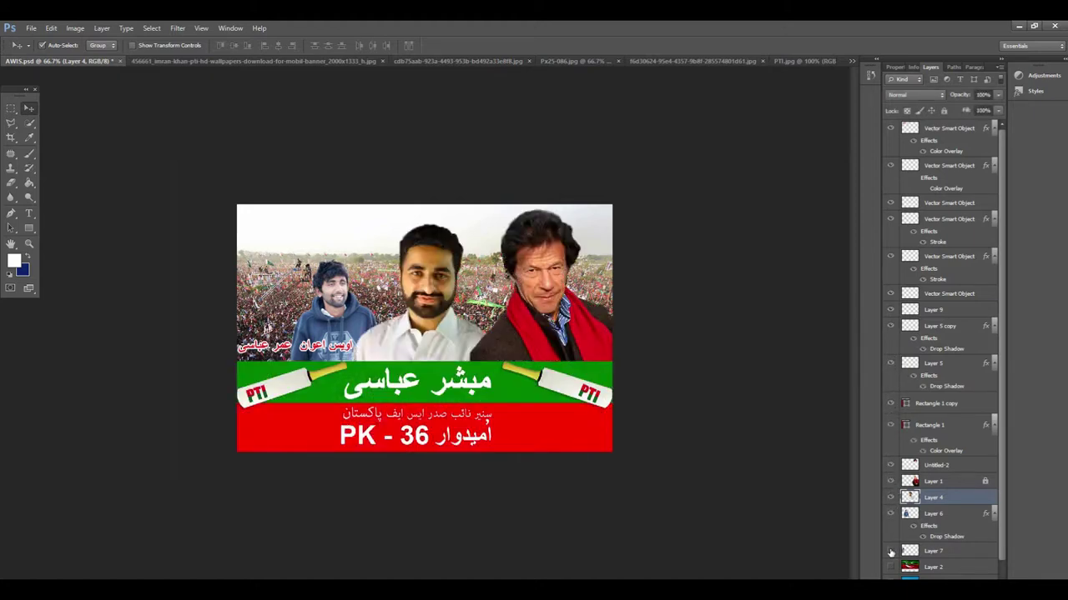
left_click(890, 552)
left_click(890, 568)
left_click(890, 579)
scroll(962, 469, "down", 1)
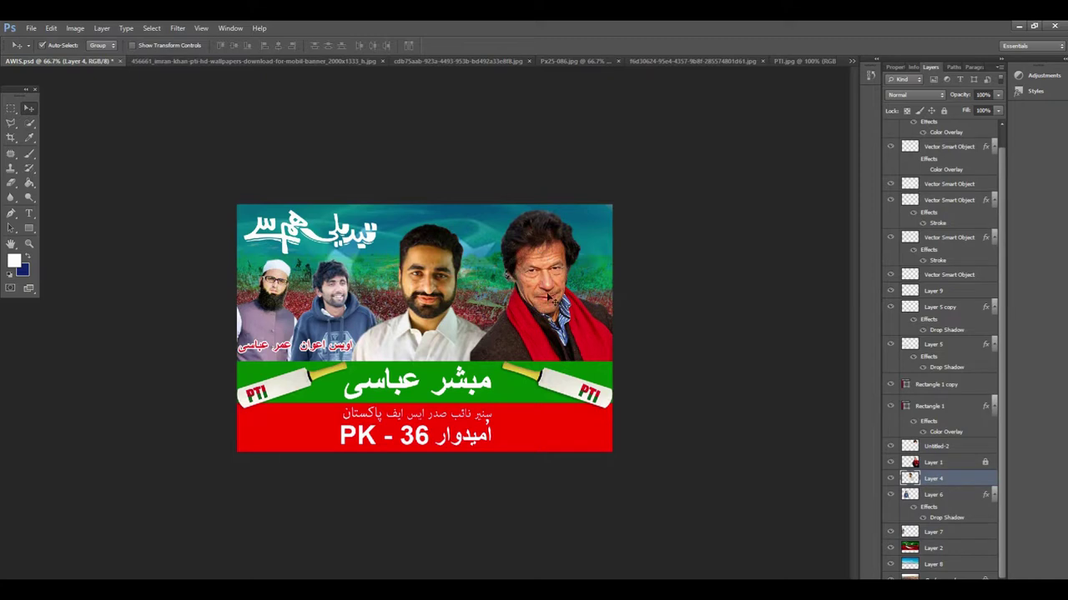
Bring the white-shirted man from AWIS.psd into the middle of Px25-086.jpg and put the red-scarf man in front of him at the right edge
left_click_drag(470, 271, 454, 321)
left_click_drag(570, 347, 605, 346)
left_click(458, 368)
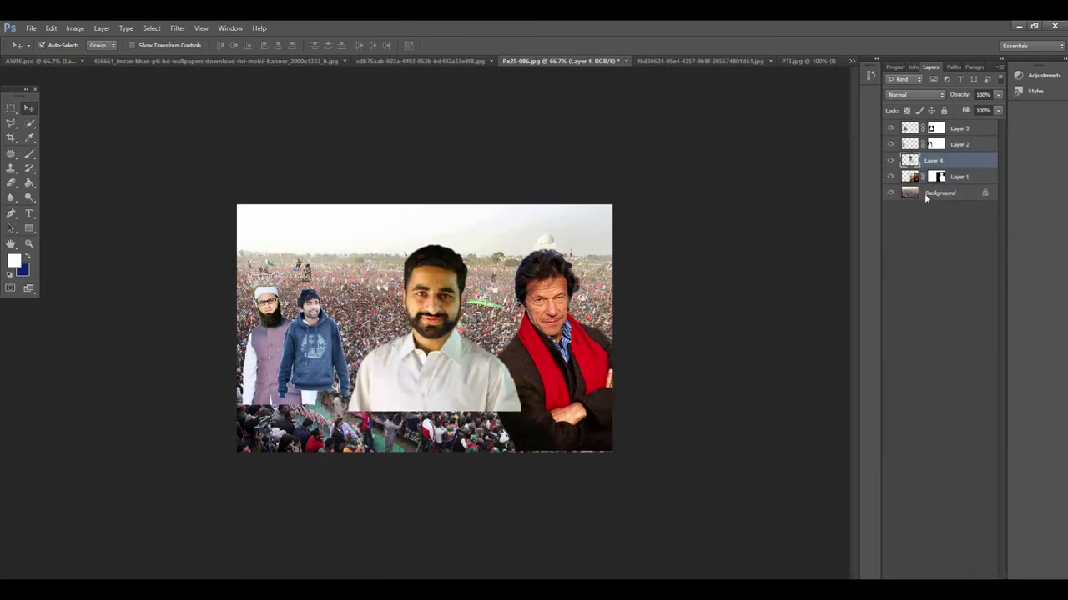
left_click_drag(949, 171, 951, 123)
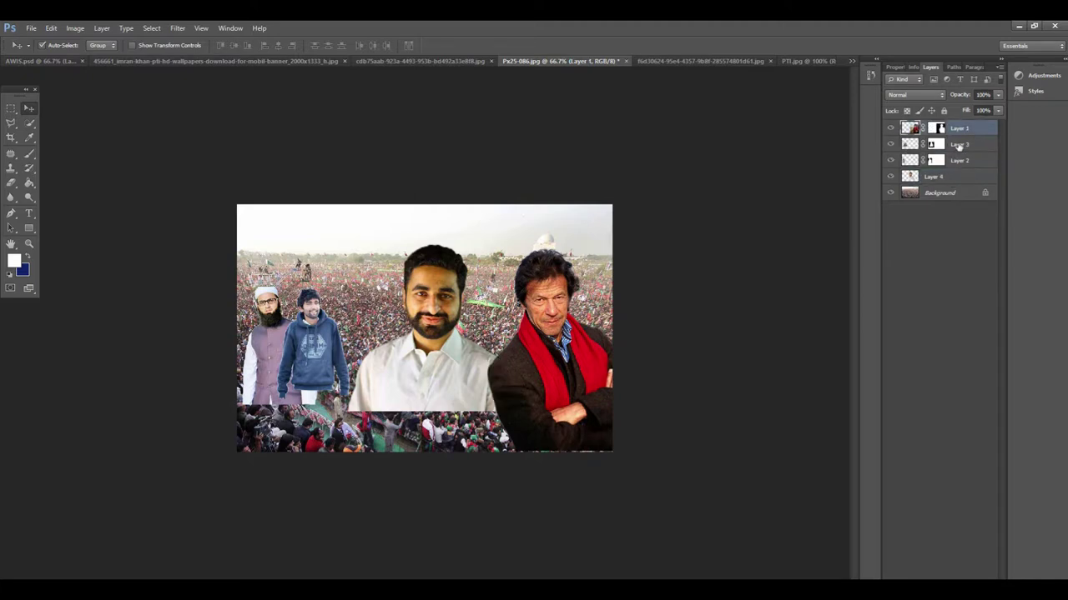
left_click(950, 145, "ctrl")
right_click(950, 159)
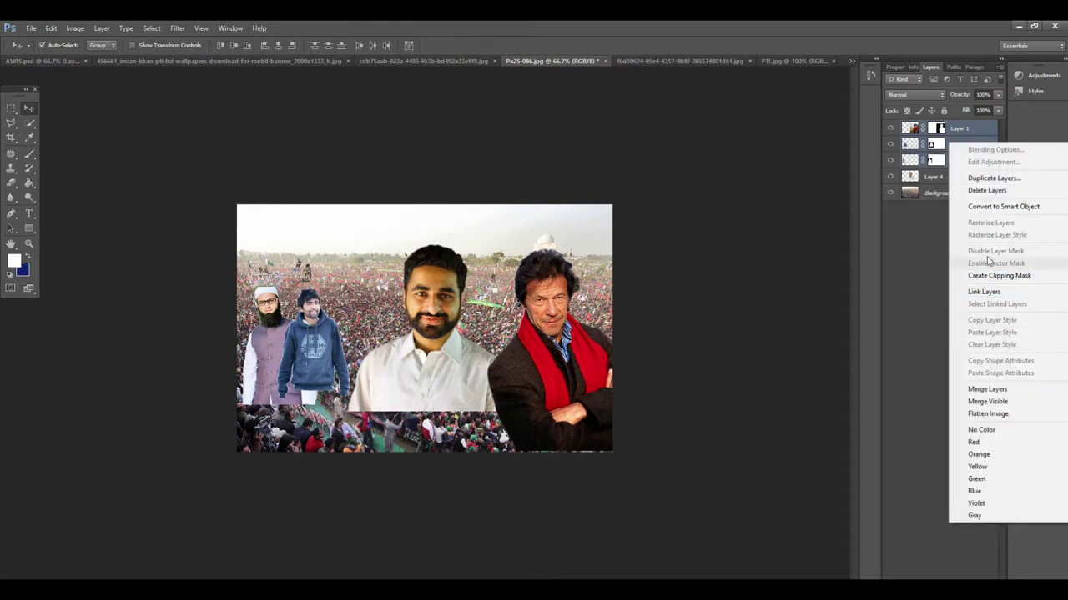
left_click(846, 284)
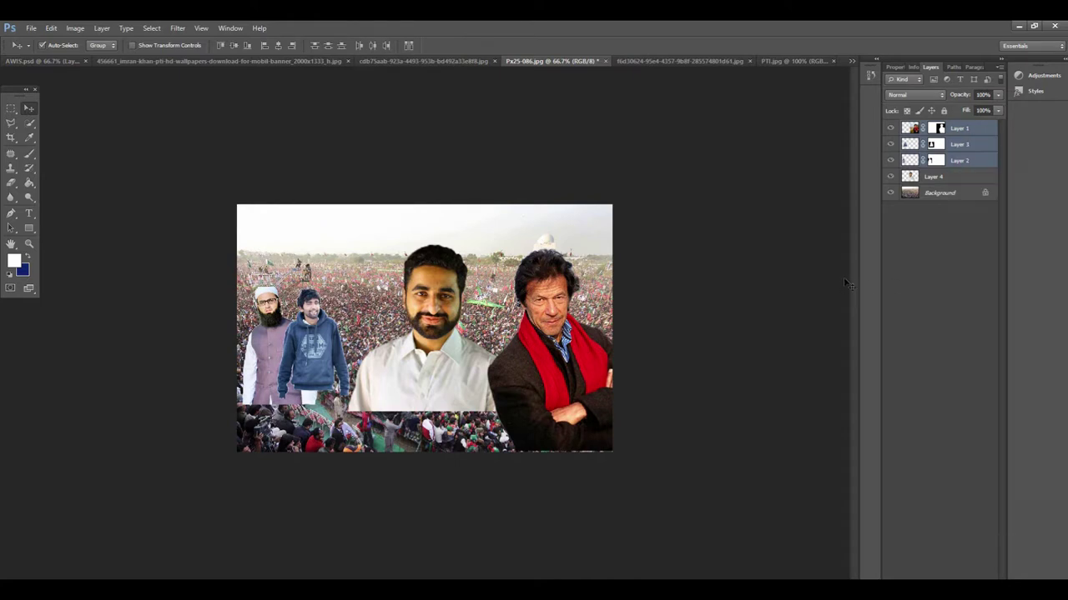
left_click(818, 197)
Try disabling the layer mask of the bearded man's Layer 2, and undo it
left_click(946, 160)
right_click(945, 159)
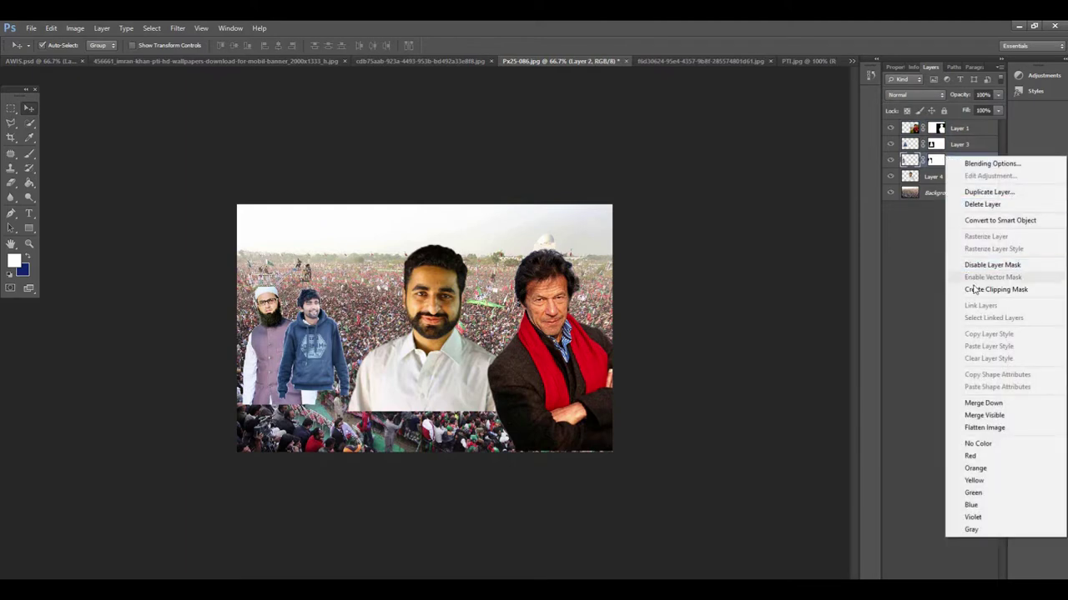
left_click(991, 266)
key("ctrl+z")
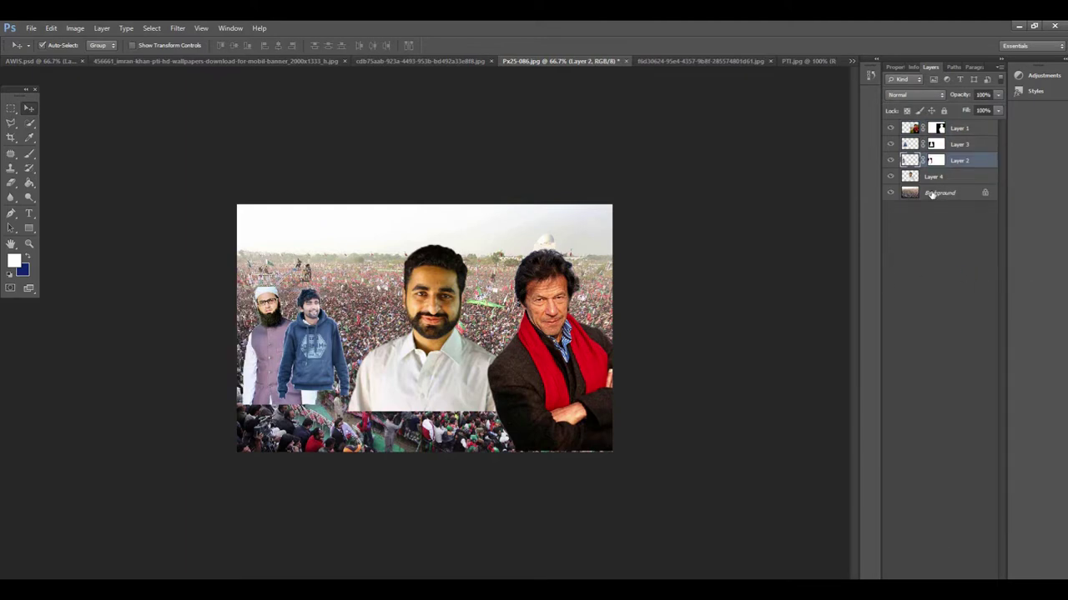
right_click(927, 159)
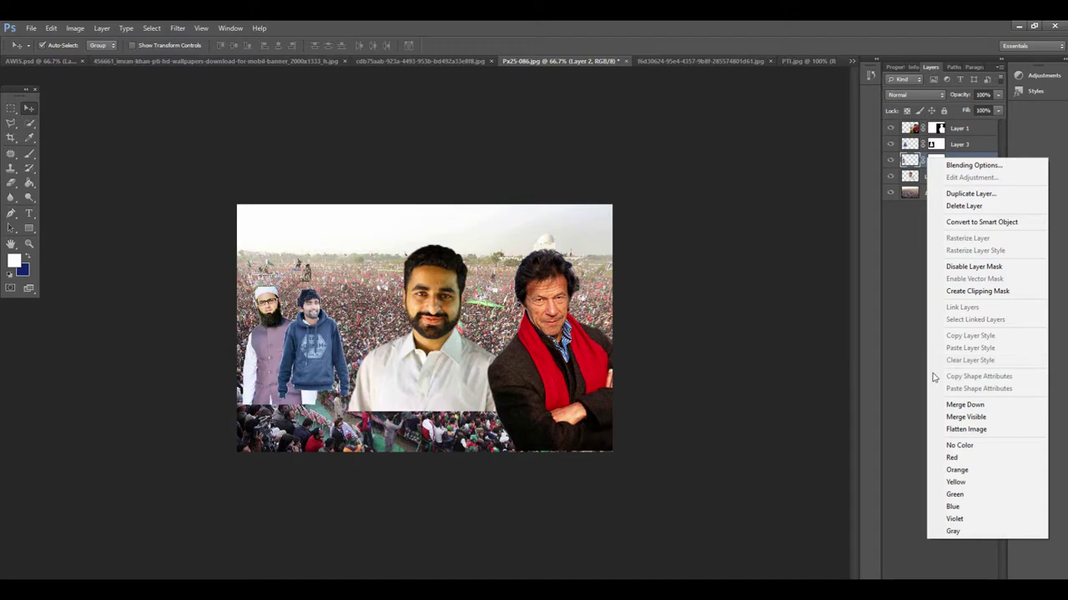
left_click(748, 393)
key("ctrl+plus")
key("ctrl+minus")
key("ctrl+plus")
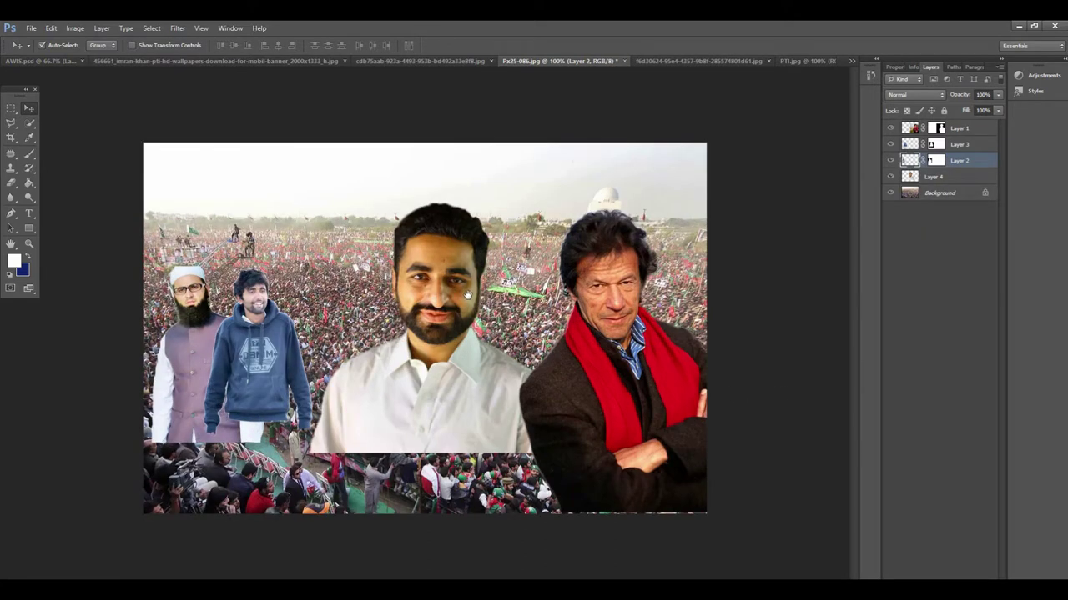
key("ctrl+minus")
key("ctrl+plus")
left_click(380, 288, "ctrl")
key("ctrl+minus")
key("ctrl+minus")
Sample the green of the name band in AWIS.psd as the foreground colour and return to Px25-086.jpg
left_click(50, 60)
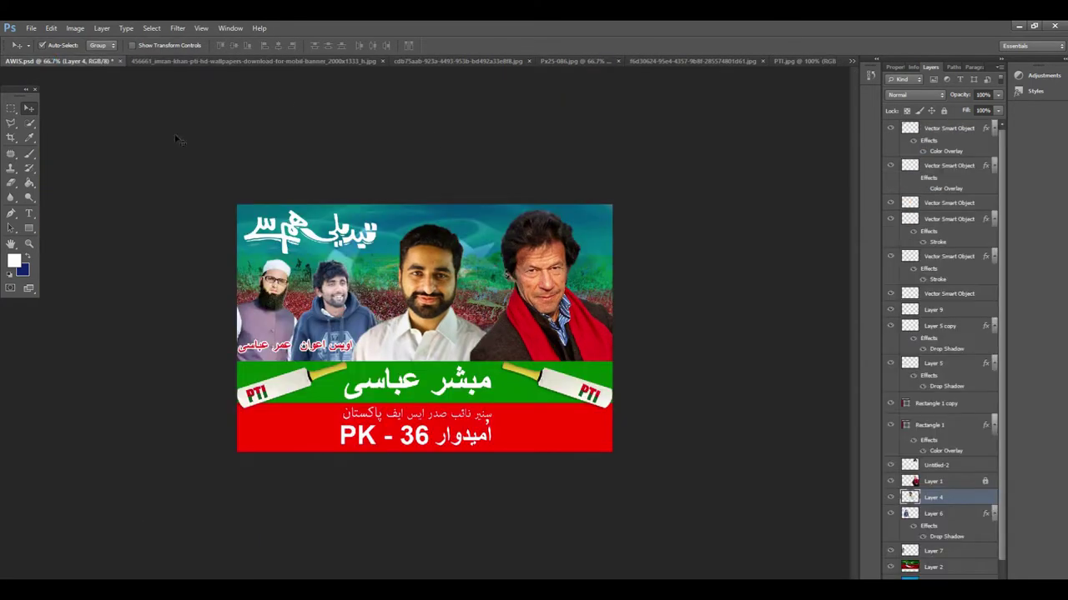
left_click(792, 61)
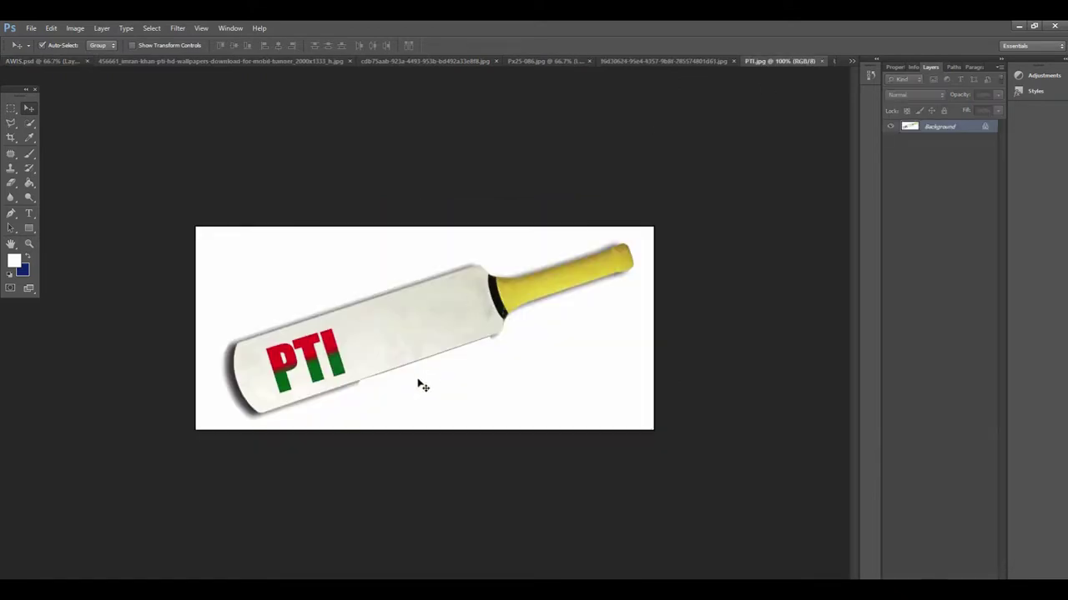
left_click(568, 62)
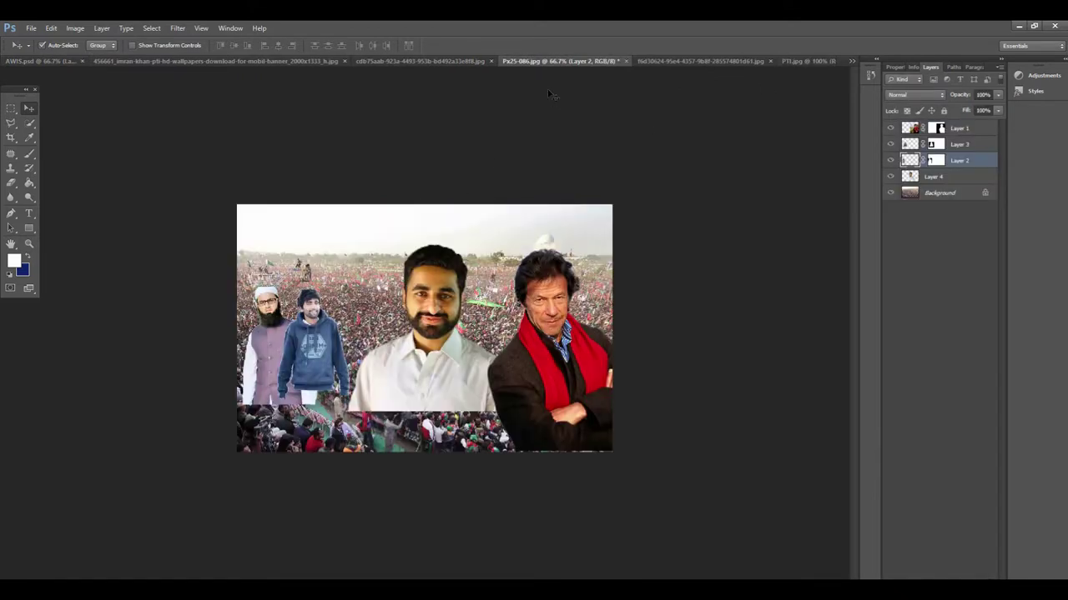
left_click(27, 228)
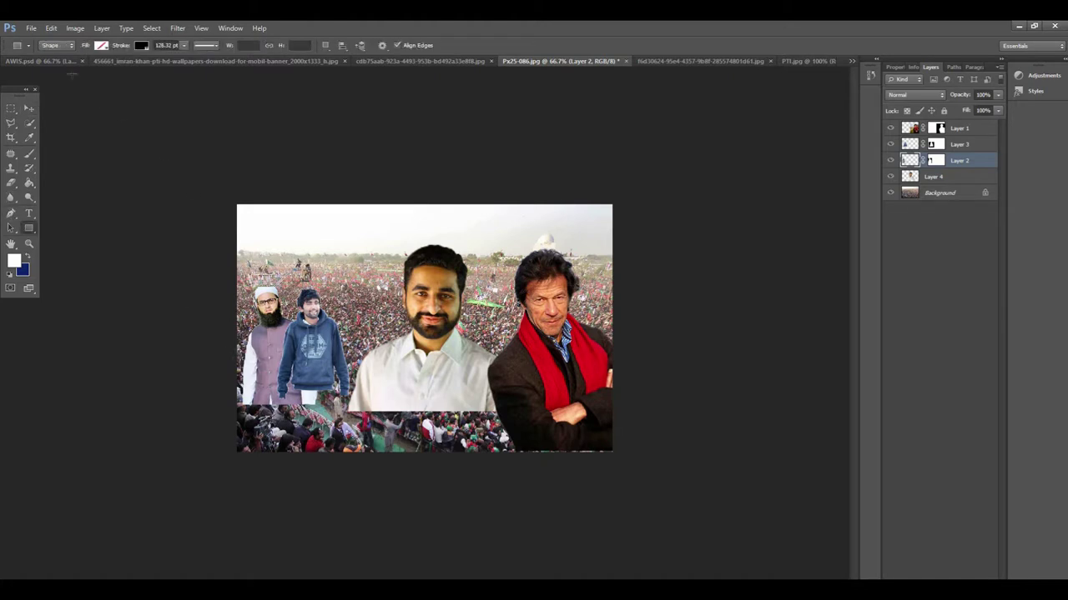
left_click(58, 63)
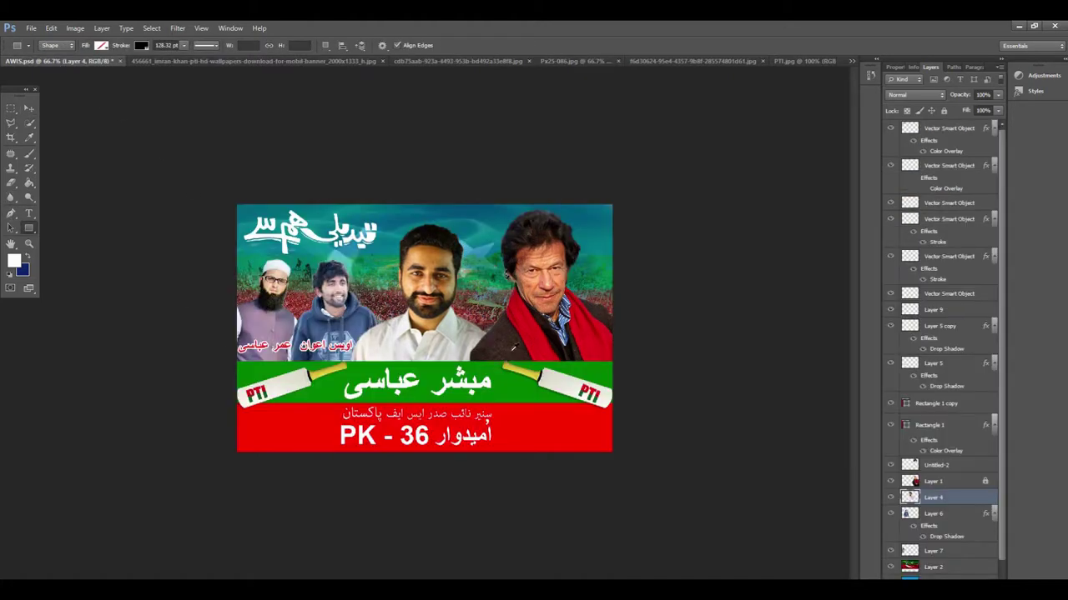
key("i")
left_click(506, 378)
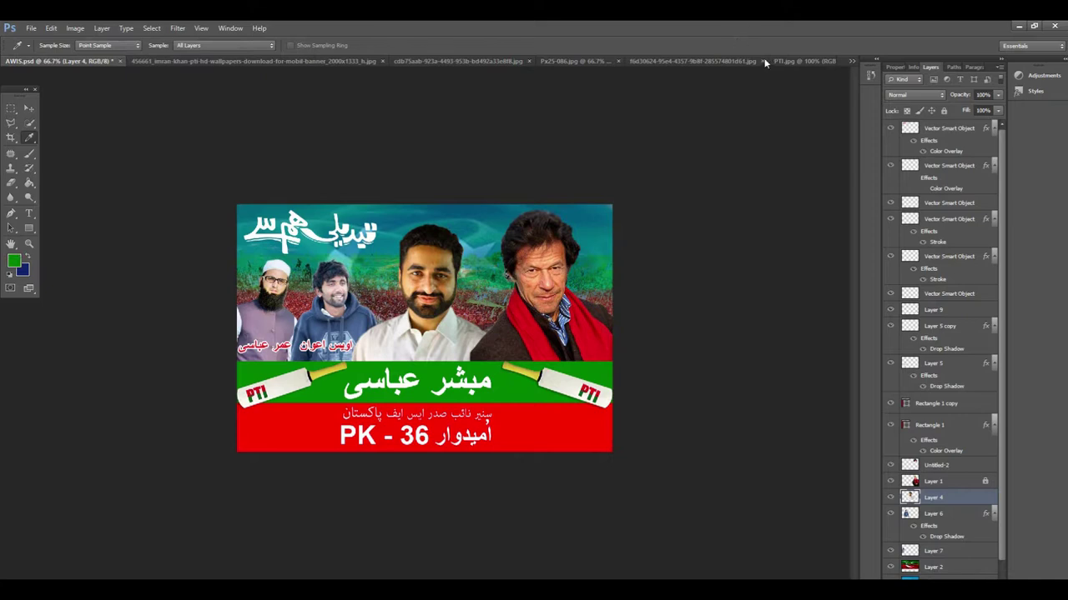
left_click(712, 61)
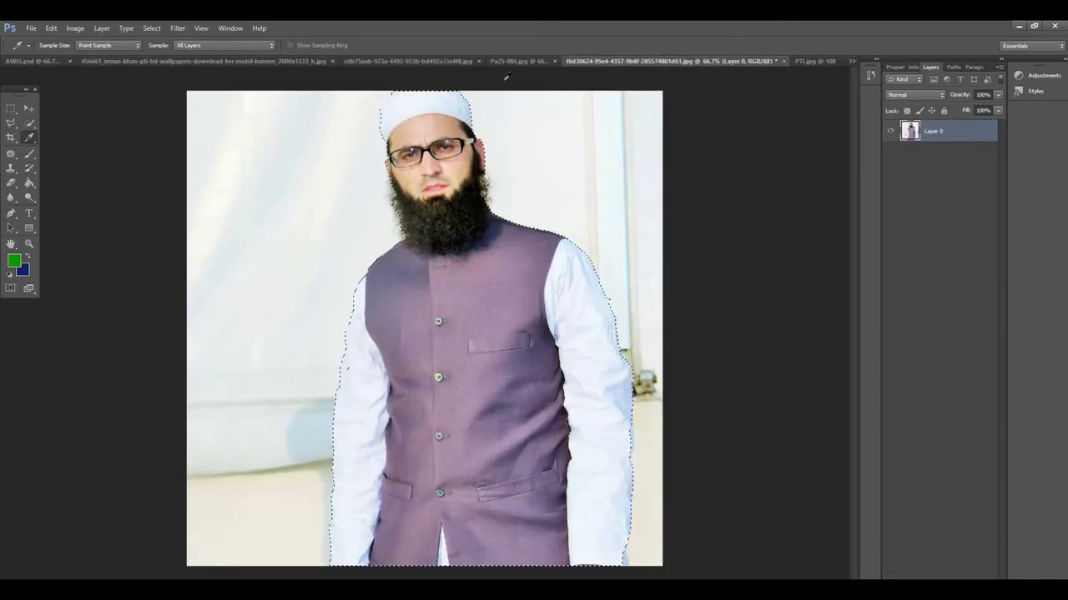
left_click(510, 62)
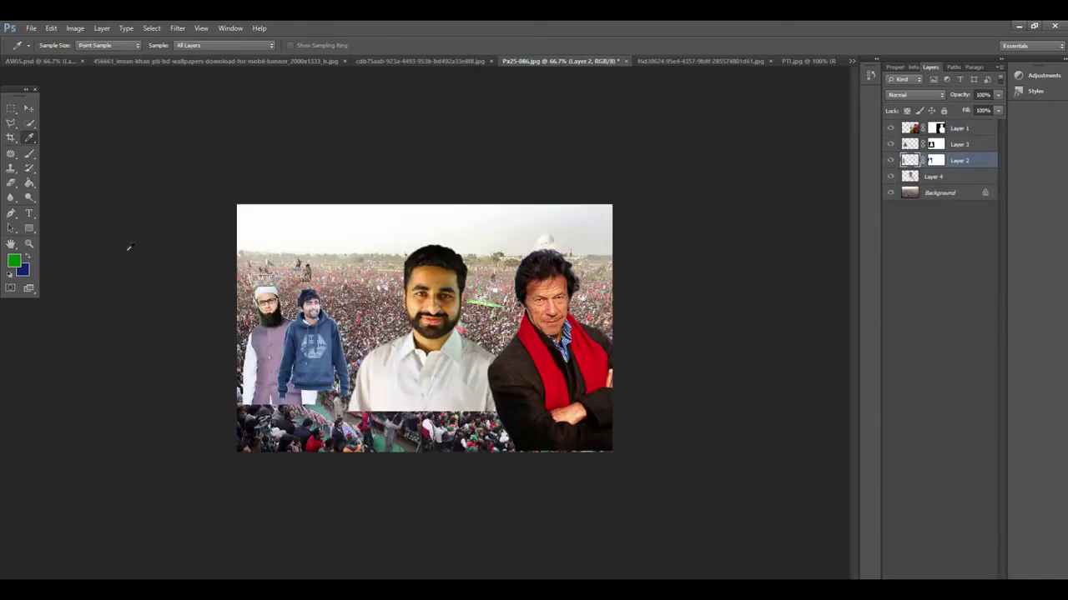
left_click(29, 229)
left_click_drag(235, 365, 615, 422)
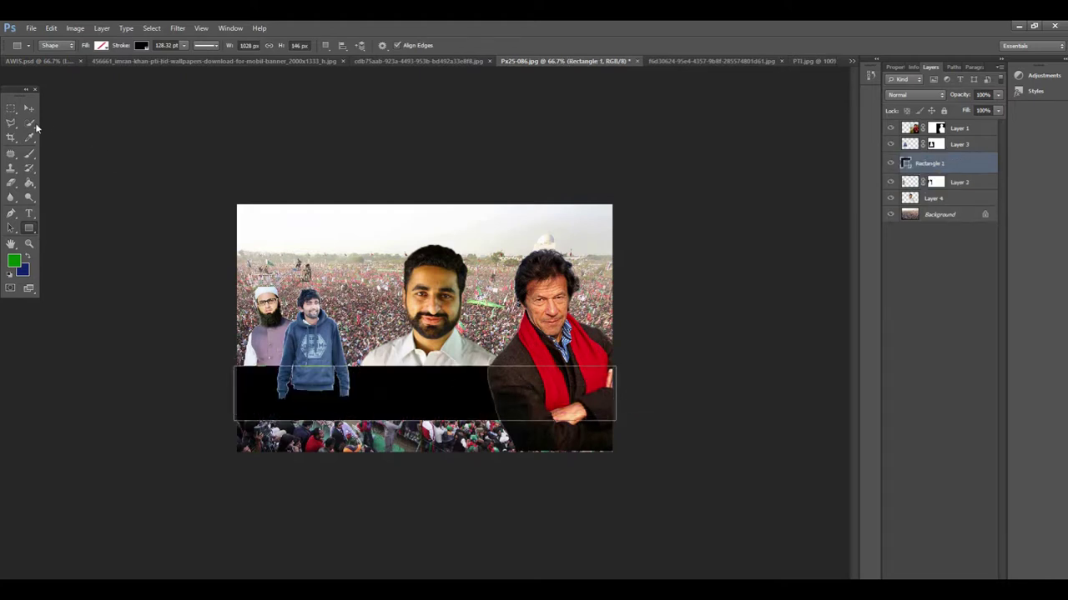
left_click(139, 47)
left_click(15, 265)
left_click(15, 265)
left_click(709, 354)
double_click(907, 165)
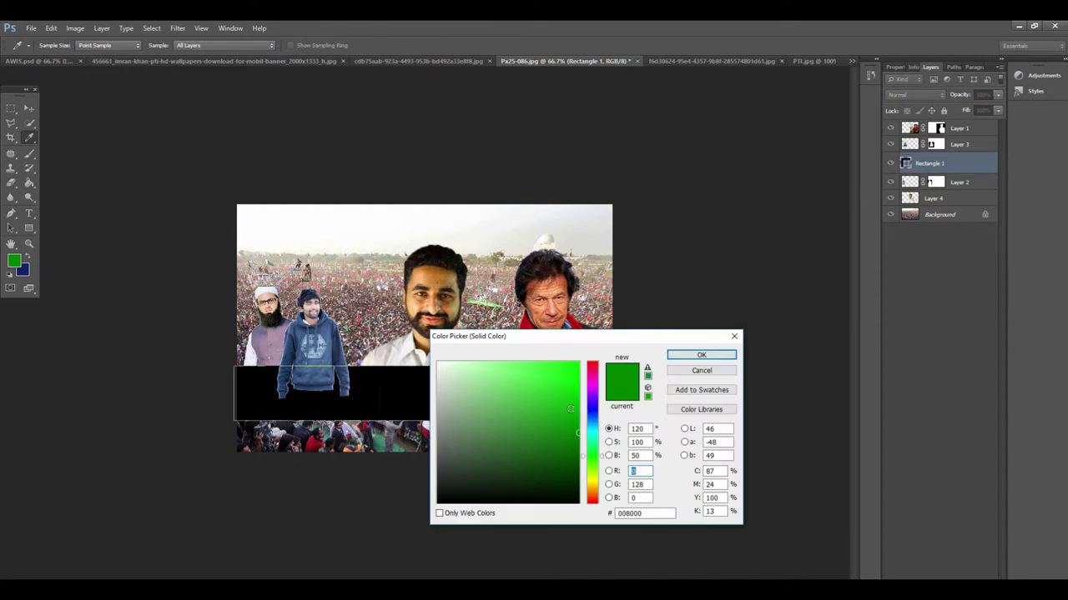
left_click(682, 358)
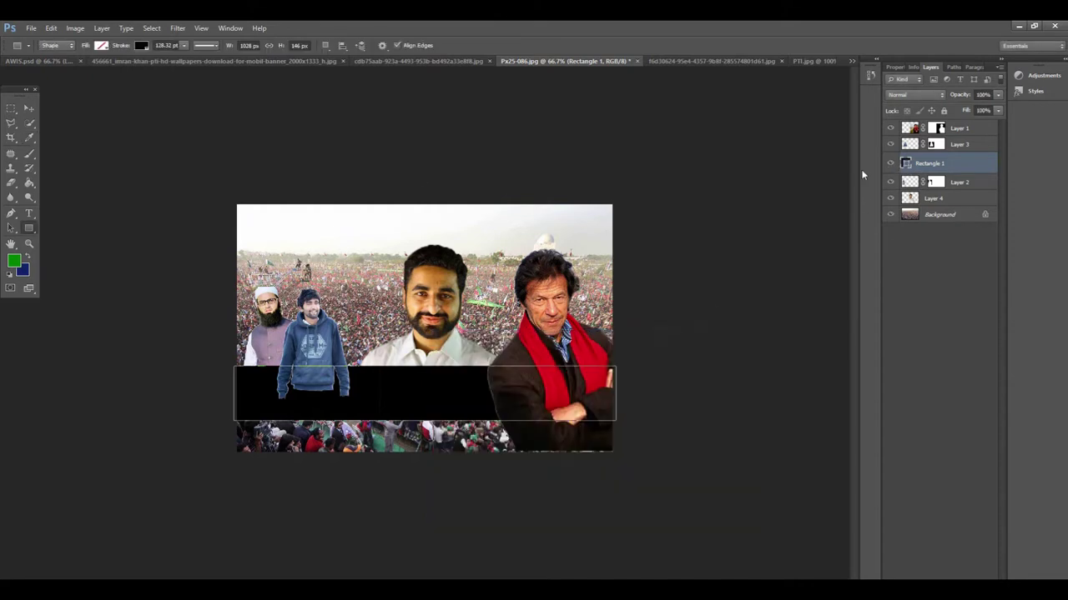
left_click(29, 108)
left_click(626, 478)
left_click(480, 410)
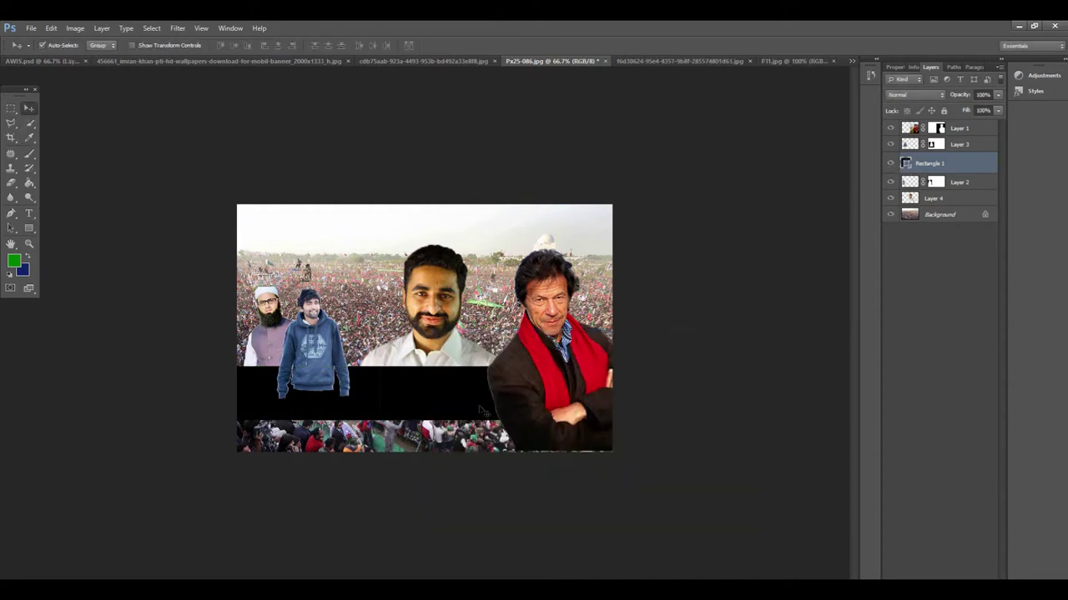
left_click(480, 410)
key("Delete")
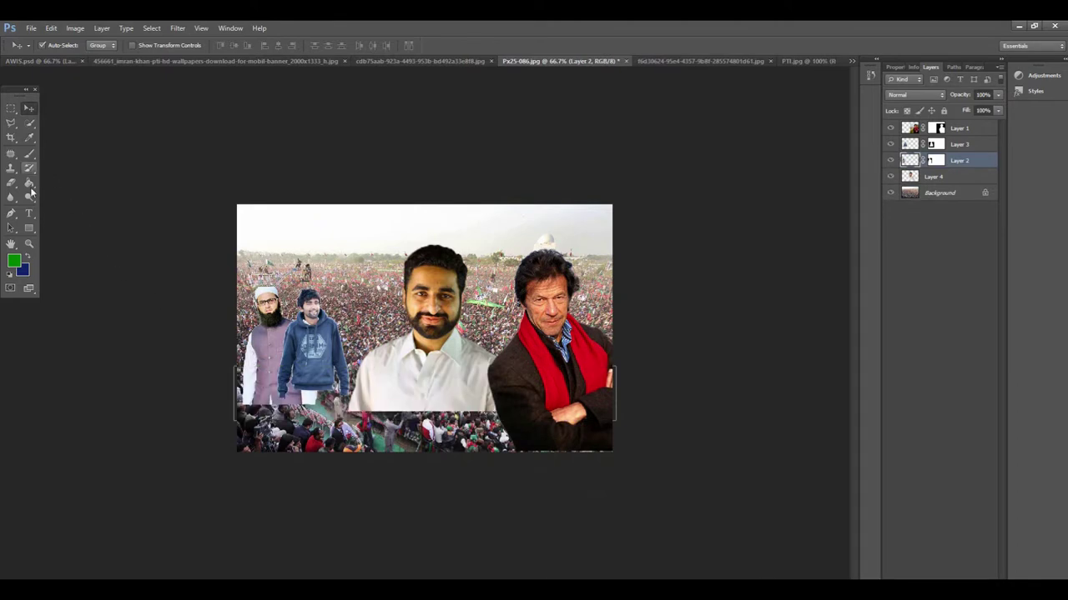
Draw a full-width rectangle about 1044 by 146 px across the lower part of the poster, over the men's torsos
left_click(28, 227)
left_click_drag(234, 364, 619, 419)
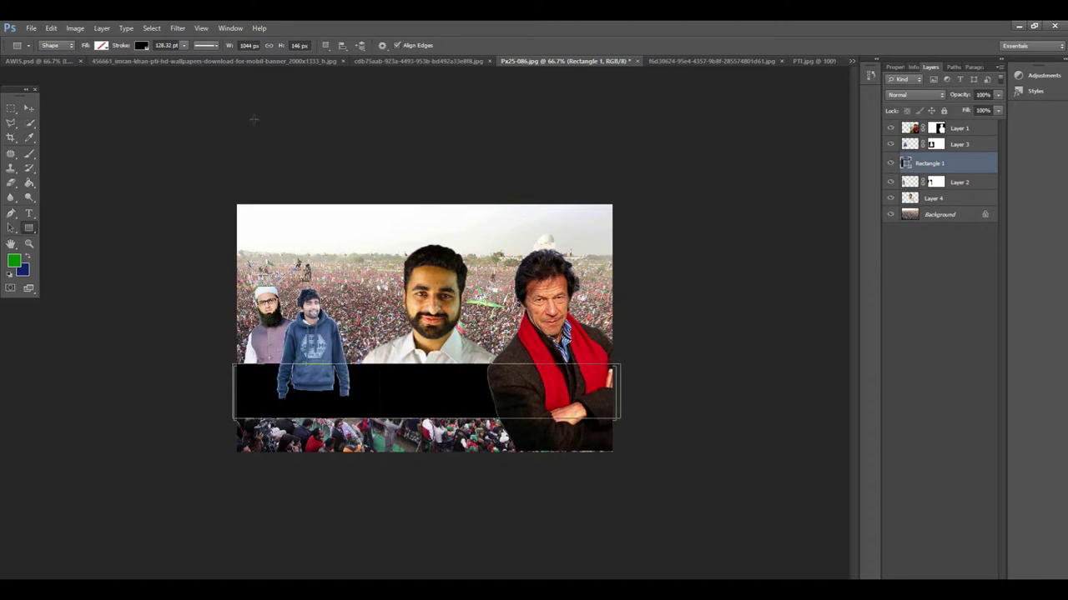
left_click(29, 109)
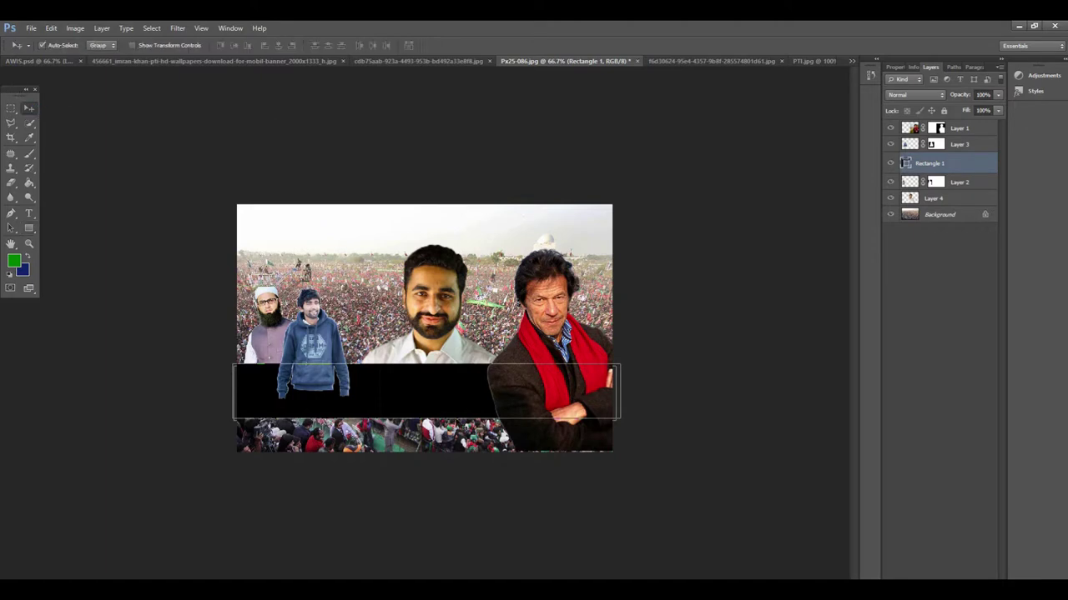
Give the rectangle a Color Overlay in the sampled green and move it to the top of the layer stack
left_click(915, 589)
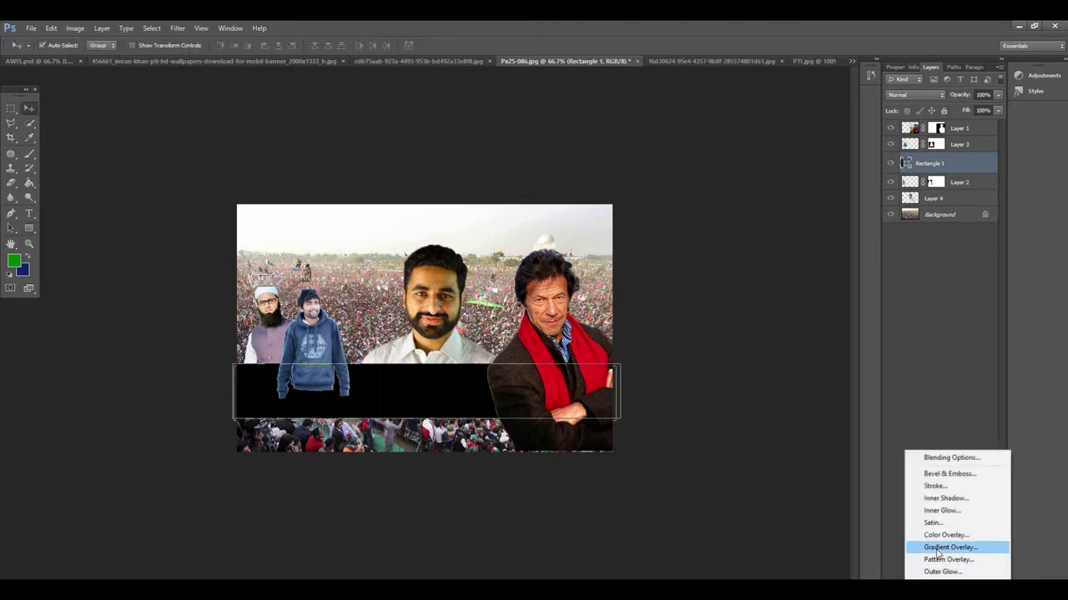
left_click(469, 518)
left_click(917, 575)
left_click(959, 531)
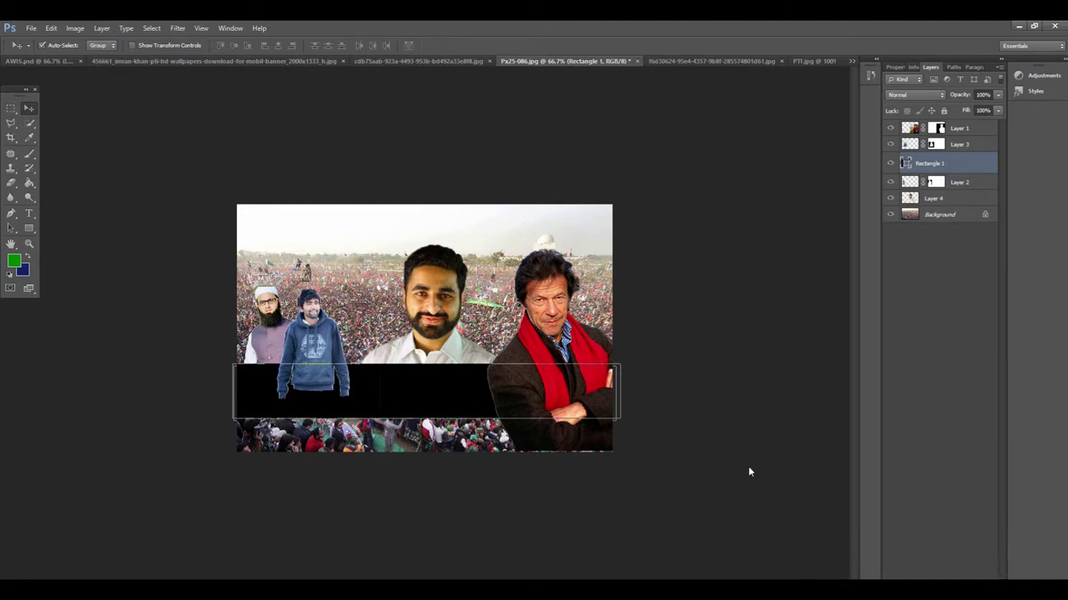
left_click(876, 170)
left_click(15, 258)
left_click(702, 355)
left_click(968, 151)
left_click(759, 171)
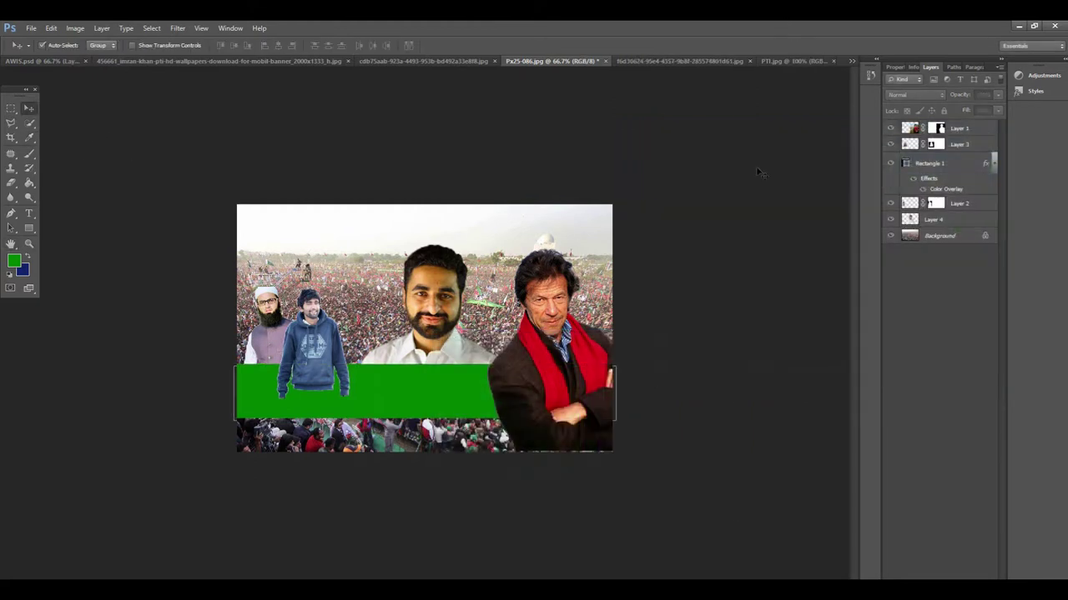
left_click(929, 164)
left_click_drag(950, 167, 937, 144)
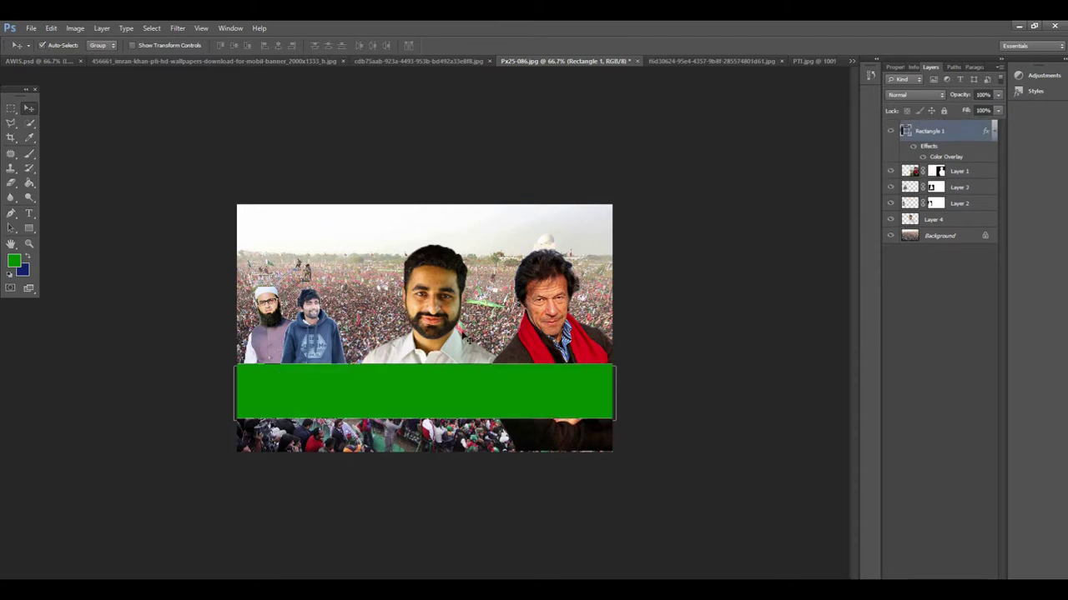
Lock the four portrait layers, Layers 1, 3, 2 and 4, completely
left_click(934, 171)
left_click(934, 187, "shift")
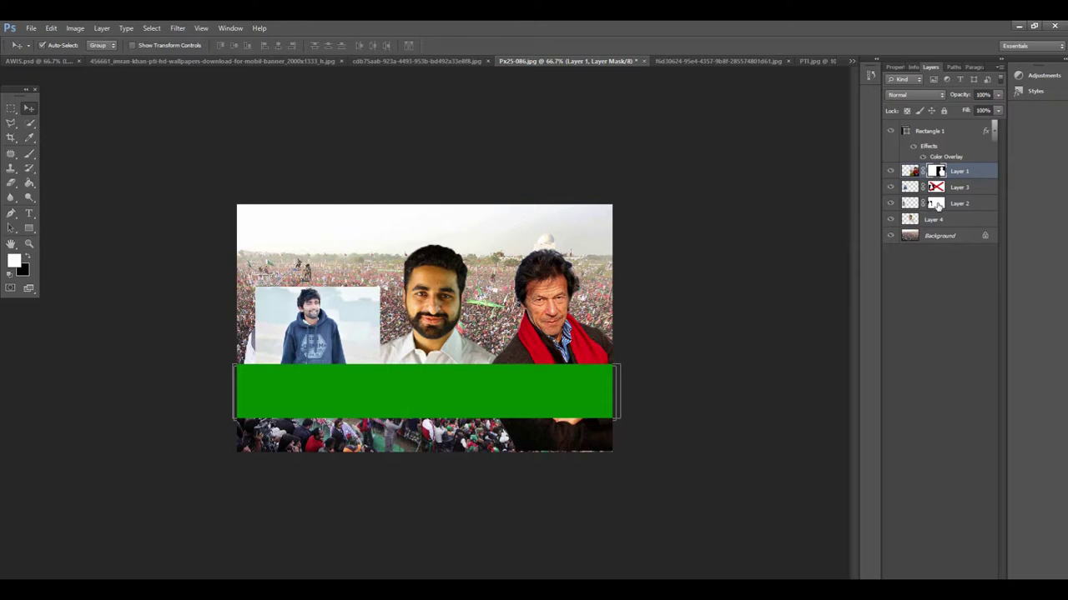
key("ctrl+z")
left_click(907, 189, "shift")
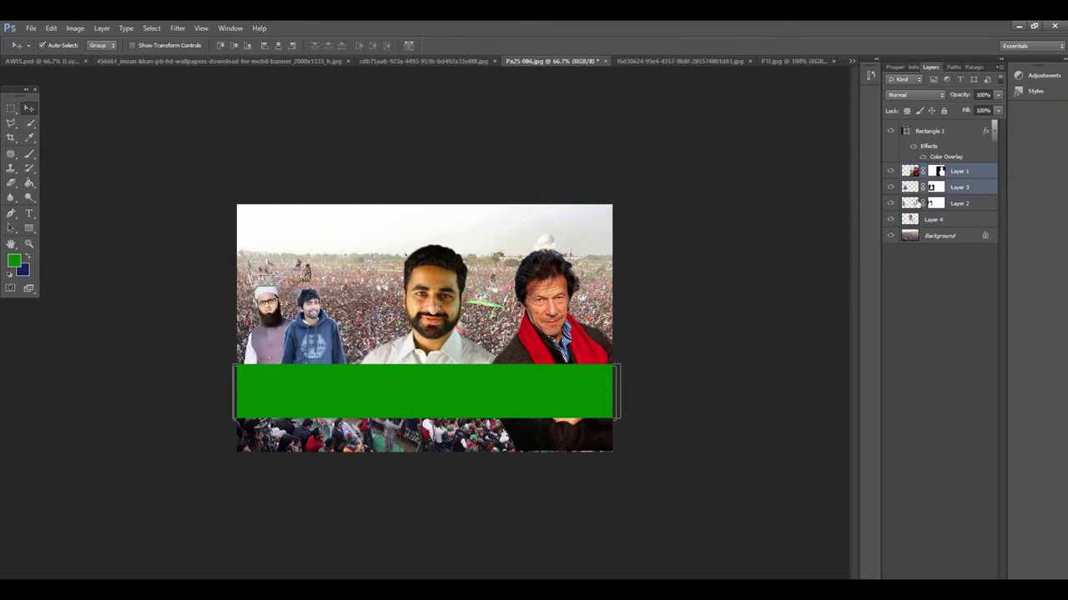
left_click(910, 203, "shift")
left_click(911, 219, "shift")
left_click(943, 111)
Duplicate the green rectangle directly below the first one so the two bands cover the bottom of the poster
key("ctrl+plus")
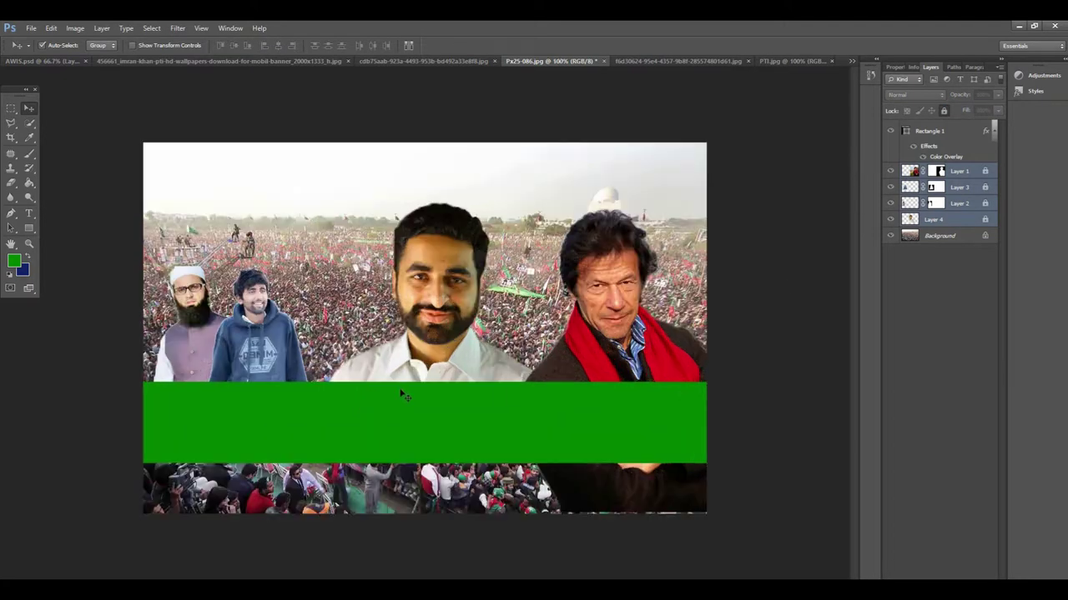
left_click_drag(383, 402, 430, 459)
key("ctrl+minus")
key("ctrl+minus")
key("ctrl+plus")
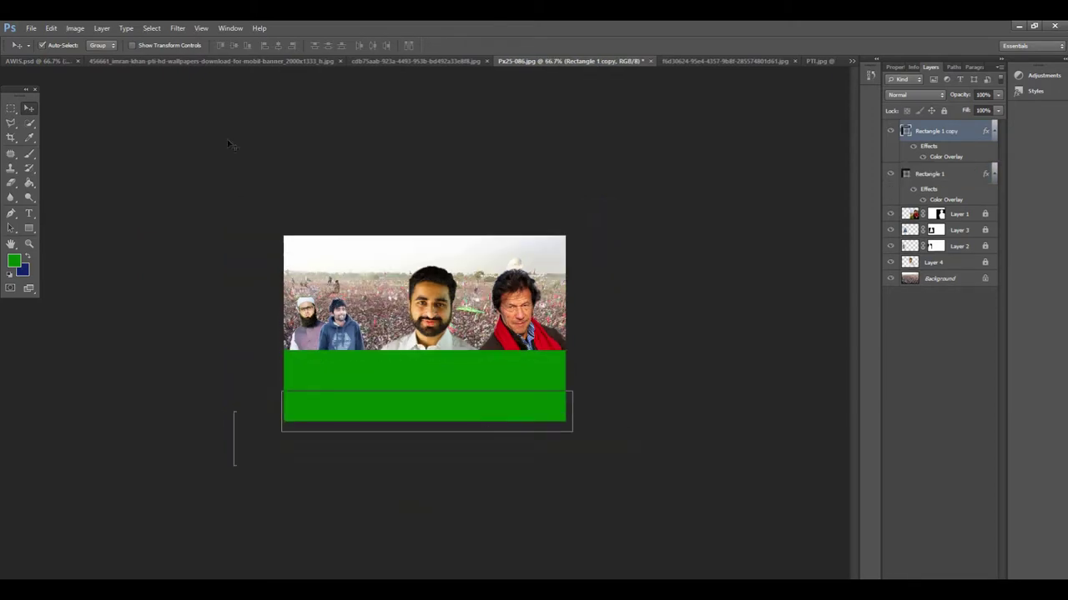
Sample the red of the lower band in AWIS.psd as the foreground colour and return to Px25-086.jpg
left_click(32, 61)
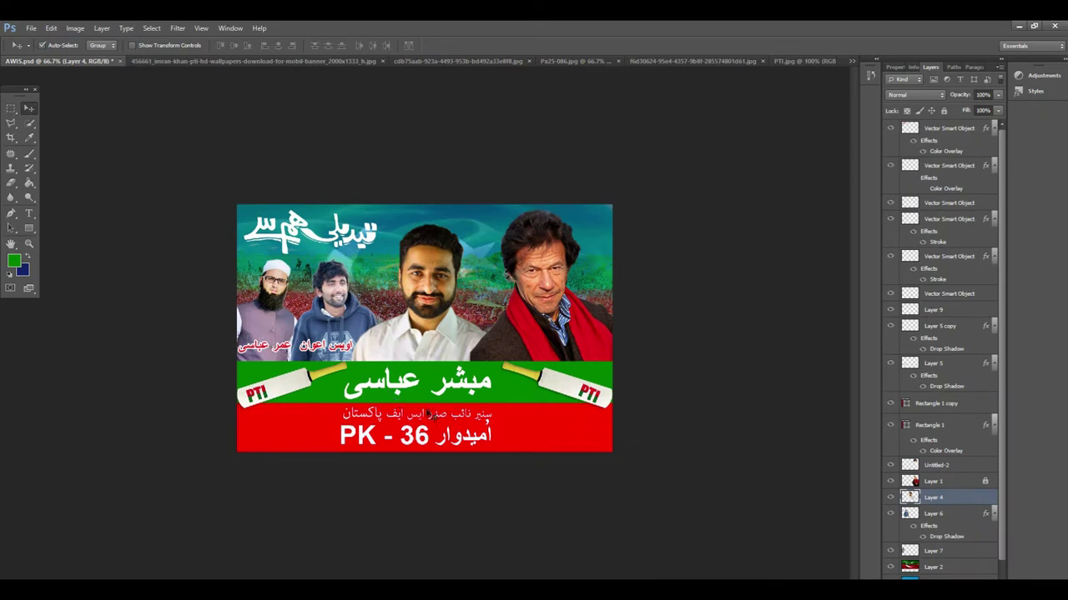
key("i")
left_click(558, 433)
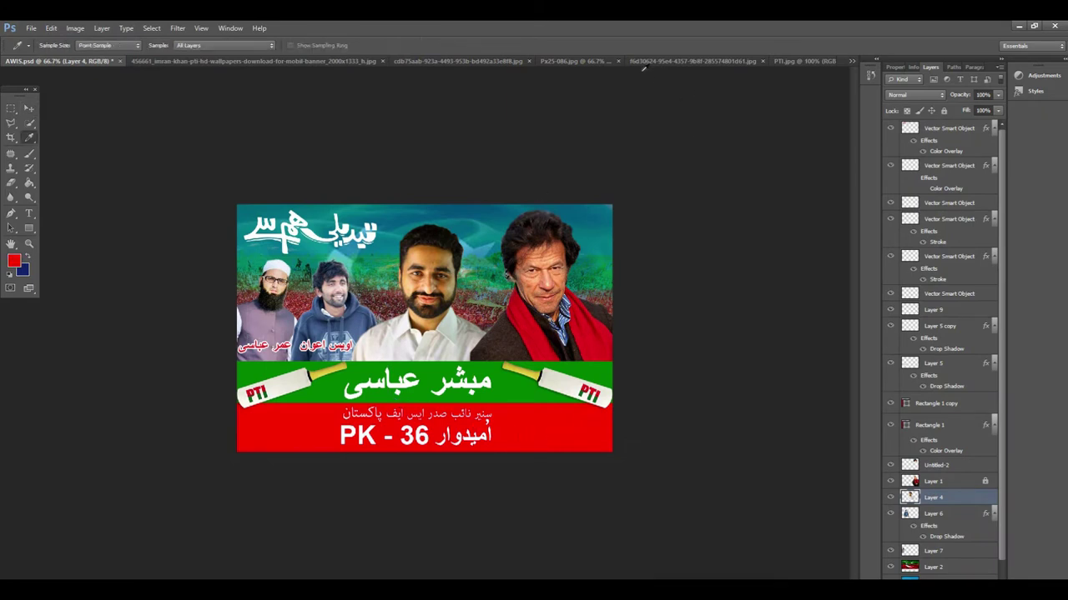
left_click(570, 60)
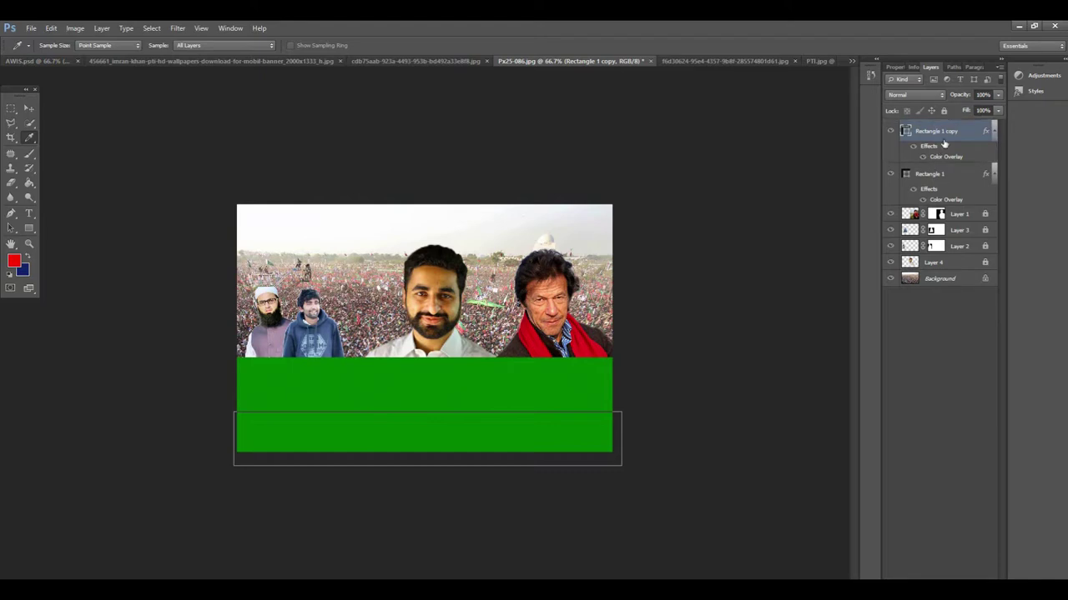
Change the Color Overlay of the original Rectangle 1 to the sampled red
double_click(946, 200)
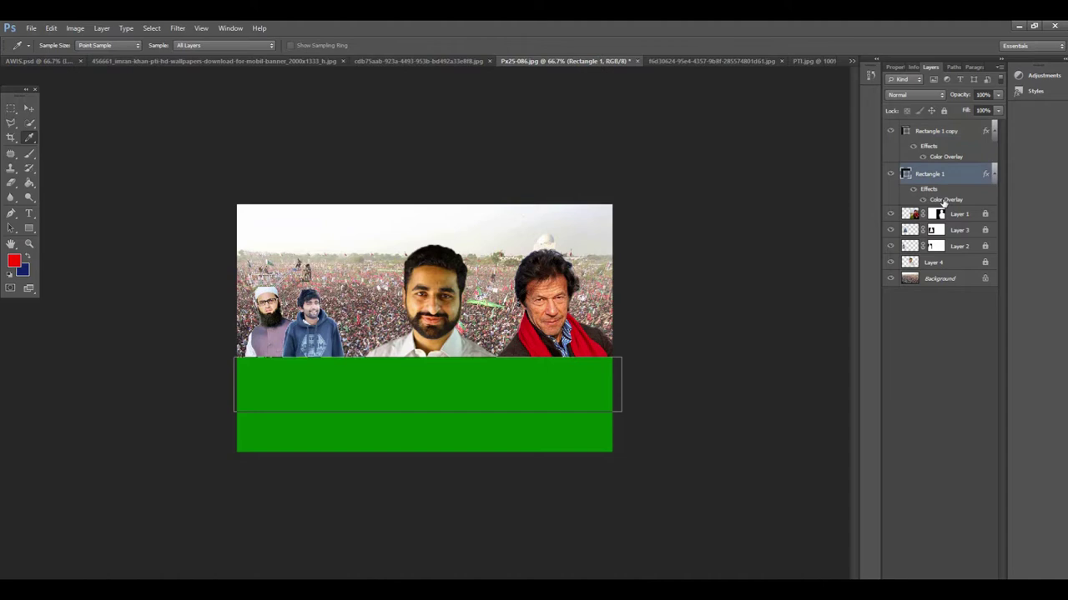
left_click(877, 170)
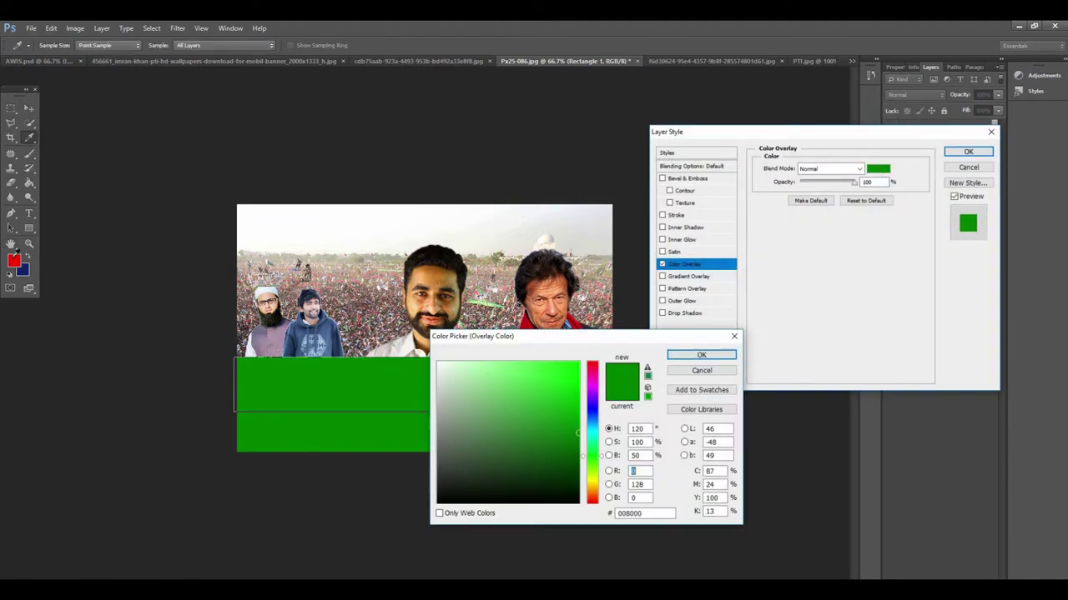
left_click(13, 261)
left_click(699, 356)
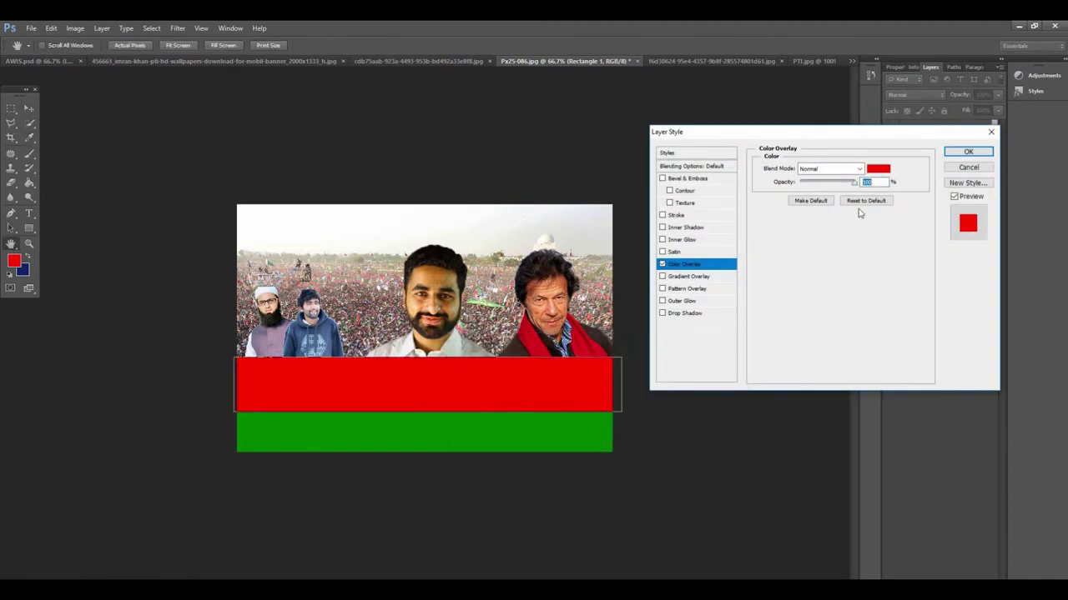
left_click(966, 154)
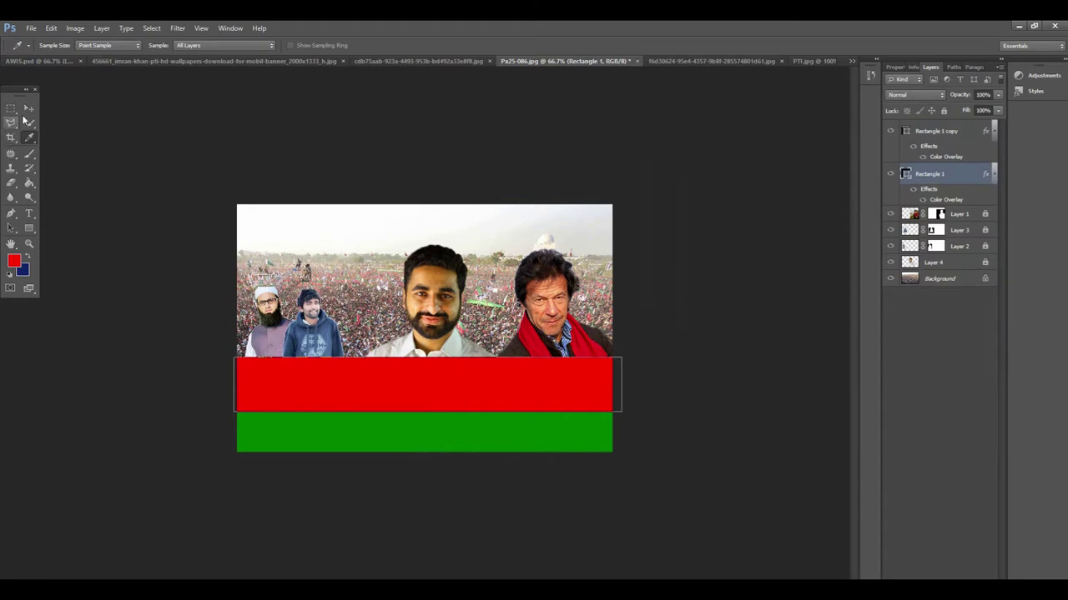
Swap the two bands so the green one lies under the portraits and the red one along the poster's bottom edge
left_click(28, 108)
key("ctrl+plus")
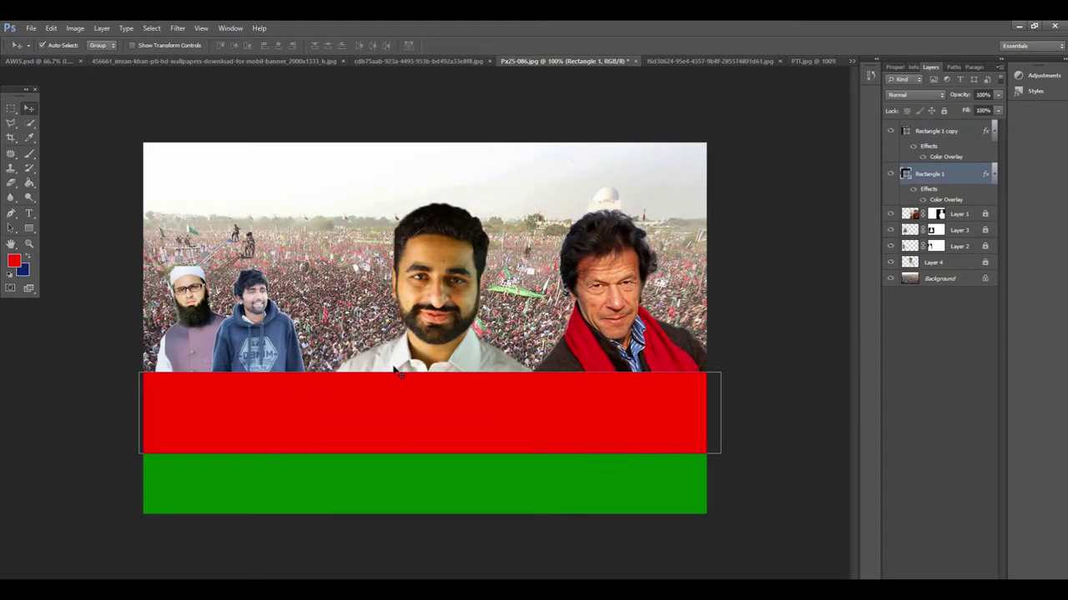
left_click_drag(409, 422, 399, 385)
left_click_drag(388, 484, 392, 486)
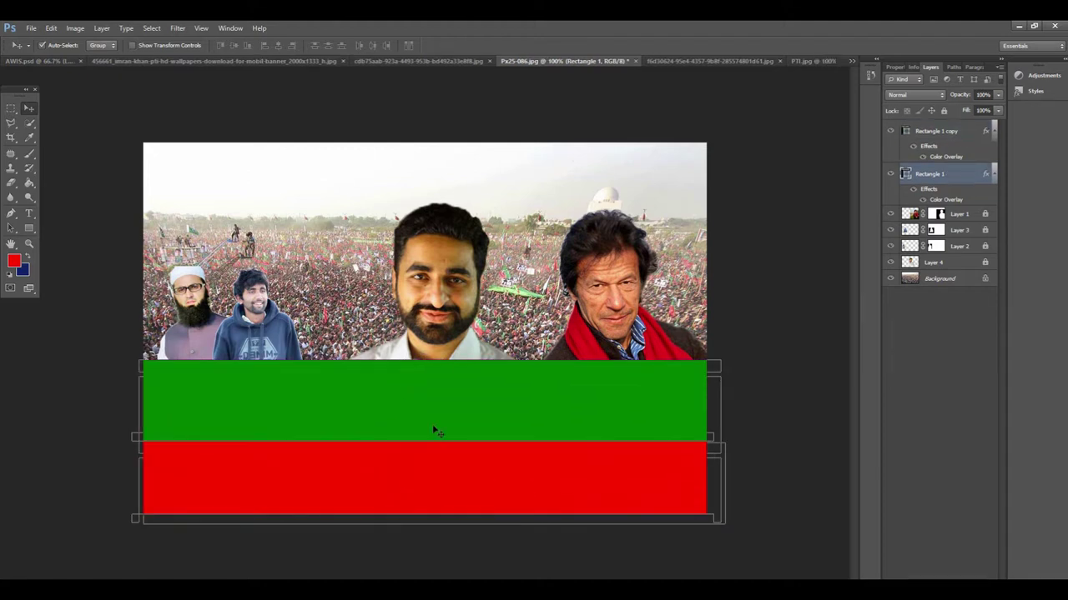
Move the green and red bands down slightly so they cover less of the portraits
key("ctrl+minus")
left_click_drag(714, 375, 569, 468)
mouse_move(573, 390)
left_mouse_down()
mouse_move(572, 406)
mouse_move(571, 397)
left_mouse_up()
left_click_drag(674, 436, 387, 252)
key("ctrl+plus")
key("ctrl+minus")
left_click_drag(537, 407, 537, 408)
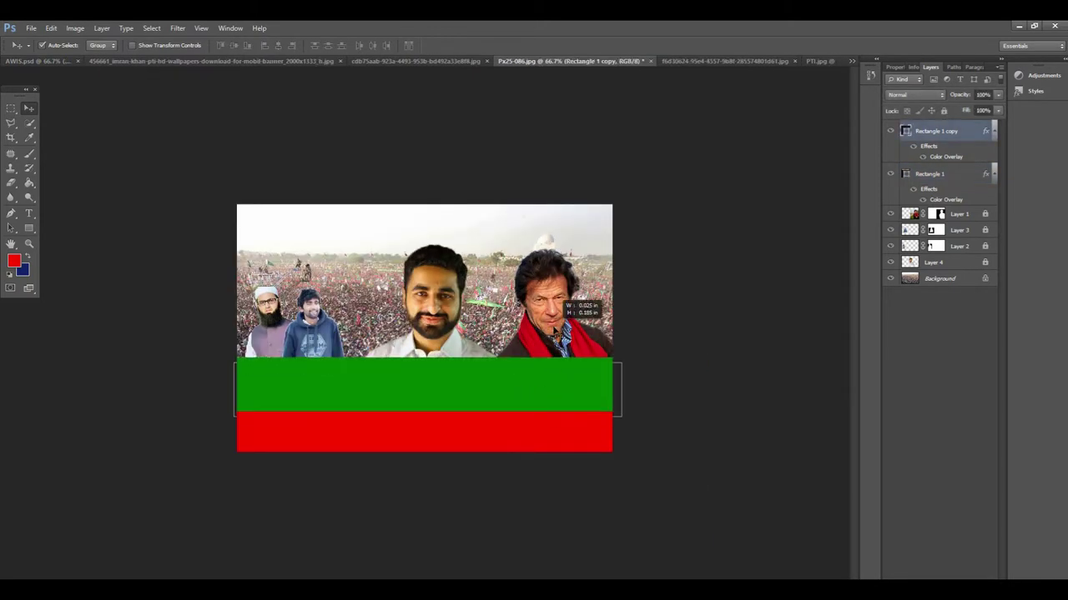
left_click(734, 331)
Unlock the four portrait layers, Layer 1 to Layer 4, and move them together slightly upward above the bands
left_click(955, 215)
left_click(957, 231, "shift")
left_click(959, 246, "shift")
left_click(960, 262, "shift")
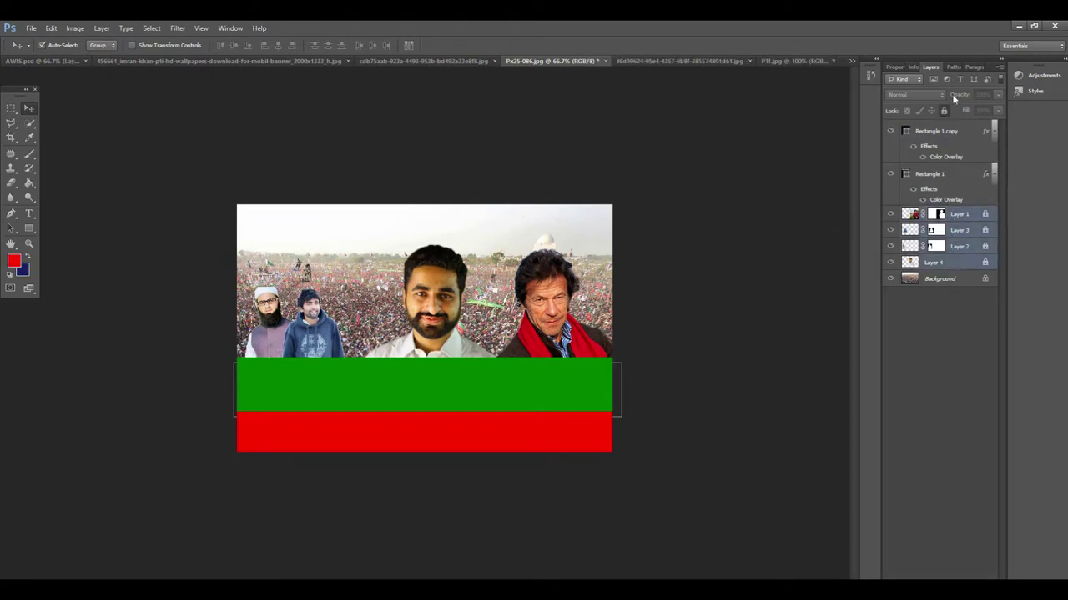
left_click_drag(553, 329, 546, 306)
left_click(684, 370)
key("ctrl+plus")
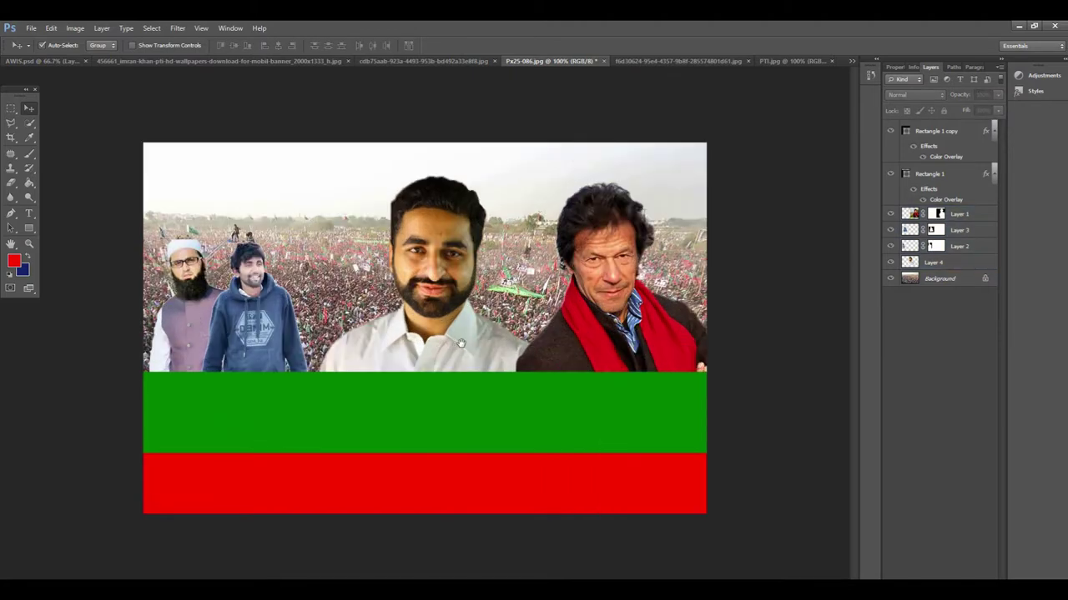
Copy the candidate's name, the position line and the PK - 36 line from AWIS.psd into Px25-086.jpg
scroll(494, 323, "down", 1)
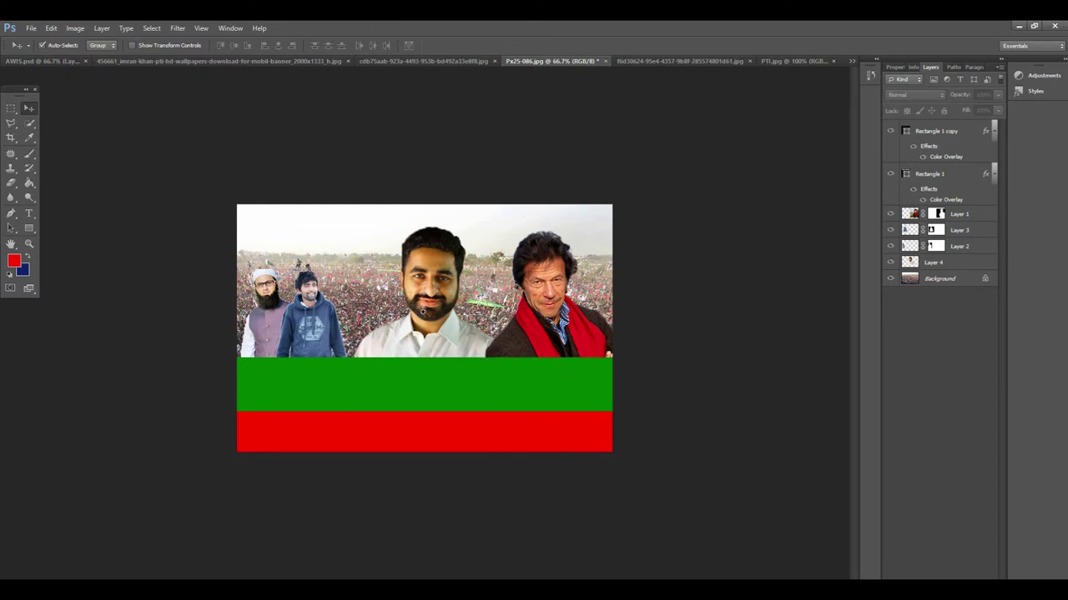
left_click(53, 61)
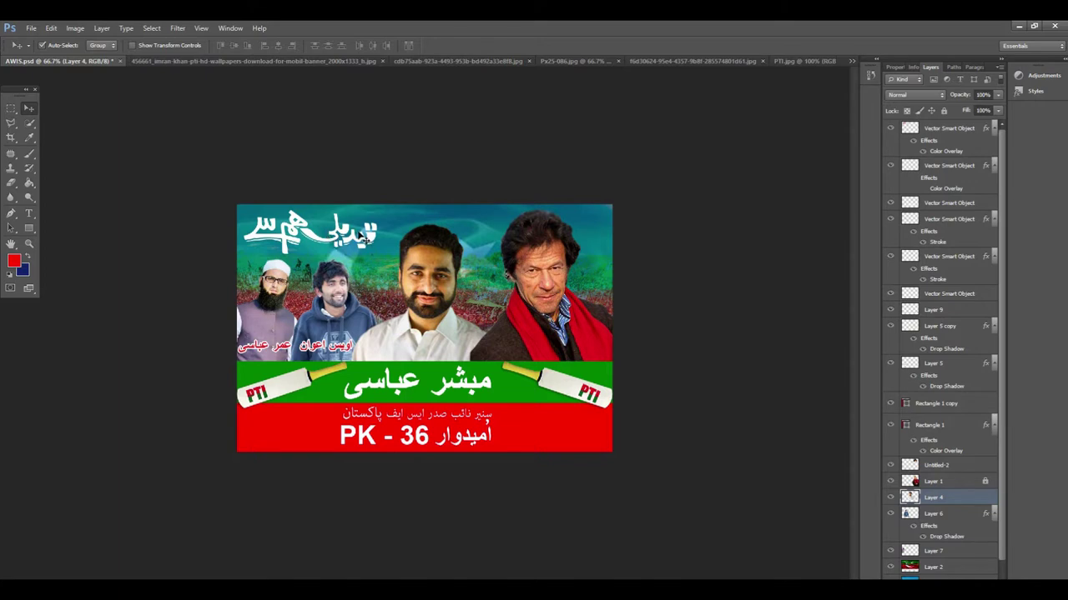
left_click(344, 240)
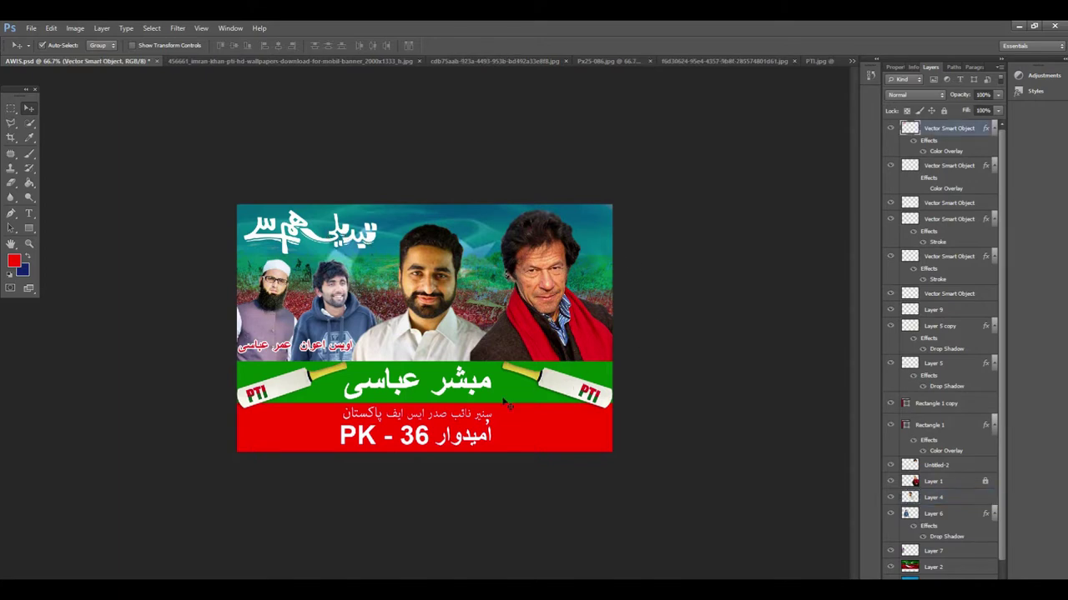
left_click(478, 392)
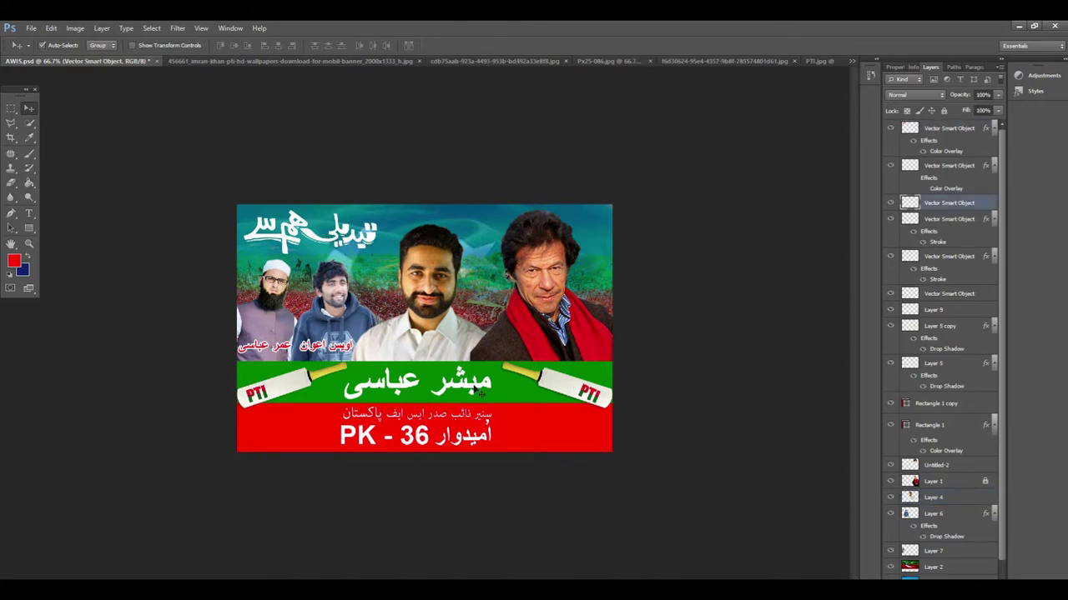
left_click(462, 428, "shift")
left_click(463, 443, "shift")
left_click_drag(463, 444, 700, 193)
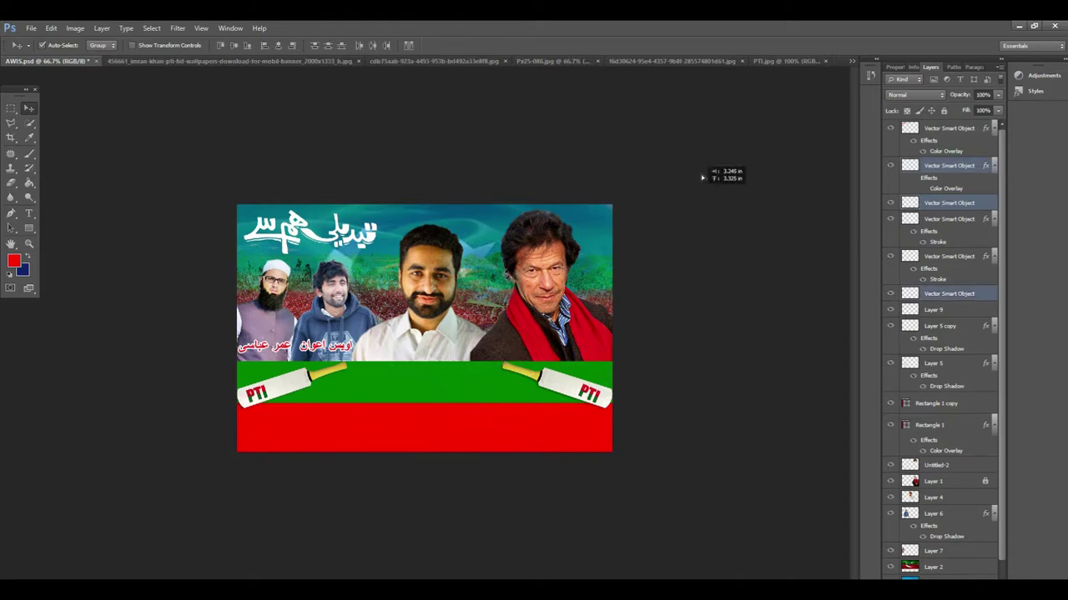
left_click(770, 62)
left_click_drag(707, 64, 447, 423)
key("ctrl+z")
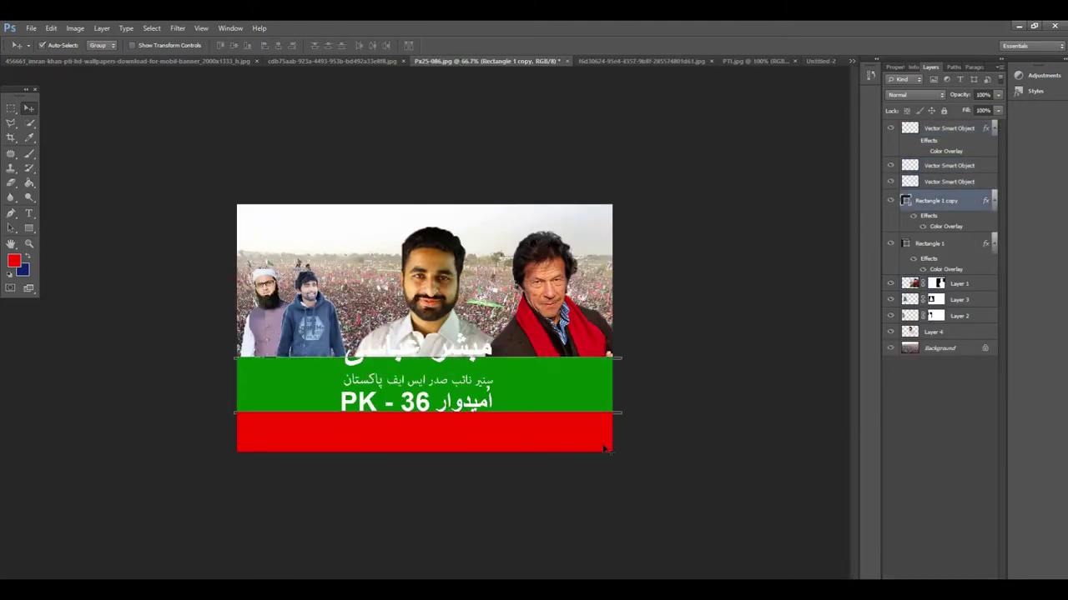
Move the three text lines down so the name sits on the green band and the other two on the red band
key("ctrl+plus")
left_click(488, 411)
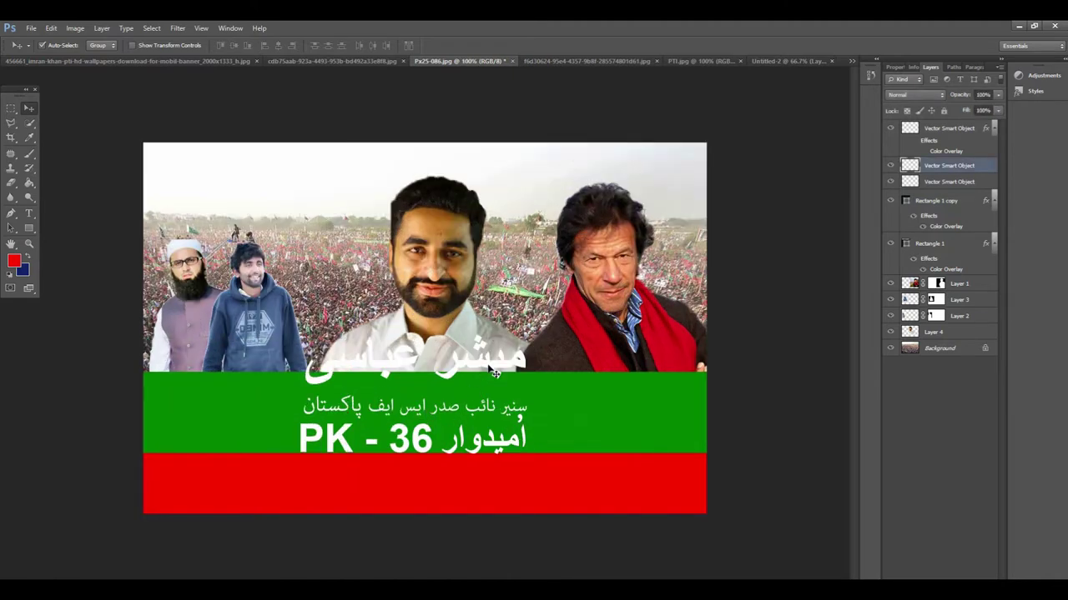
left_click(489, 415, "shift")
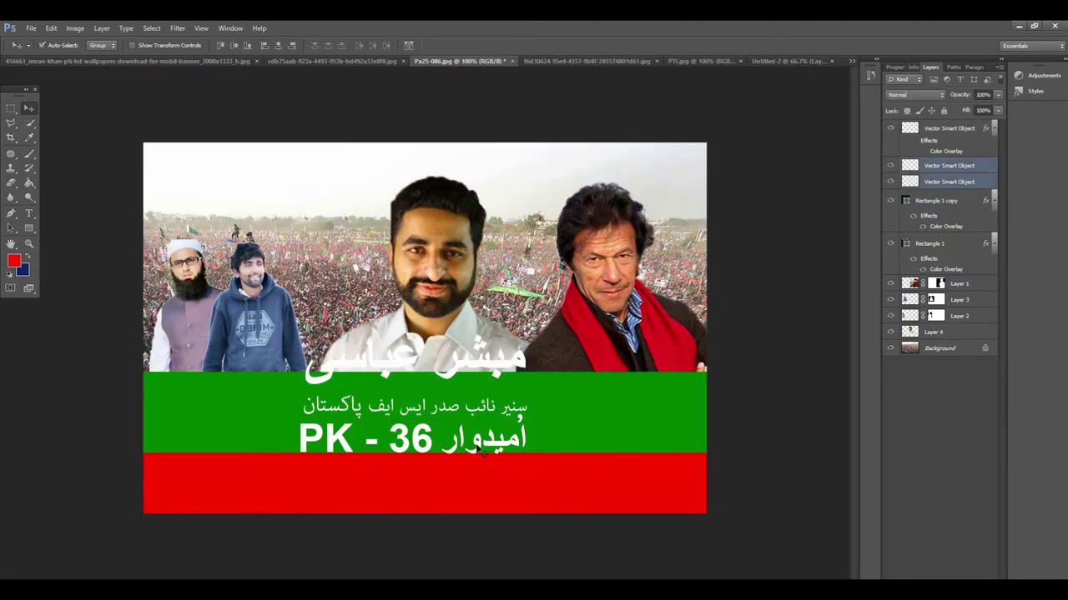
left_click(480, 448, "shift")
left_click_drag(480, 448, 481, 494)
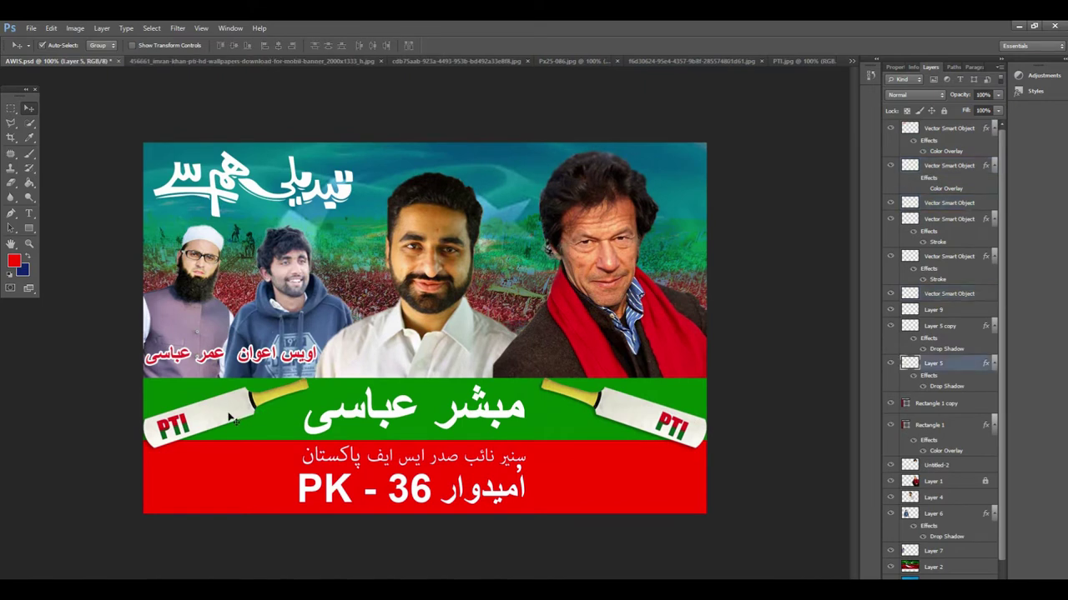
Try to copy the bats from AWIS.psd into Px25-086.jpg
key("alt")
left_click(659, 431, "shift")
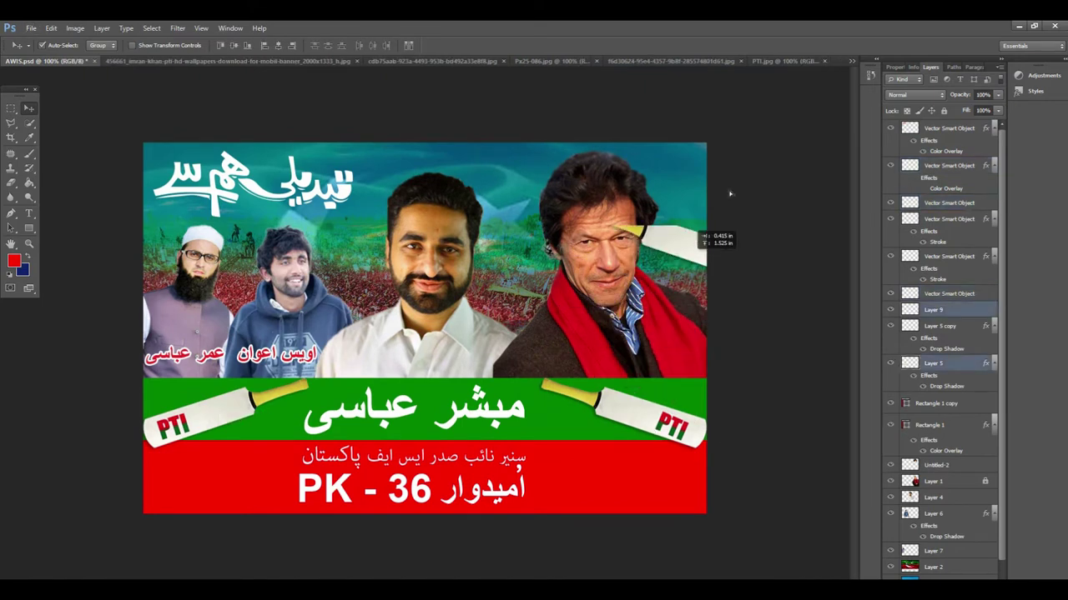
left_click_drag(773, 69, 655, 432)
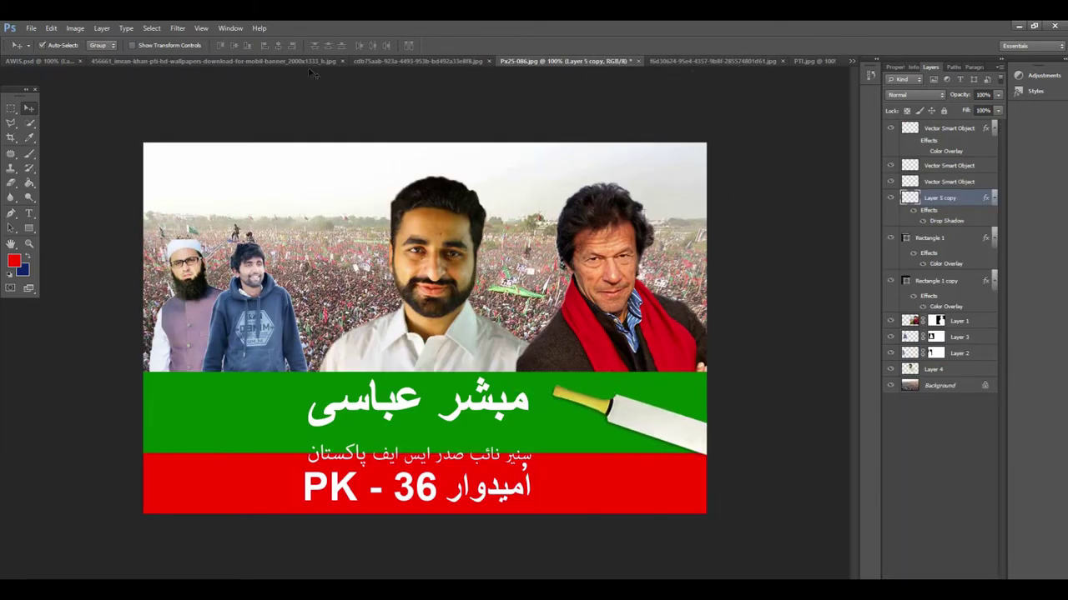
Copy both bats together with their PTI lettering from AWIS.psd onto the bands in Px25-086.jpg
left_click(50, 61)
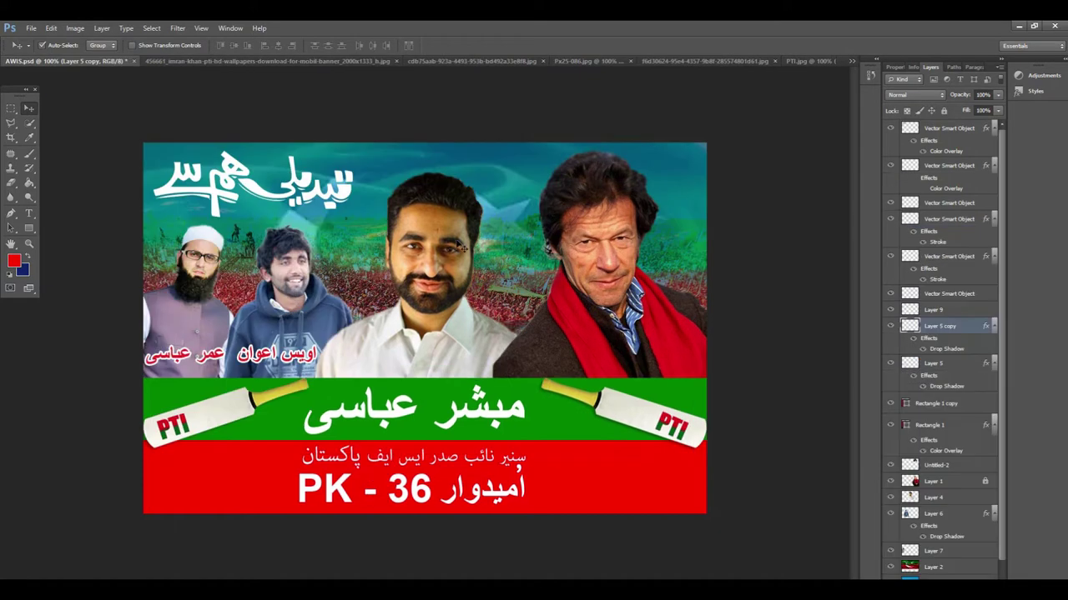
left_click(679, 435)
left_click(647, 424, "shift")
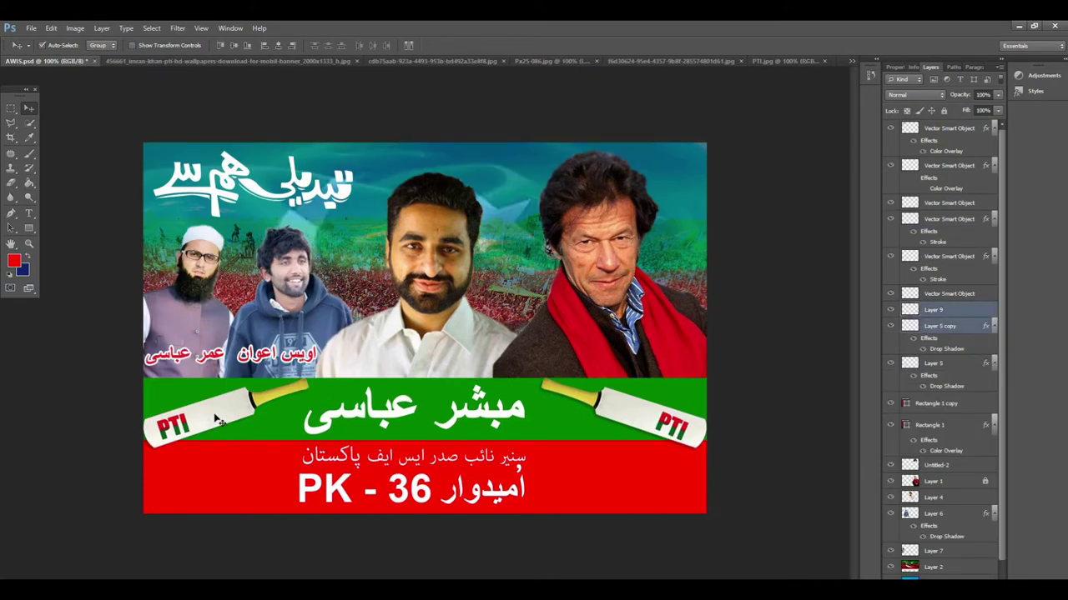
left_click(594, 417)
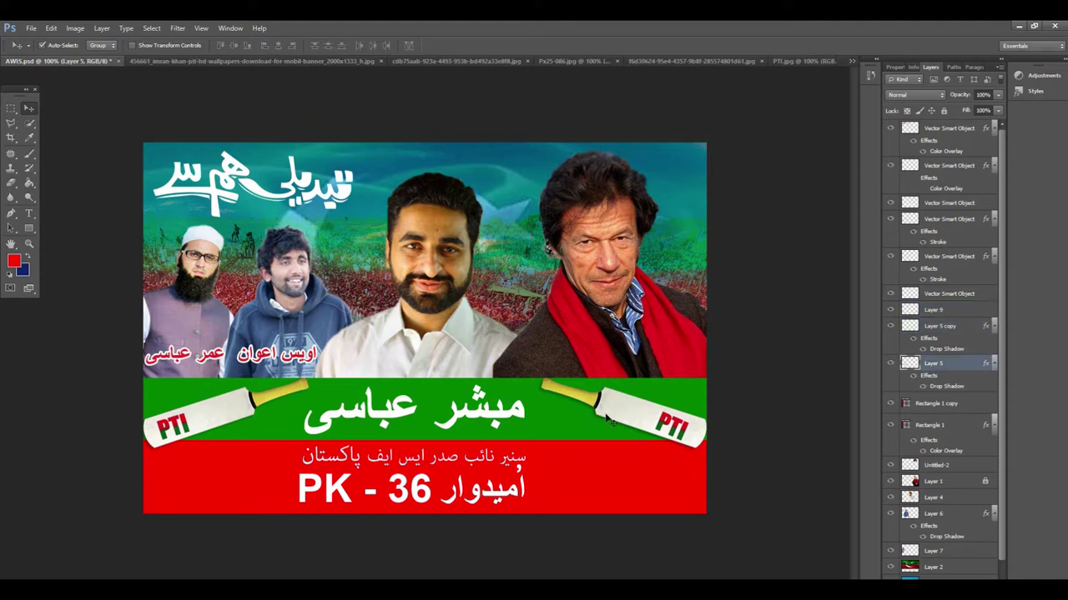
left_click(667, 427)
left_click(609, 408, "shift")
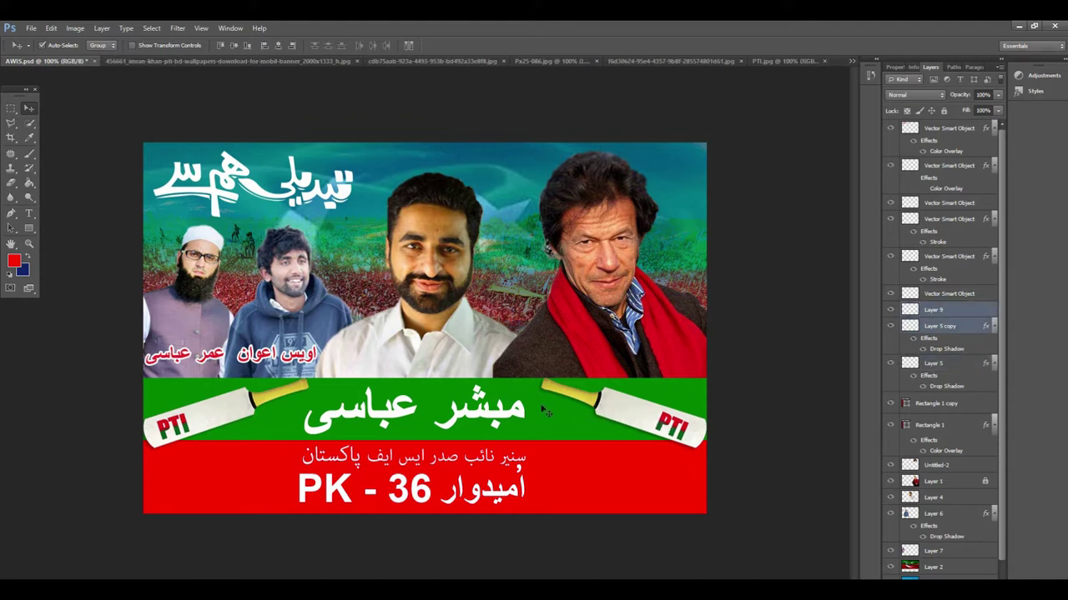
left_click(236, 412, "shift")
left_click_drag(233, 410, 755, 51)
left_click(657, 63)
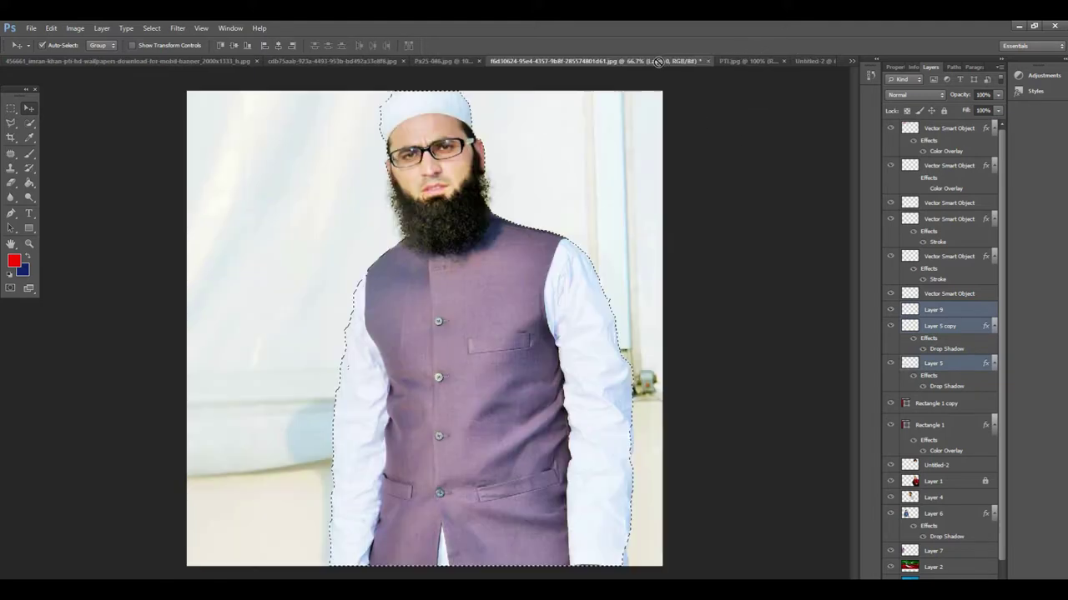
left_click(459, 62)
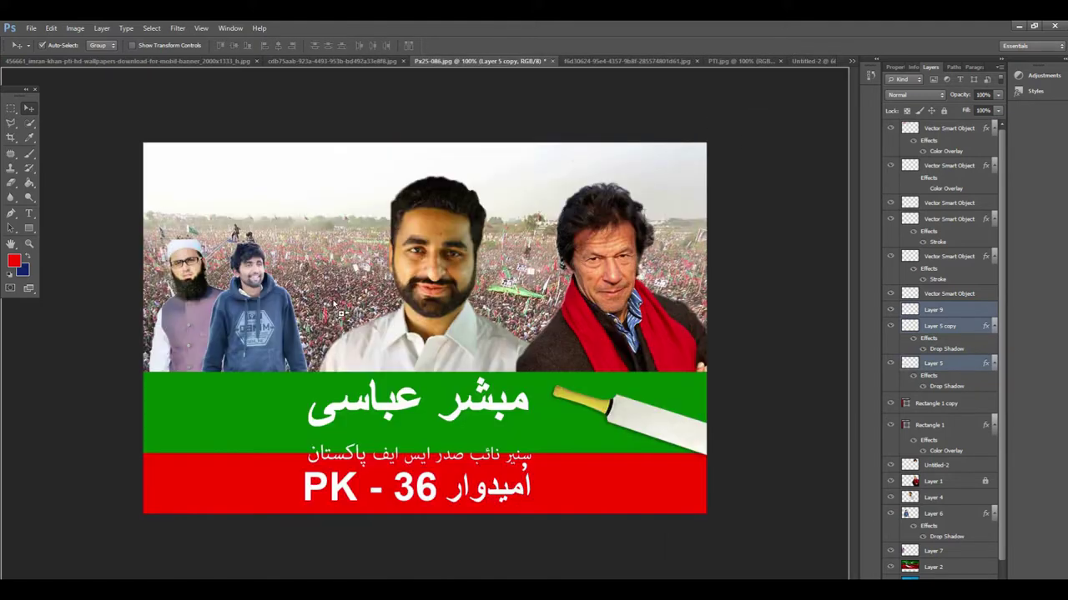
left_click_drag(267, 448, 222, 428)
Delete the surplus bat without lettering and position the two PTI bats at opposite ends of the green band
left_click(701, 431)
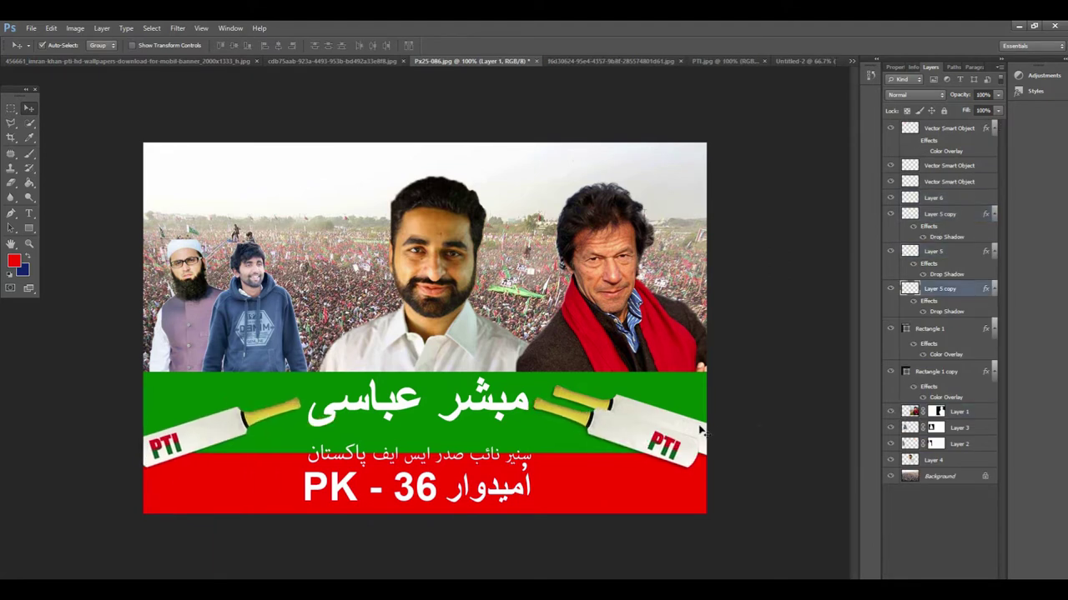
key("Delete")
left_click(661, 448)
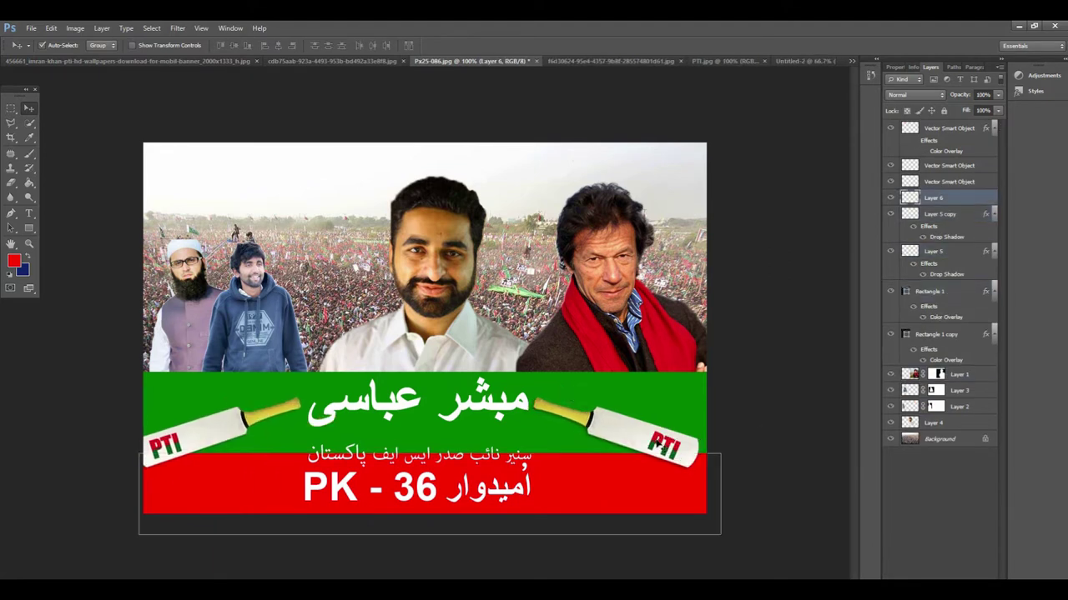
left_click(634, 438, "shift")
left_click_drag(634, 437, 637, 408)
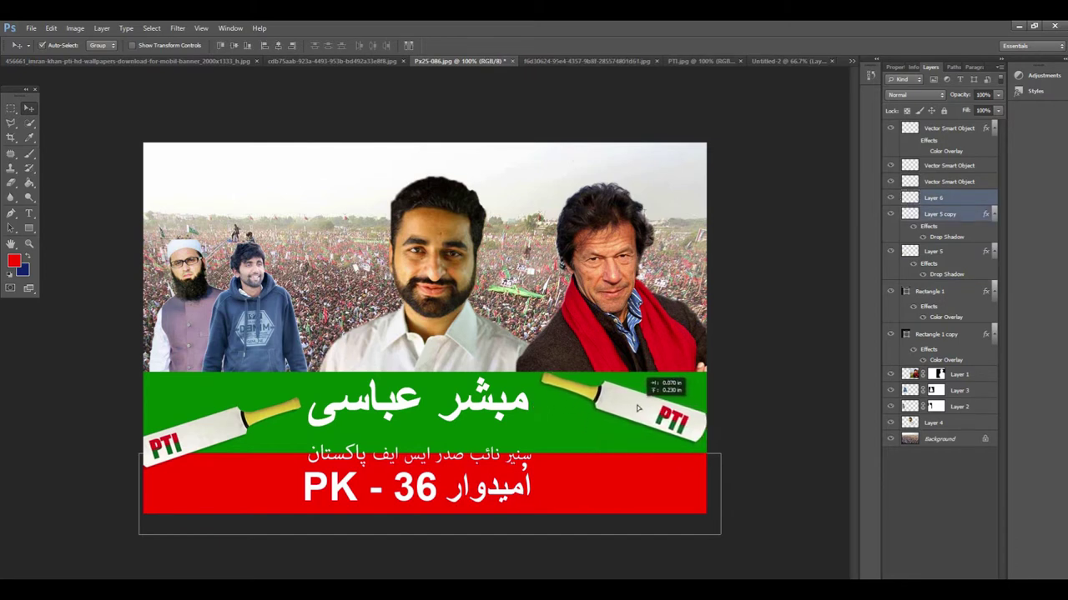
left_click_drag(237, 432, 224, 410)
left_click(763, 494)
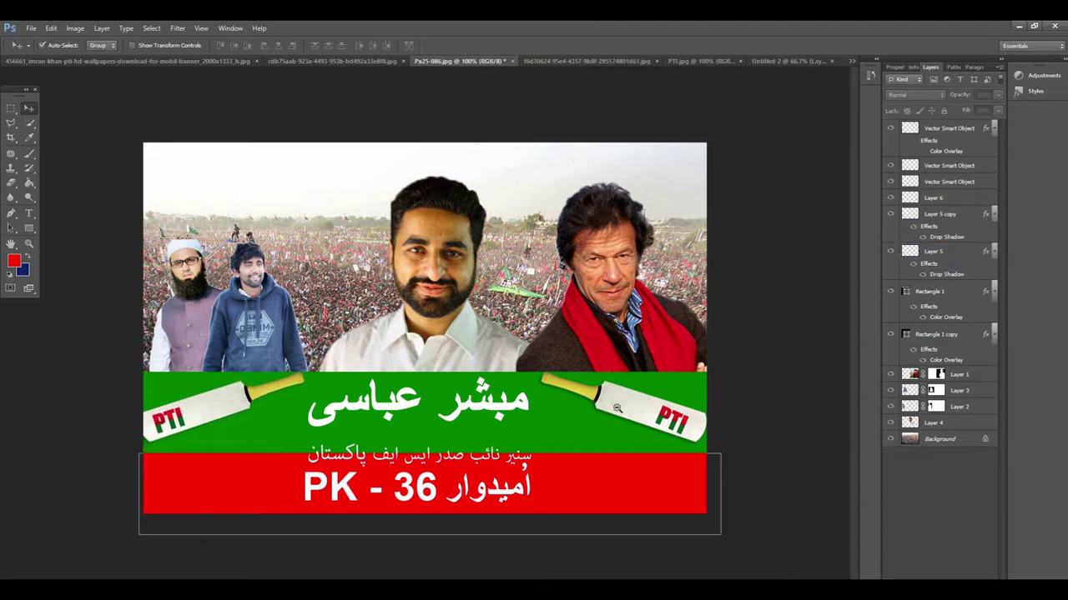
Check the band layout in AWIS.psd and raise the red band in Px25-086.jpg so it reaches just above the position line
key("ctrl+minus")
key("ctrl+plus")
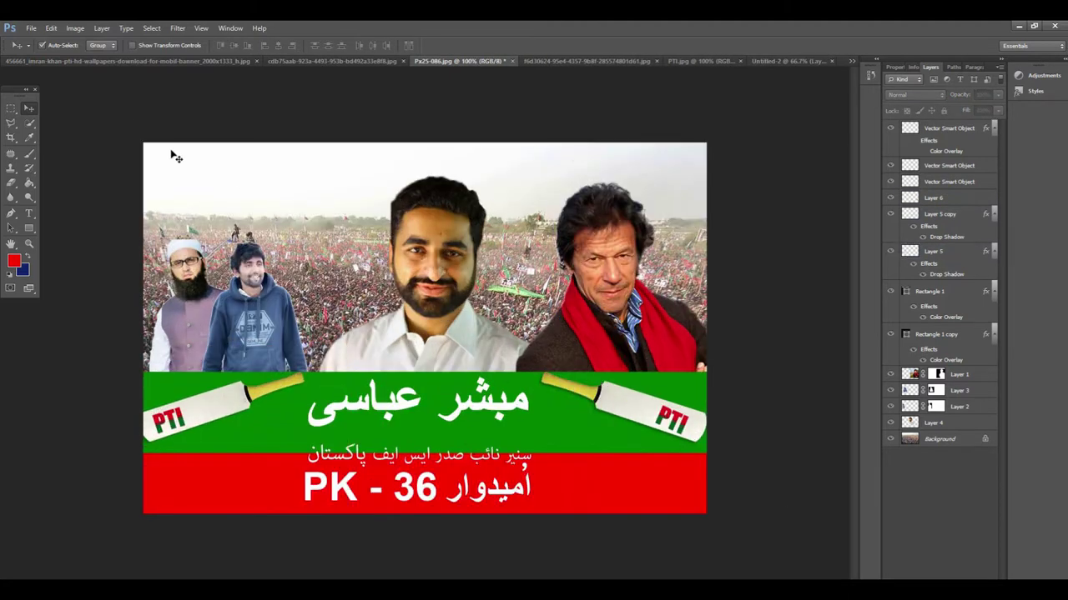
left_click(852, 61)
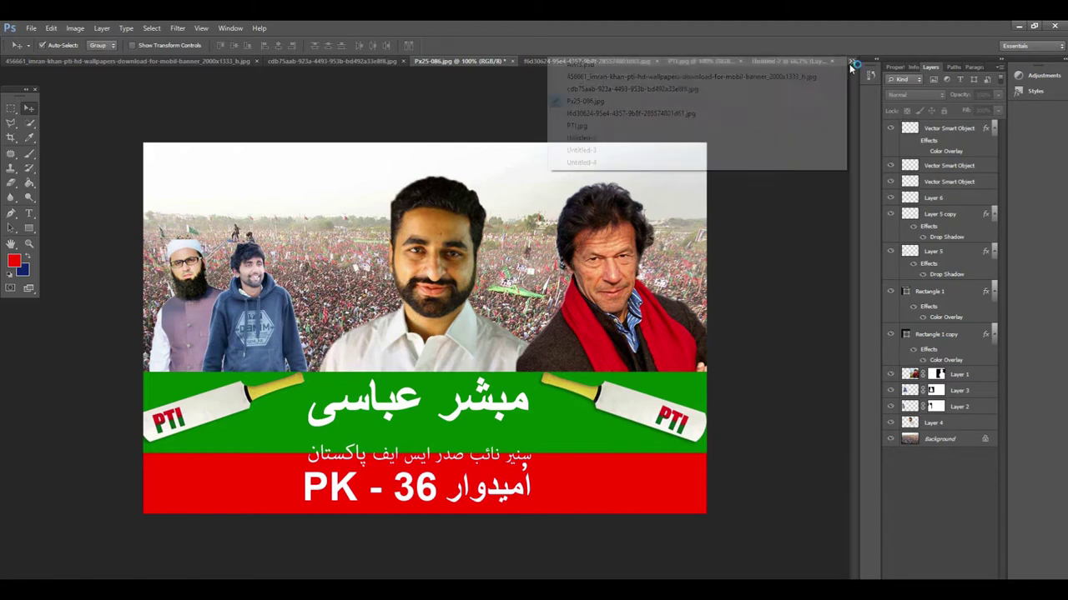
left_click(805, 63)
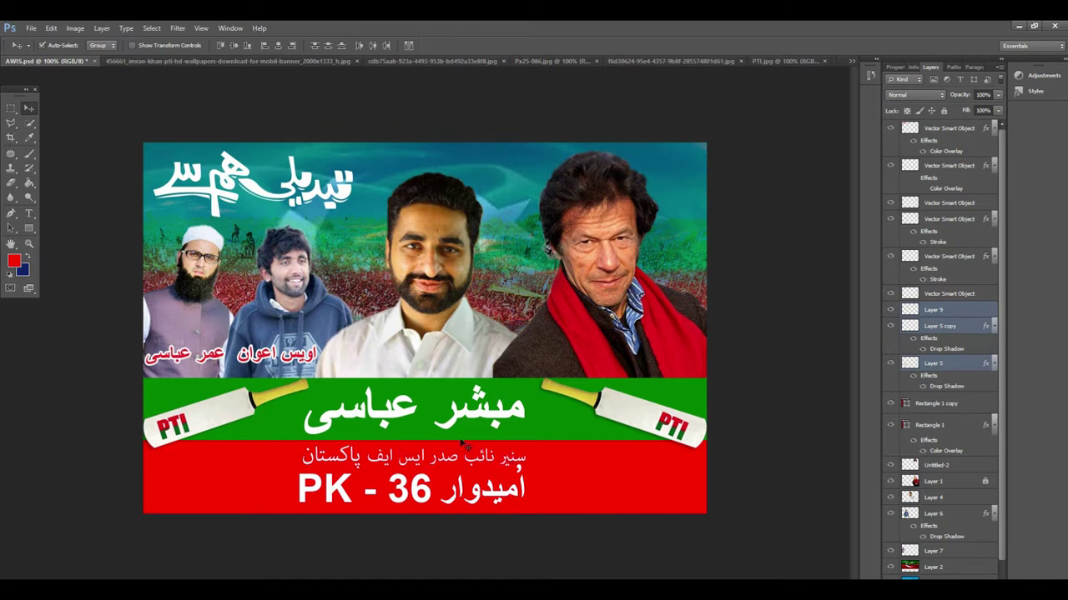
left_click(548, 62)
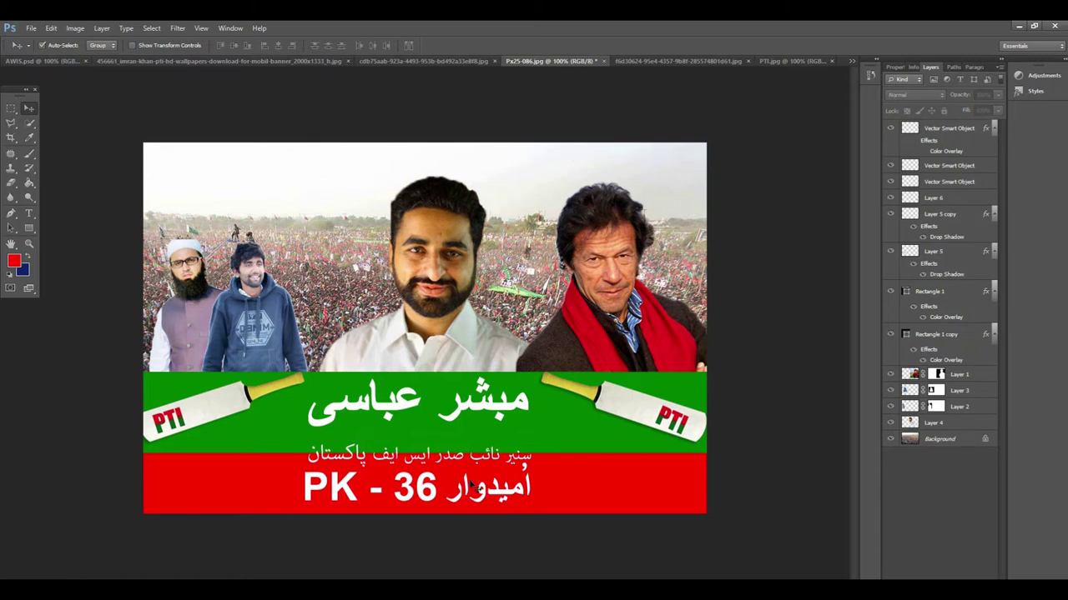
left_click(595, 472)
key("Up")
key("Up")
key("Up")
key("Up")
key("Up")
key("Up")
key("Up")
key("Up")
key("Up")
key("Up")
key("Up")
key("Up")
key("Up")
key("Up")
key("Up")
key("Up")
key("Up")
key("Up")
key("Up")
key("Up")
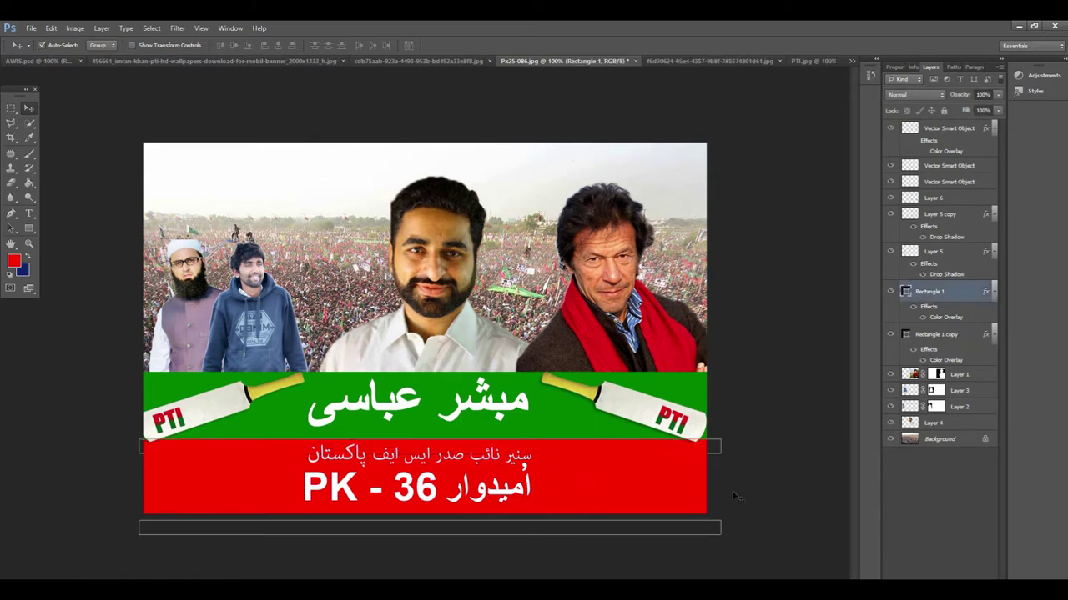
key("Up")
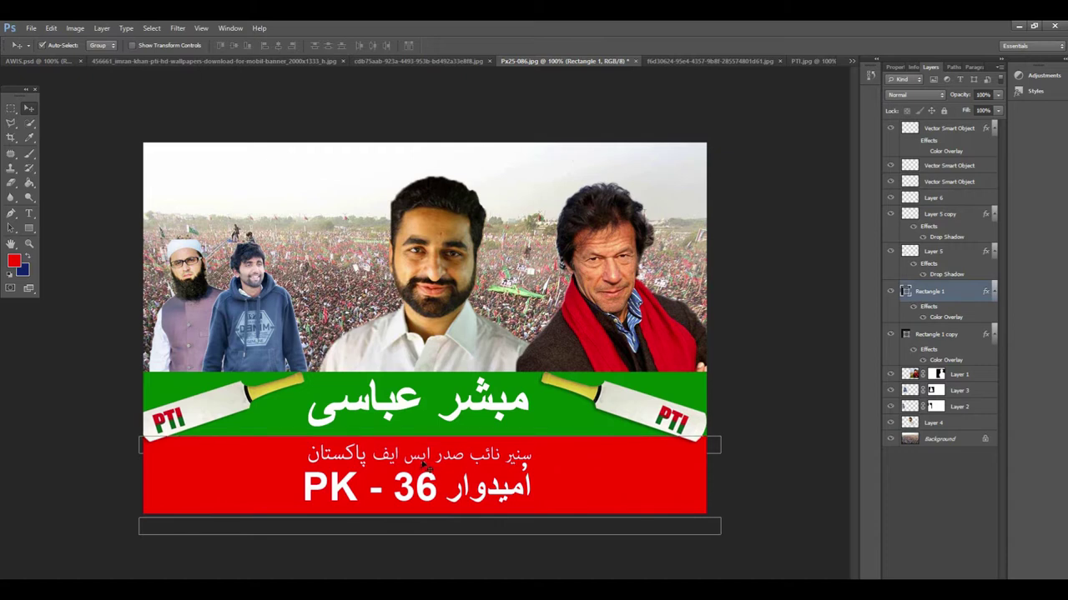
left_click(756, 529)
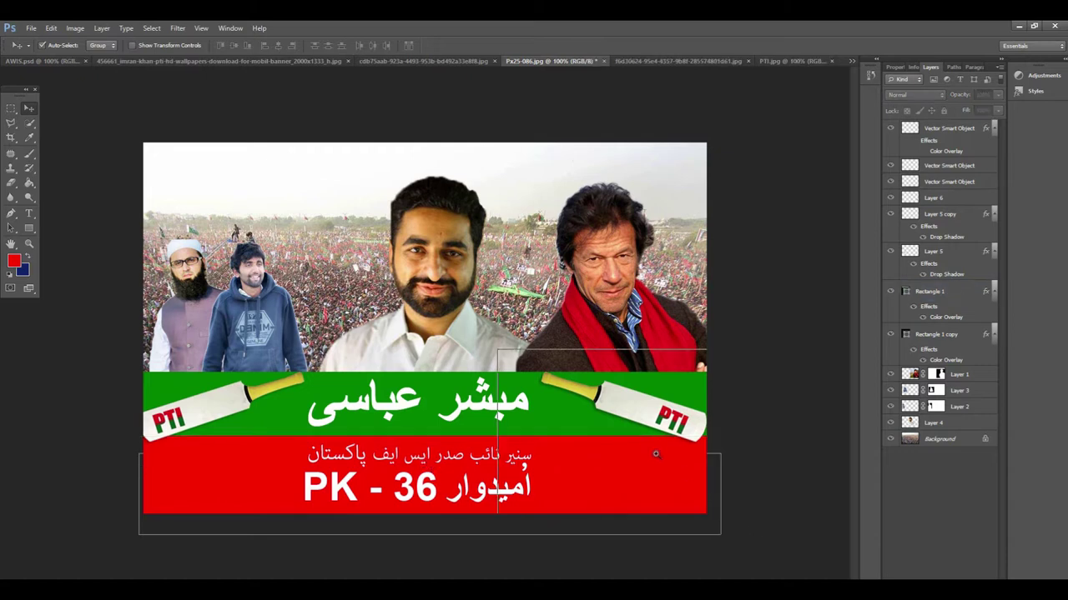
Examine the bat beside the red-scarfed man and review its drop shadow settings
scroll(654, 439, "up", 2)
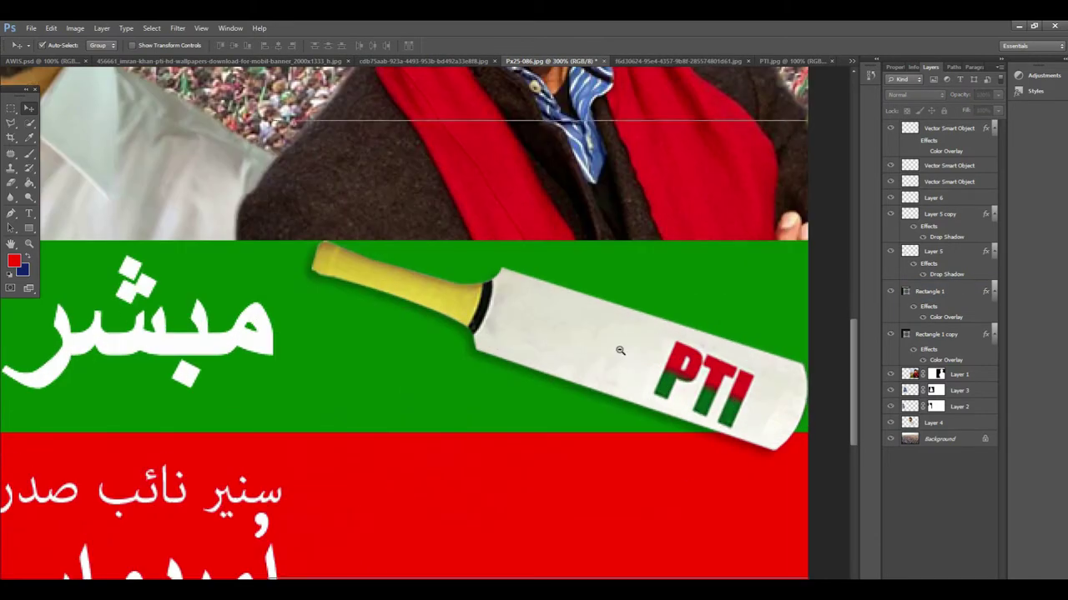
scroll(620, 351, "down", 1)
scroll(652, 347, "up", 1)
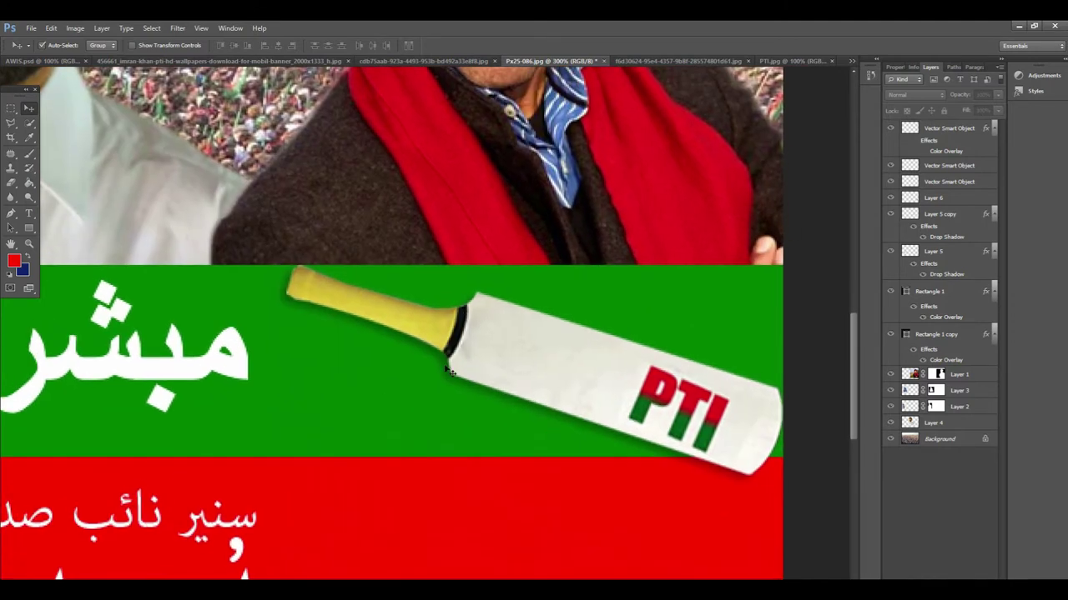
scroll(627, 392, "down", 2)
scroll(581, 406, "down", 1)
scroll(597, 397, "up", 1)
left_click(632, 409)
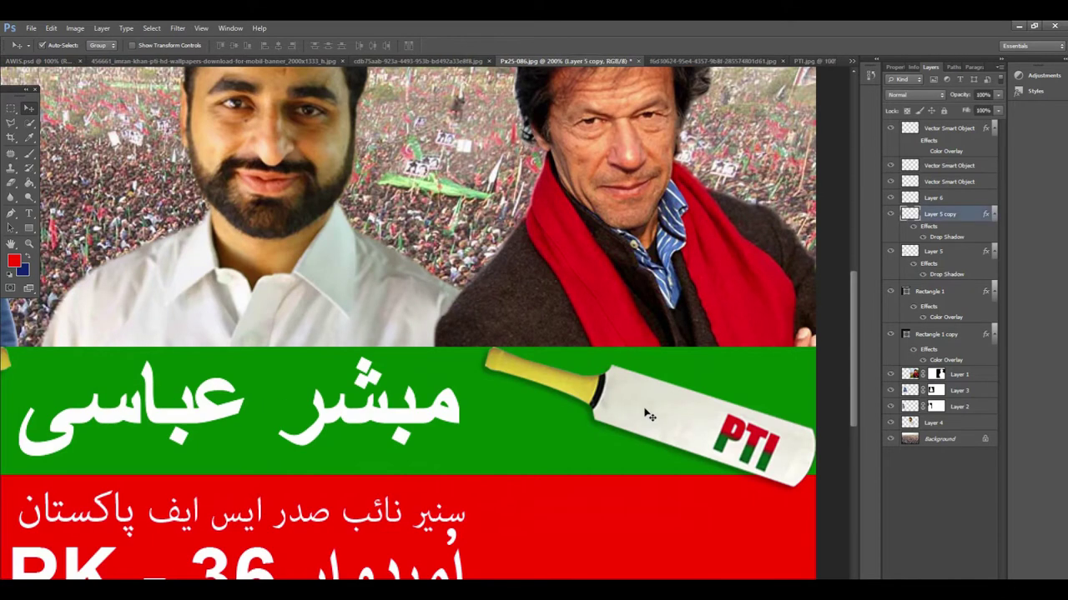
left_click(911, 587)
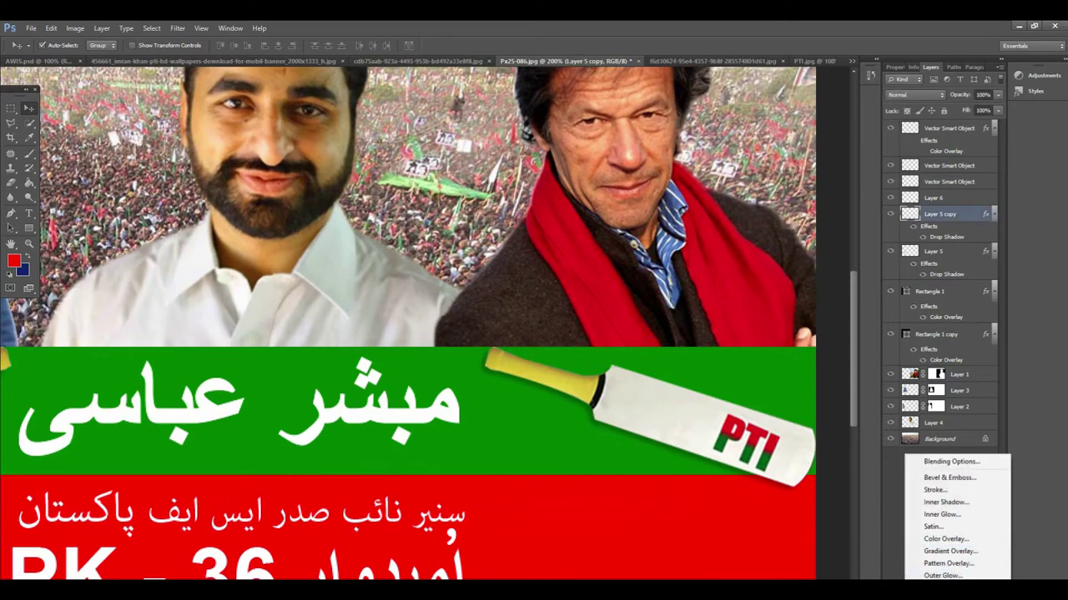
left_click(942, 588)
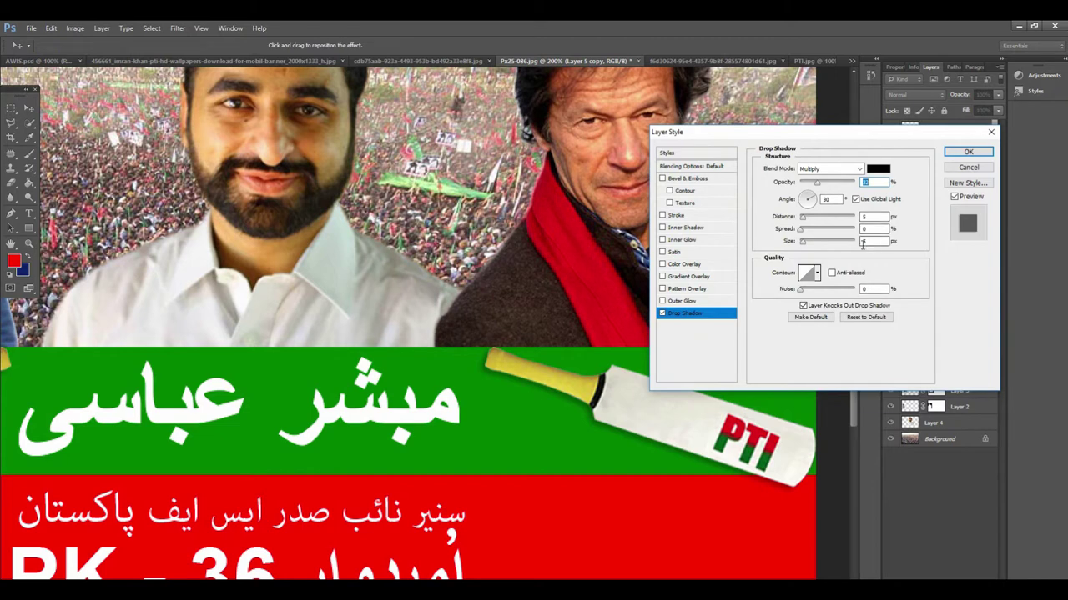
left_click(965, 167)
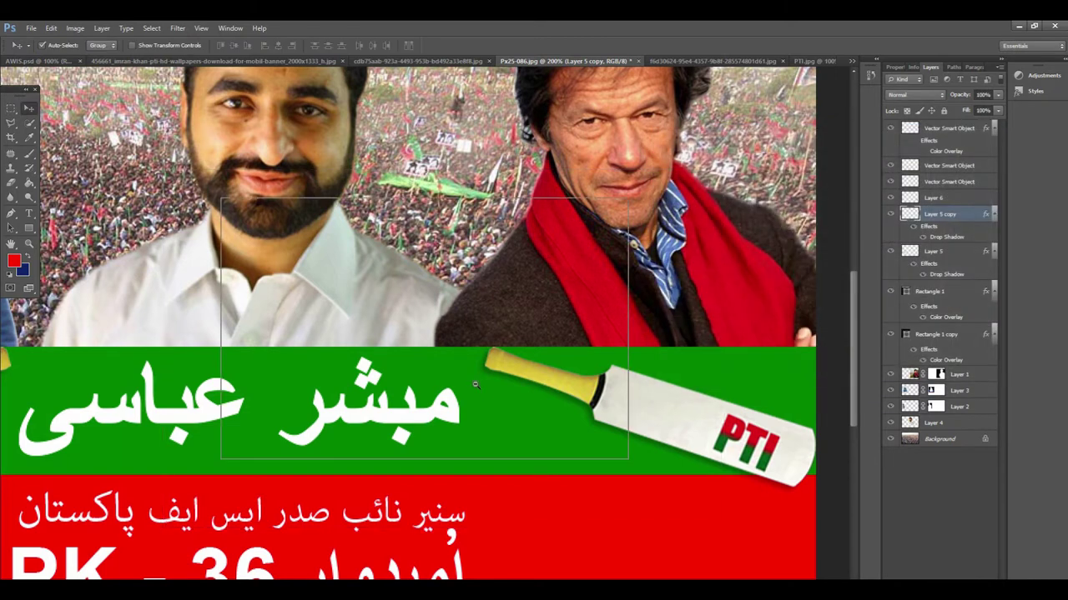
Examine the overall poster and inspect the bearded man's cap against the crowd background
key("ctrl+minus")
key("ctrl+minus")
key("ctrl+plus")
key("ctrl+plus")
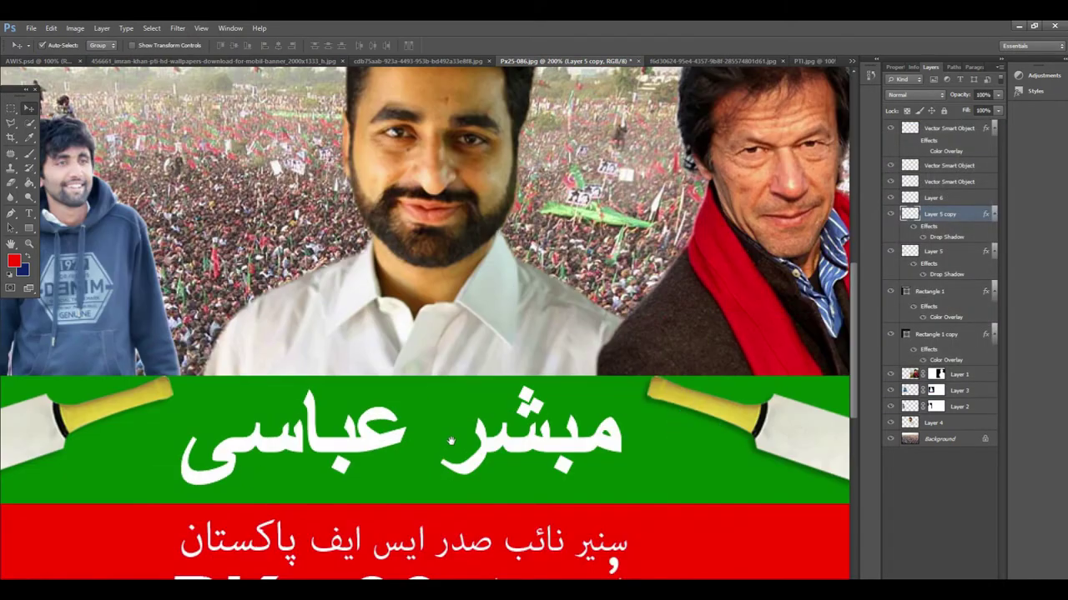
key("ctrl+minus")
key("ctrl+minus")
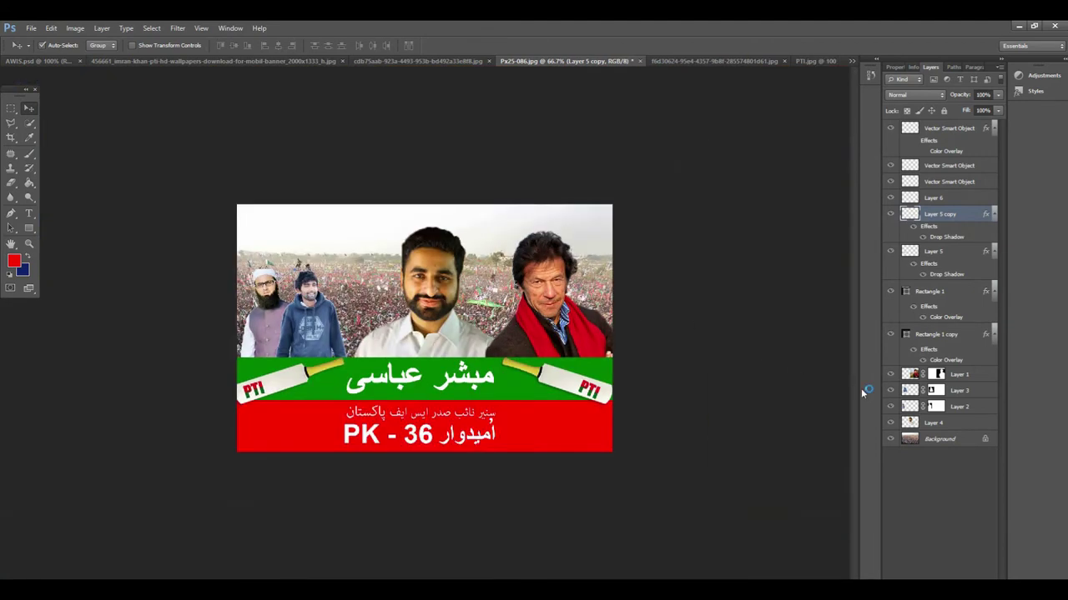
left_click(232, 271, "ctrl")
left_click(232, 271, "ctrl")
left_click(128, 203, "ctrl")
left_click_drag(128, 203, 340, 371)
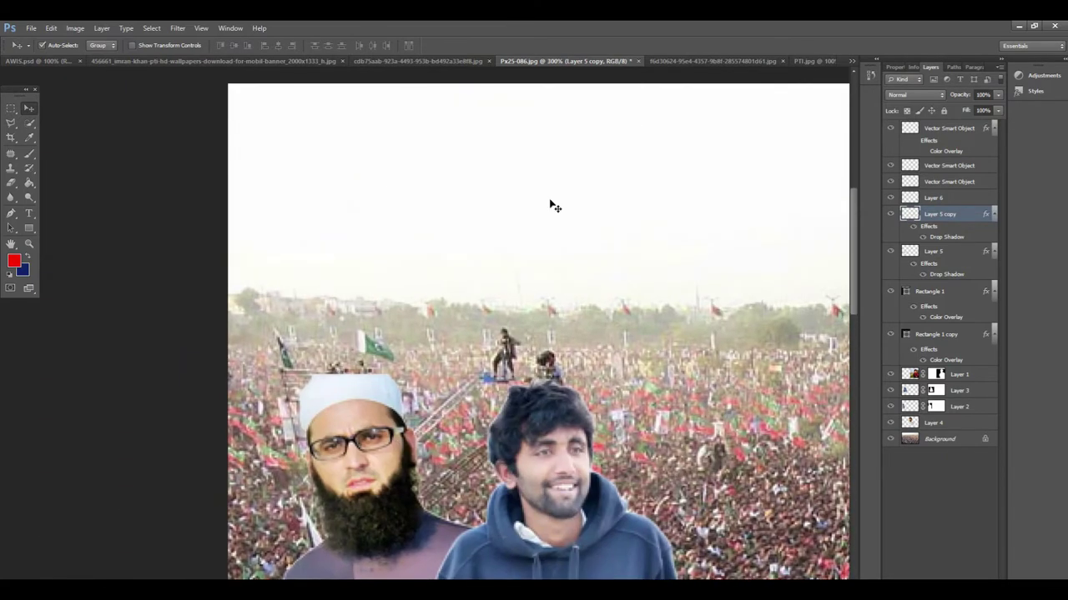
scroll(350, 386, "up", 1)
scroll(380, 394, "up", 1)
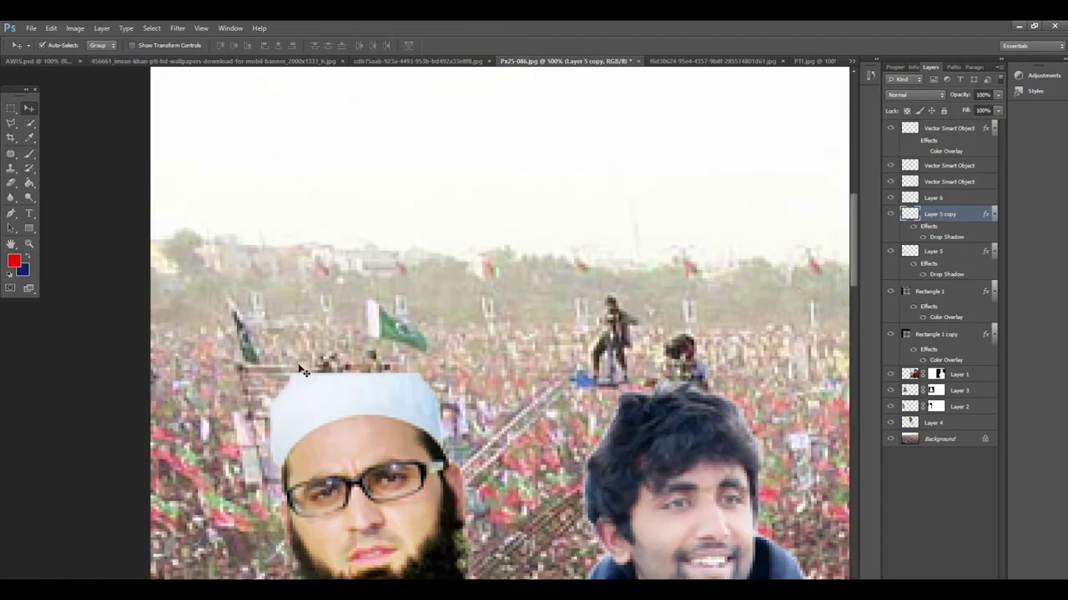
scroll(379, 370, "up", 1)
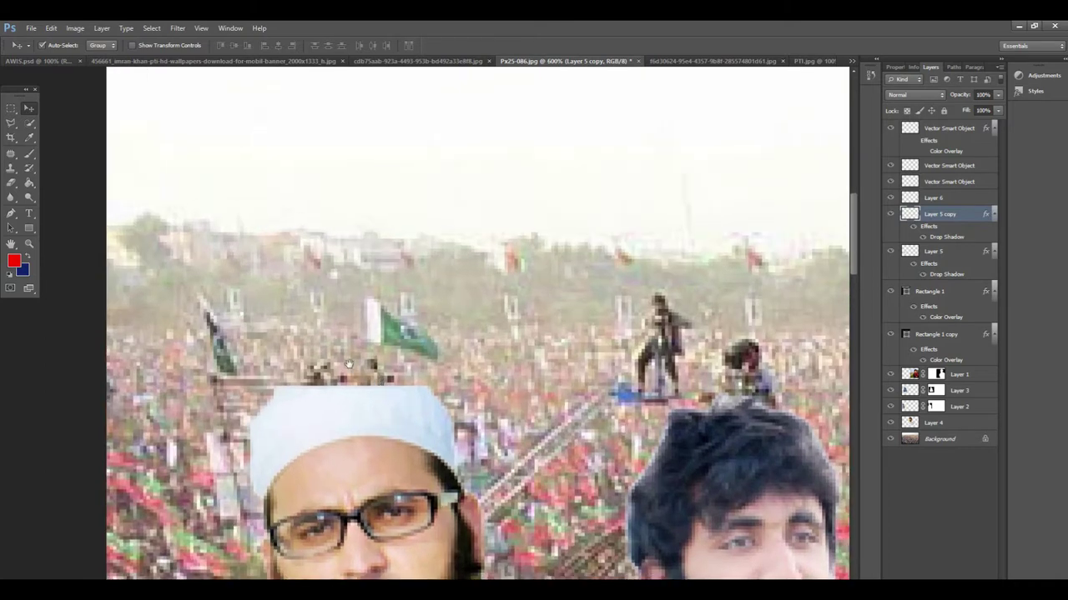
left_click(12, 168)
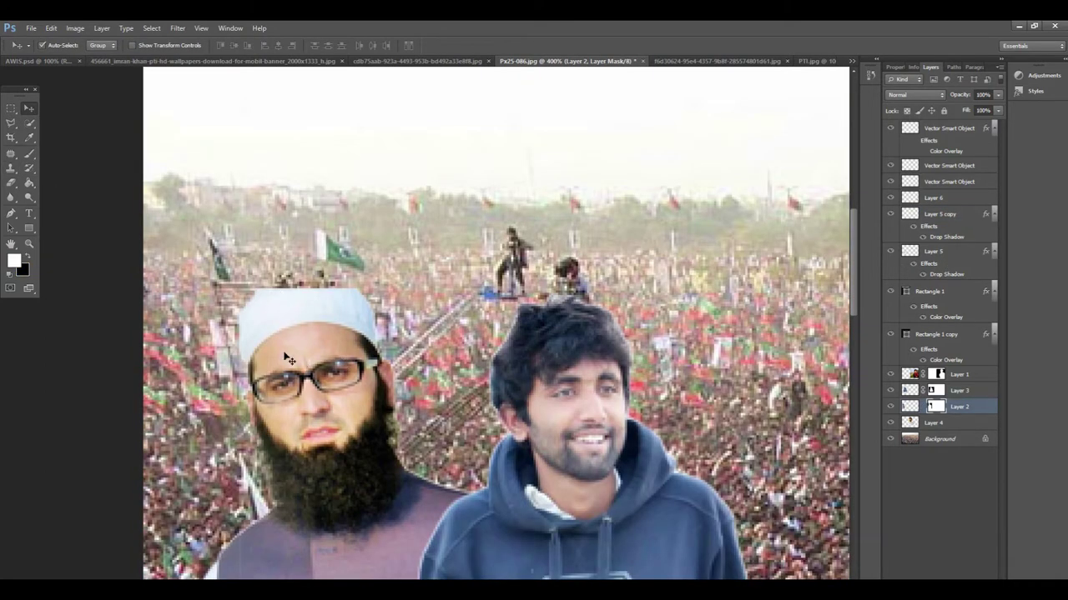
Switch to the bearded man's source photo and clear the selection around him
left_click(421, 61)
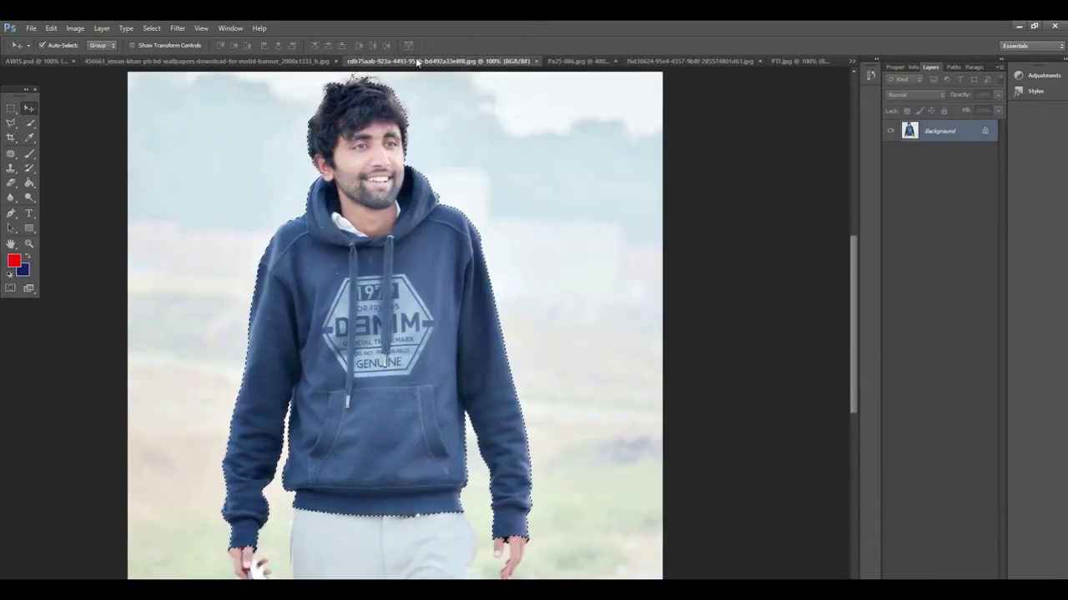
left_click(672, 61)
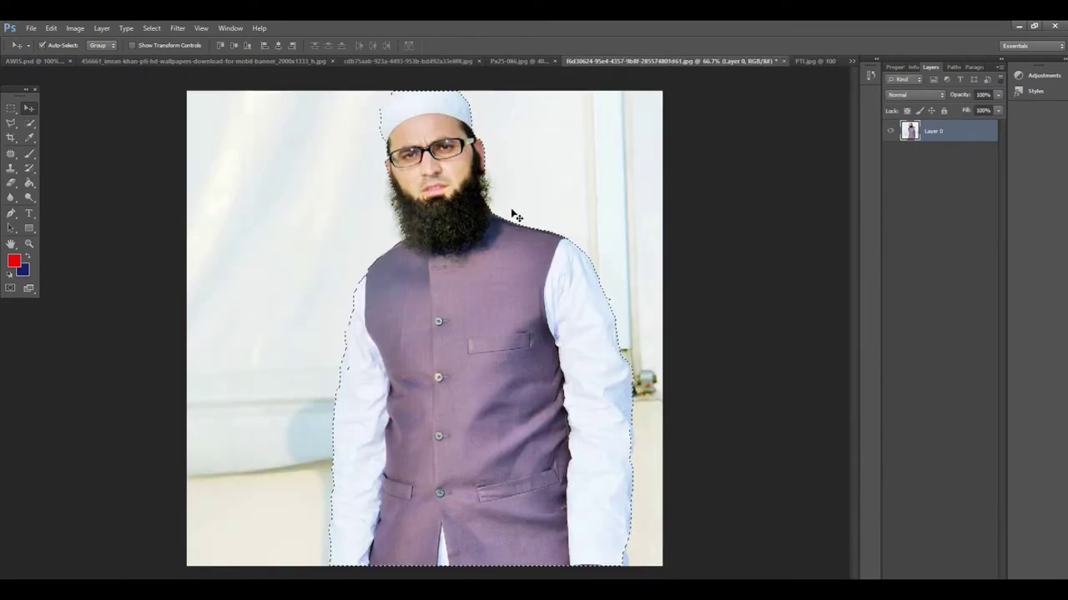
key("ctrl+d")
left_click(467, 146, "ctrl")
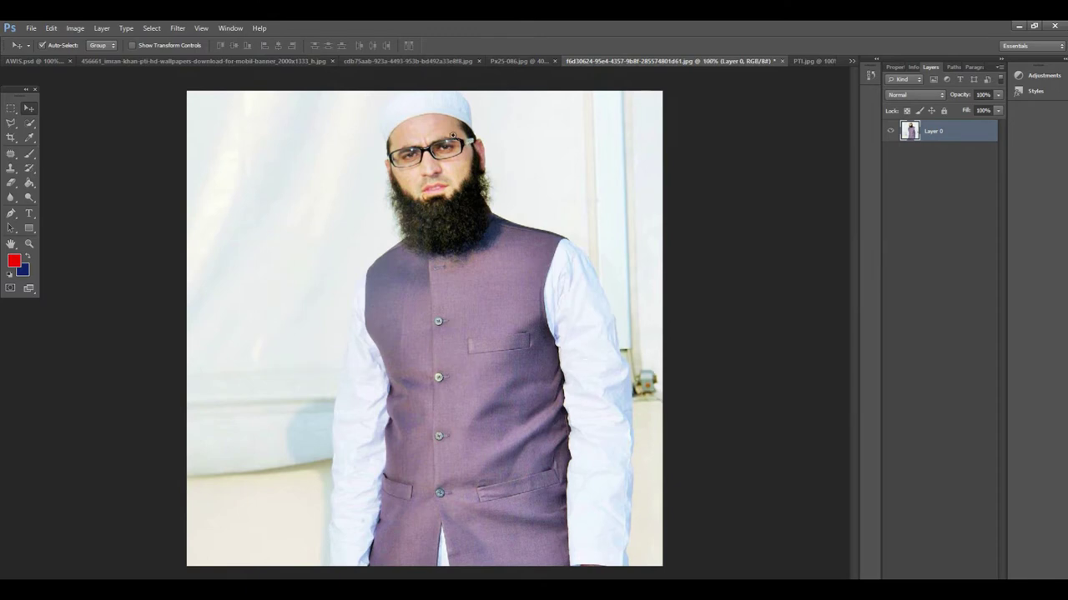
left_click(429, 125, "ctrl")
left_click(407, 251, "ctrl")
left_click_drag(422, 286, 462, 293)
Trace the white cap with the Pen tool, passing above the photo's edge, and convert the path to a selection
left_click(10, 213)
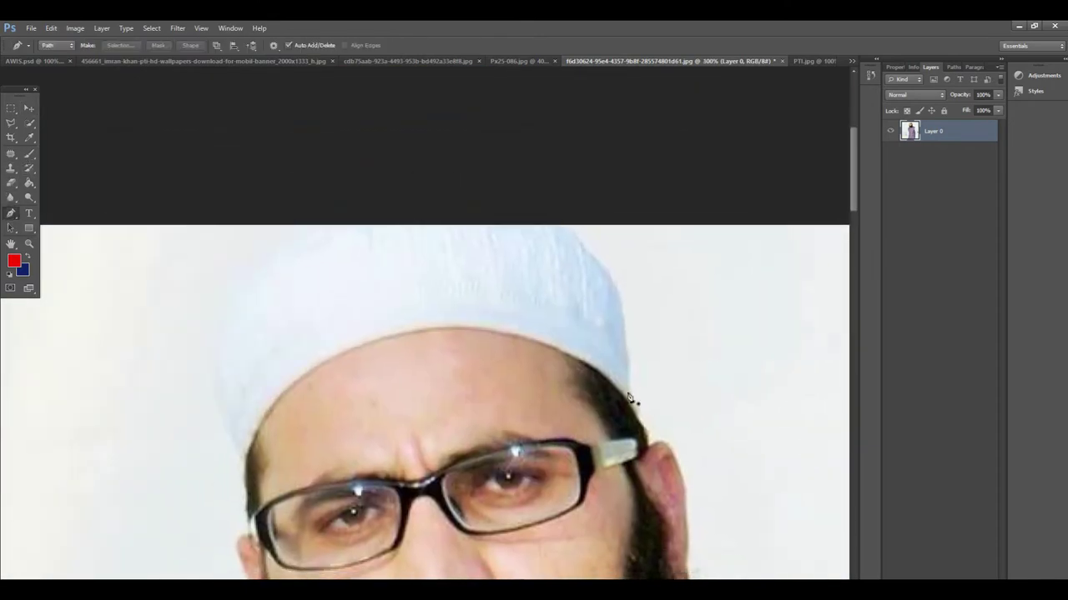
left_click(633, 404)
left_click_drag(365, 344, 547, 292)
left_click(247, 461)
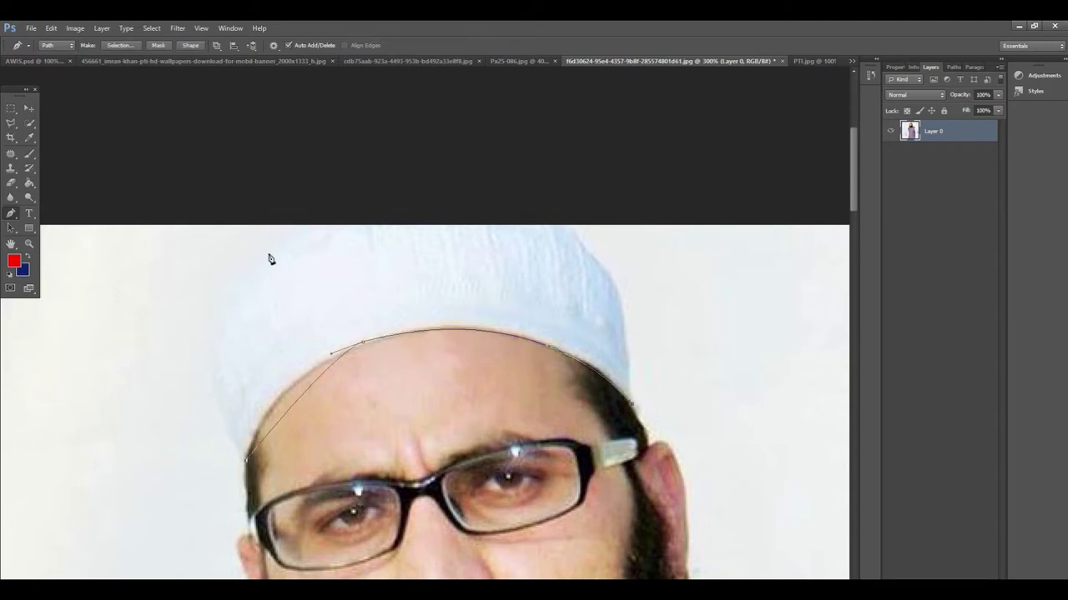
left_click_drag(288, 224, 134, 338)
left_click(567, 206)
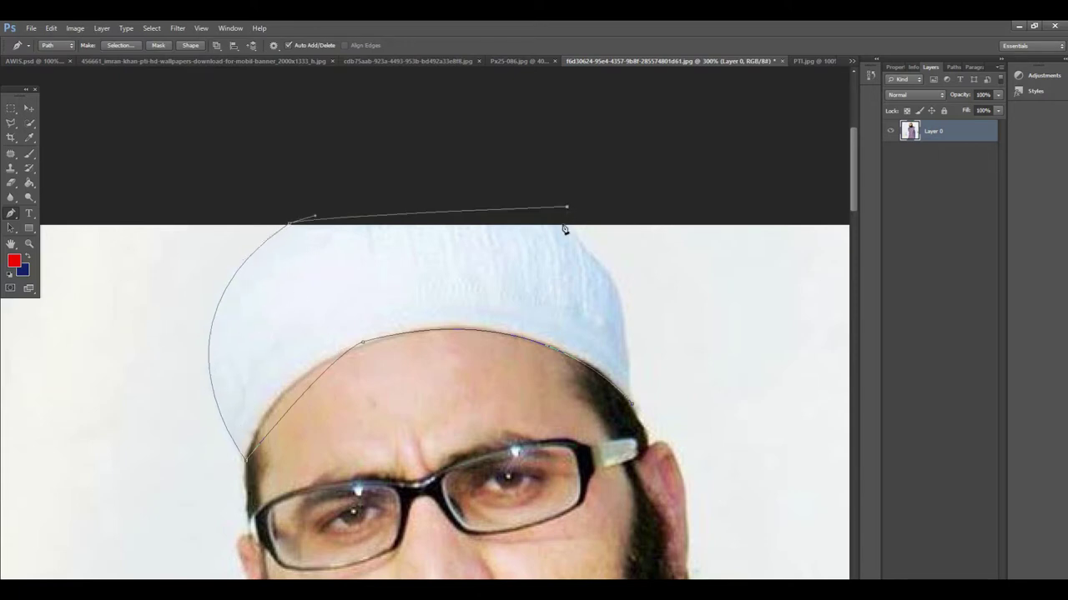
left_click(573, 230)
left_click(612, 276)
left_click_drag(633, 411, 630, 433)
key("ctrl+Return")
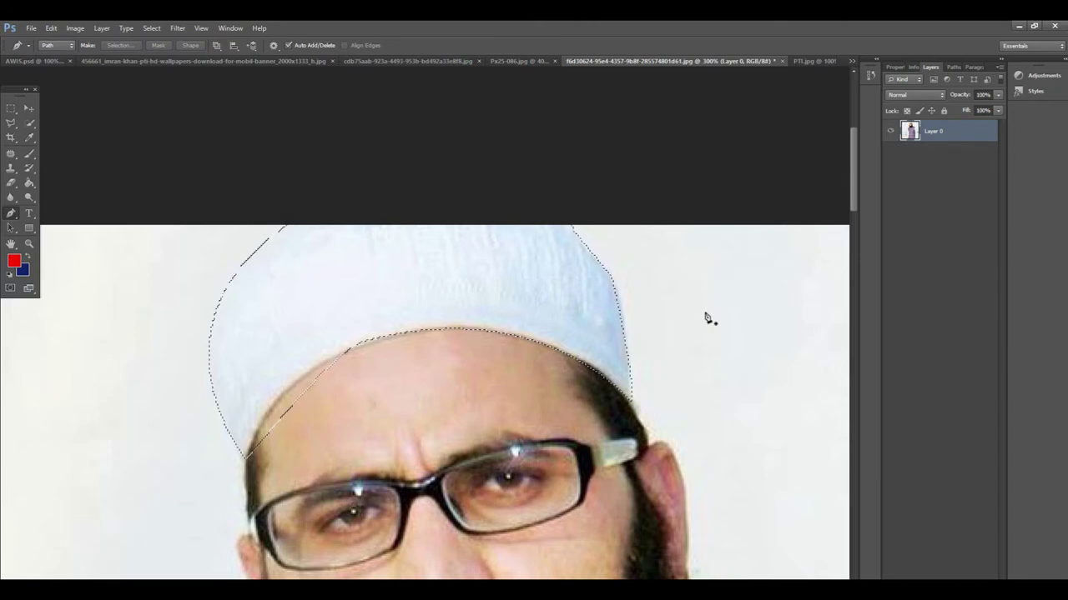
Copy the selected cap into Px25-086.jpg, scale it to about 23%, and place it over the bearded man's head
key("ctrl+j")
left_click(30, 108)
left_click_drag(421, 269, 319, 344)
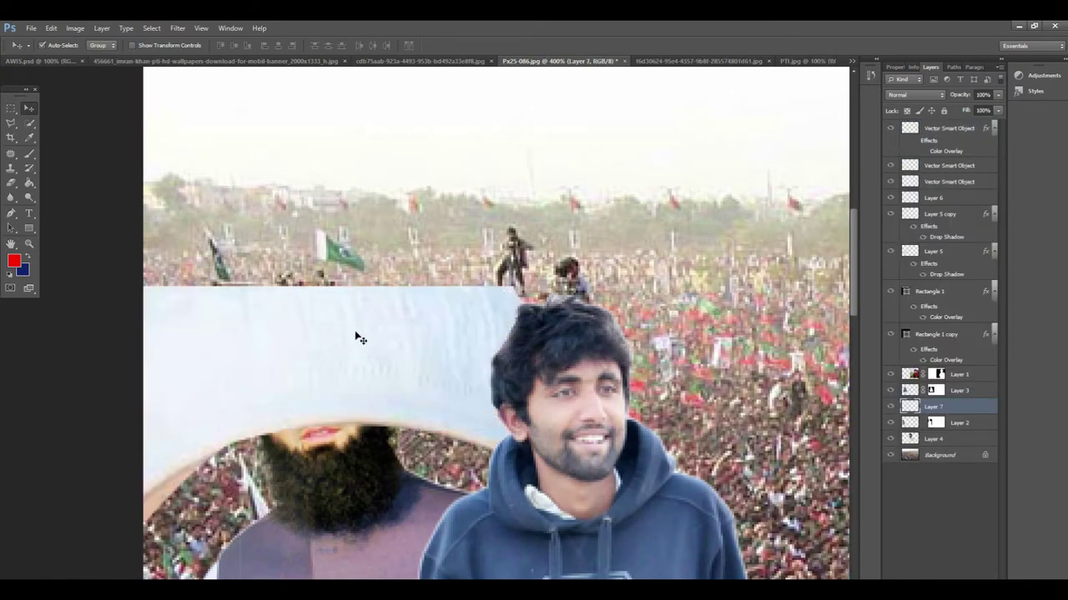
key("ctrl+t")
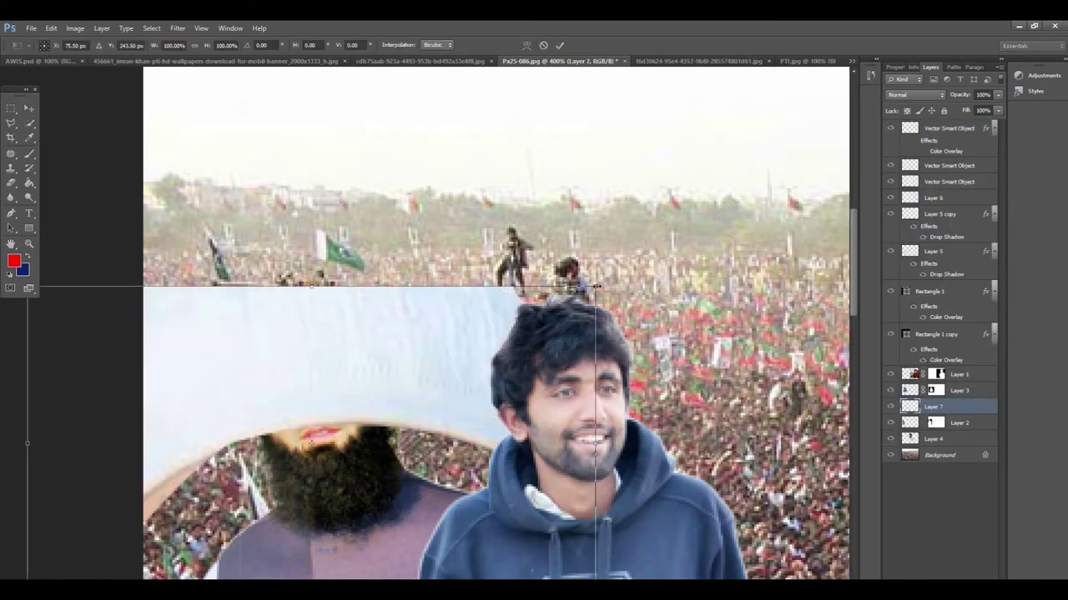
left_click_drag(594, 287, 331, 318)
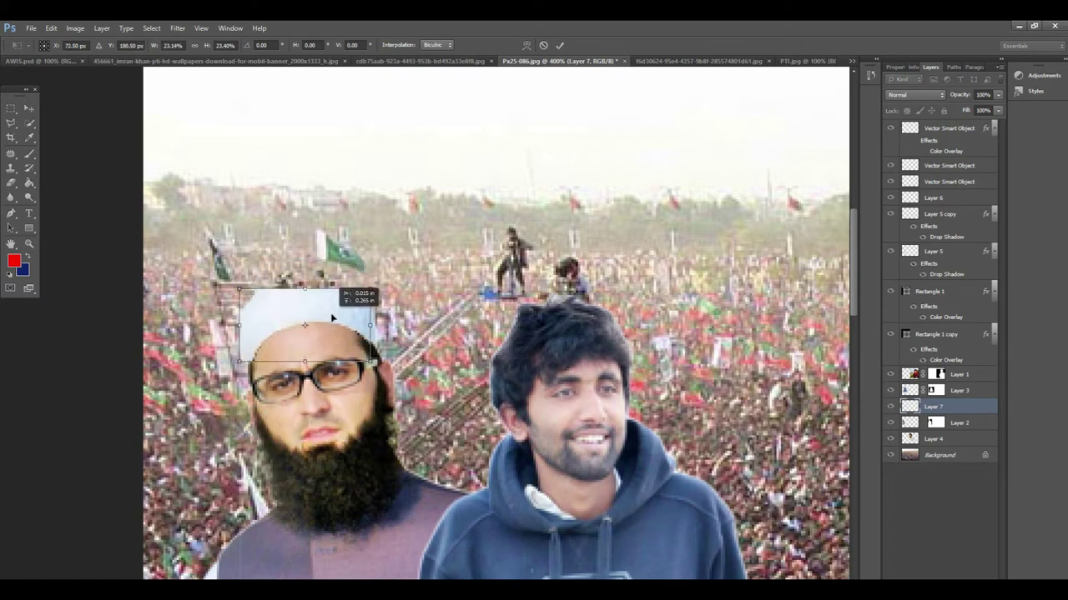
key("Return")
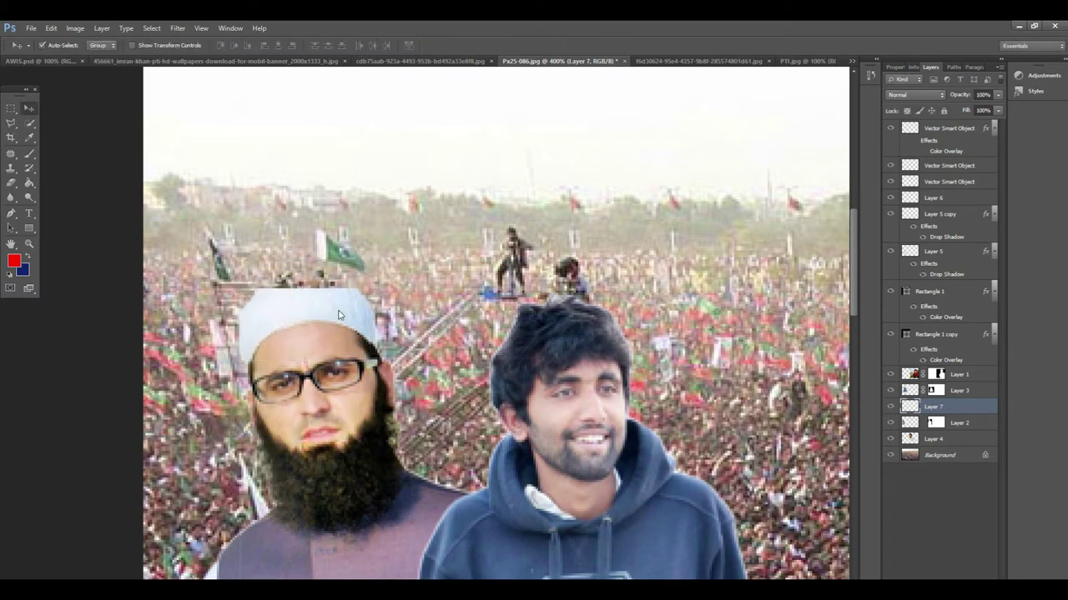
Enlarge the pasted cap to about 106% and align it with the bearded man's forehead
left_click(318, 304, "ctrl")
left_click(289, 300, "ctrl")
left_click_drag(264, 301, 308, 399)
left_click(307, 359, "ctrl")
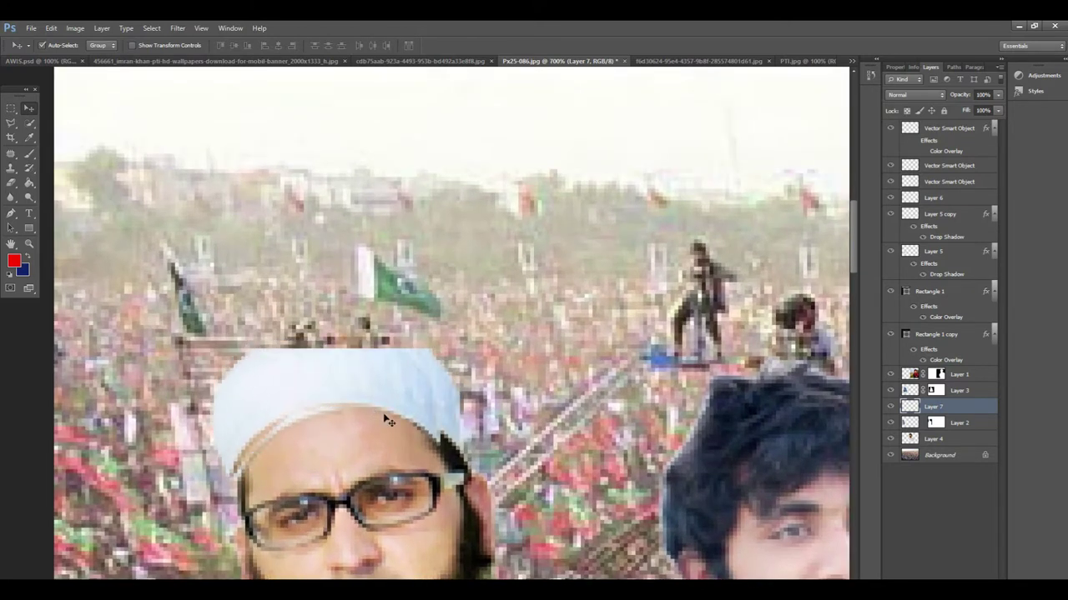
key("ctrl+t")
left_click_drag(441, 350, 461, 338)
left_click_drag(378, 397, 380, 406)
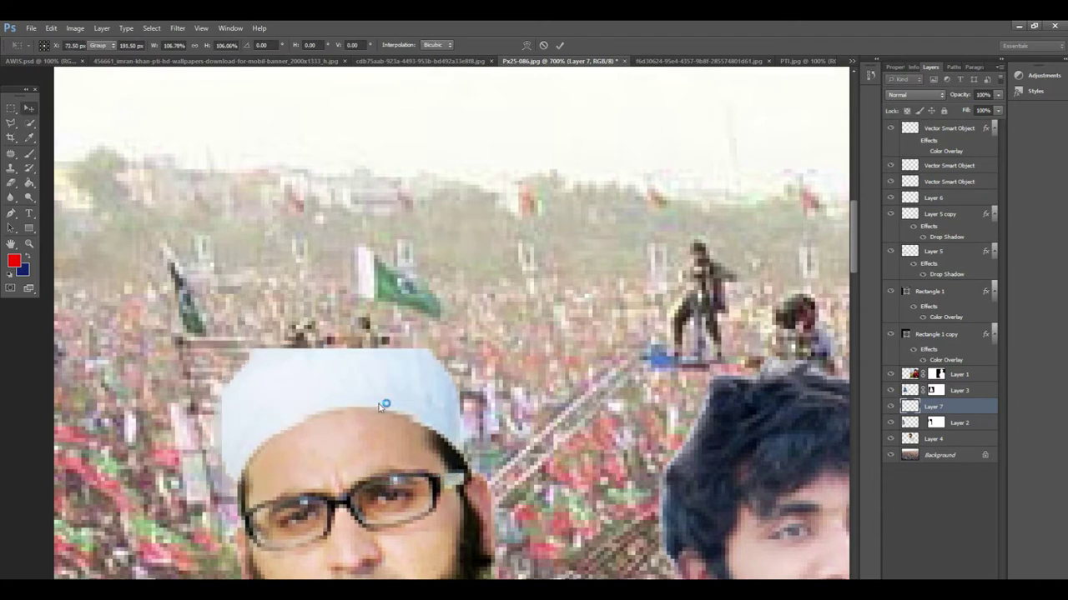
key("Return")
Rebuild the cap's flat-cut upper edge into a rounded crown using the Clone Stamp with a much smaller brush
scroll(349, 365, "up", 1)
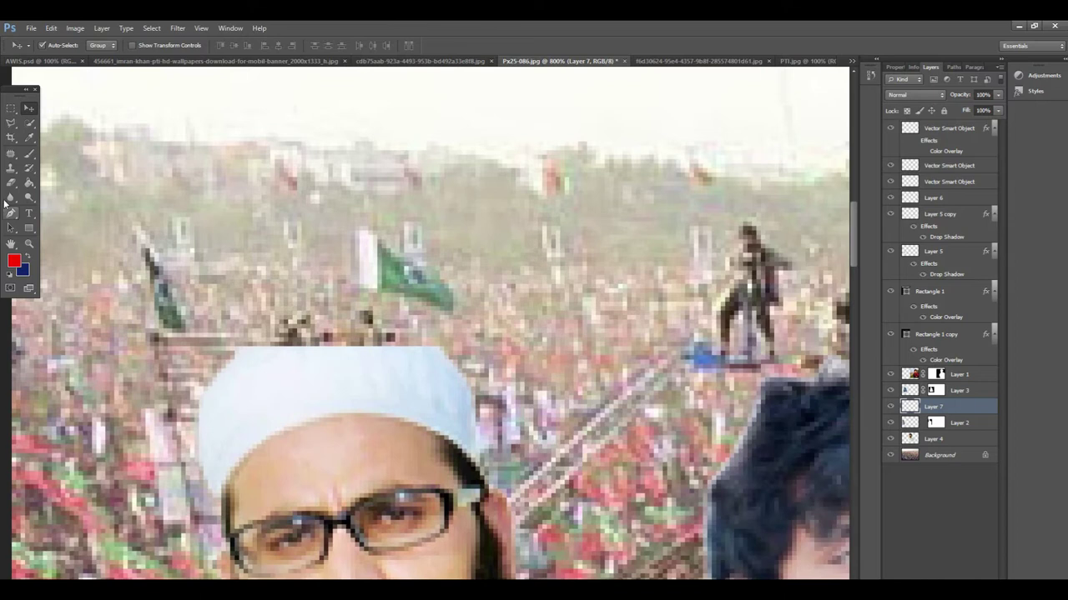
left_click(12, 170)
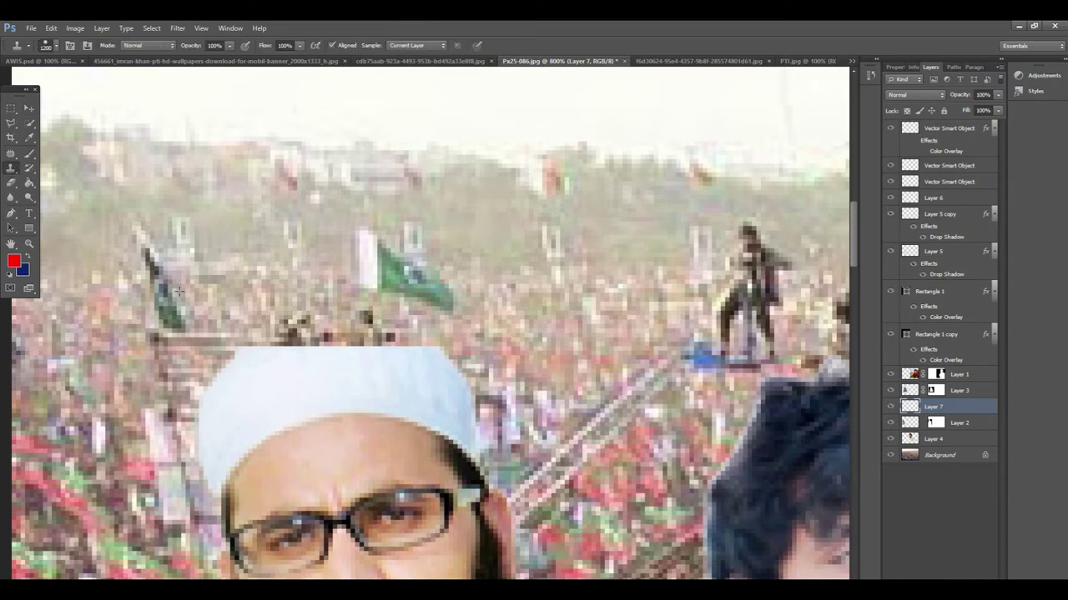
left_click_drag(244, 262, 270, 272)
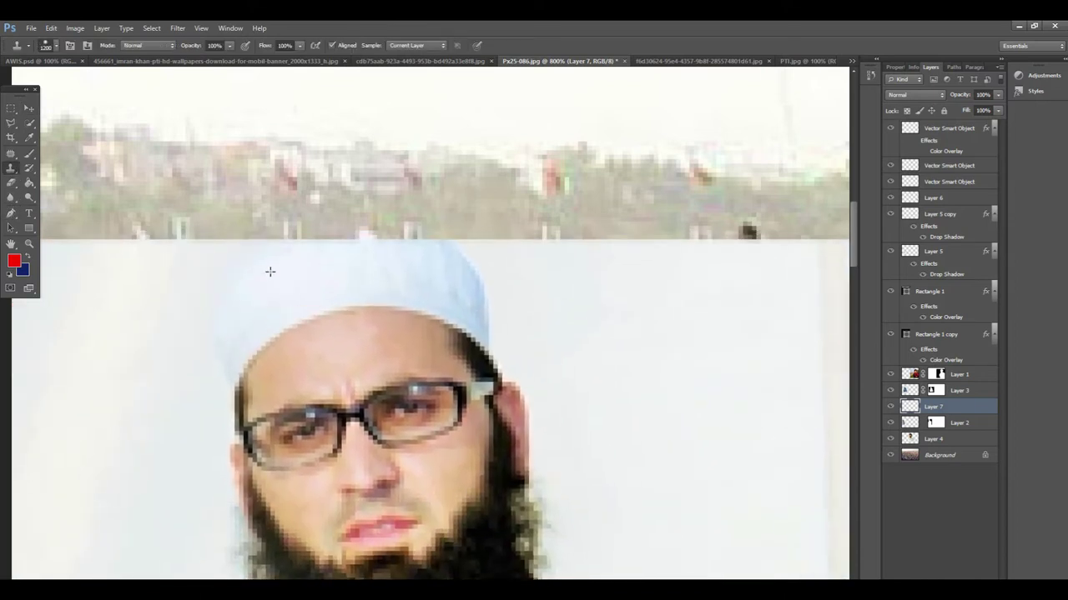
key("bracketleft")
key("bracketleft")
key("bracketleft")
key("bracketleft")
key("bracketleft")
key("bracketleft")
key("bracketleft")
key("bracketleft")
key("bracketleft")
key("bracketleft")
key("bracketleft")
key("bracketleft")
key("bracketleft")
key("bracketleft")
key("bracketleft")
key("bracketleft")
key("bracketleft")
key("bracketleft")
key("bracketleft")
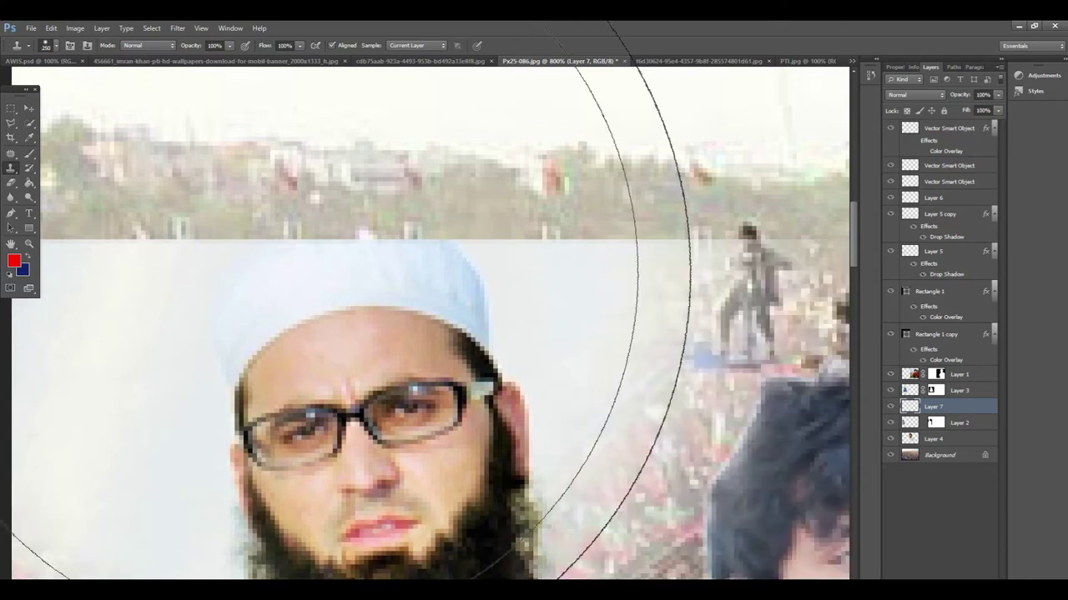
key("bracketleft")
key("bracketleft")
key("bracketleft")
key("bracketleft")
key("bracketleft")
key("bracketleft")
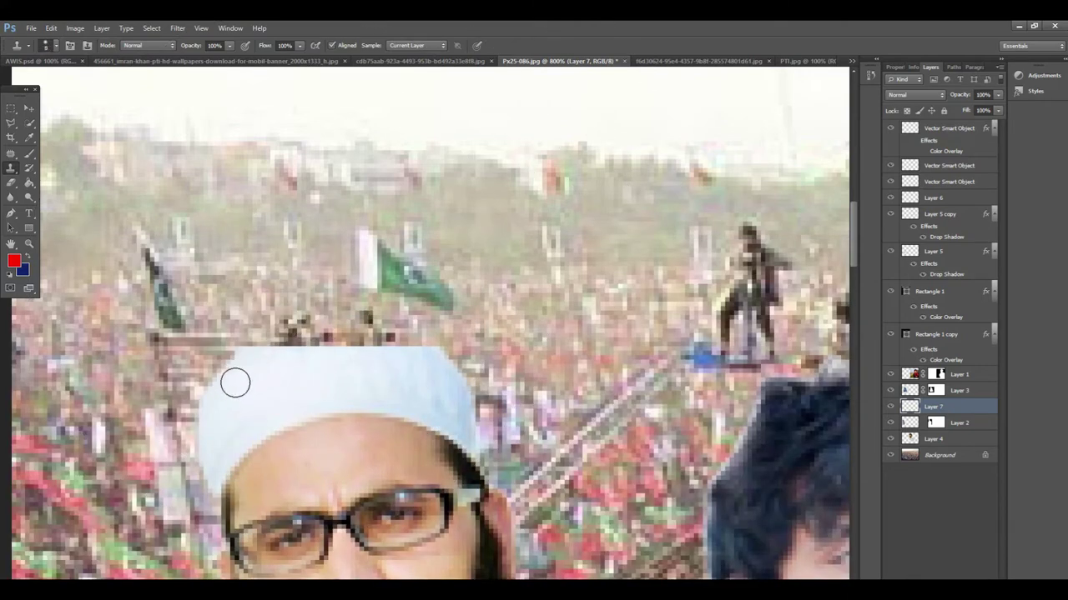
mouse_move(236, 376)
left_mouse_down()
mouse_move(241, 353)
mouse_move(274, 355)
mouse_move(267, 348)
mouse_move(393, 355)
mouse_move(407, 341)
mouse_move(433, 352)
mouse_move(382, 336)
mouse_move(286, 336)
mouse_move(246, 353)
left_mouse_up()
Inspect the retouched cap up close and within the full poster
scroll(482, 363, "down", 6)
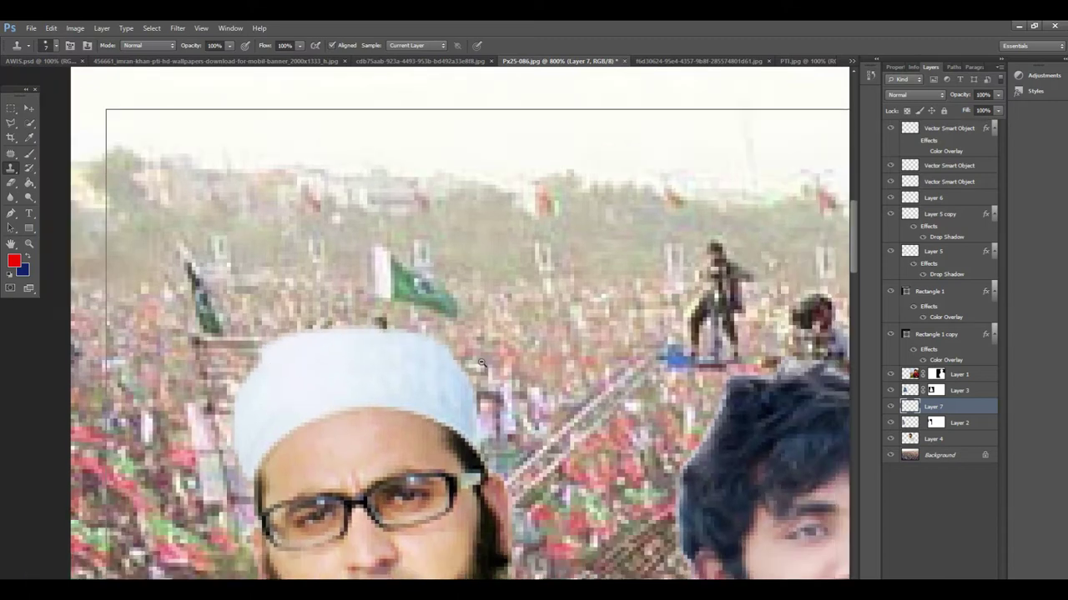
scroll(481, 362, "down", 5)
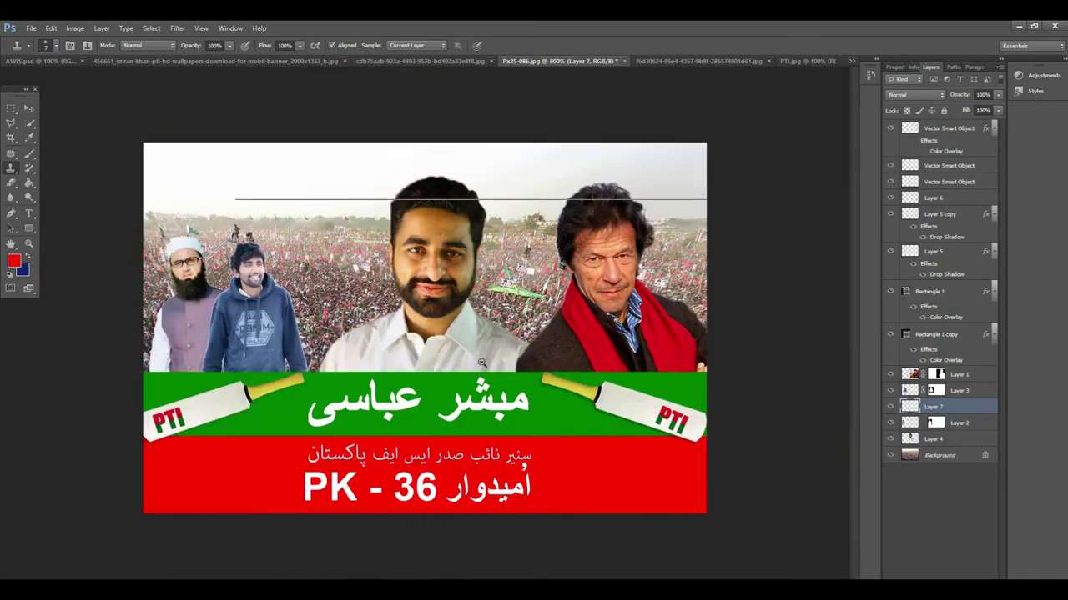
scroll(406, 339, "up", 8)
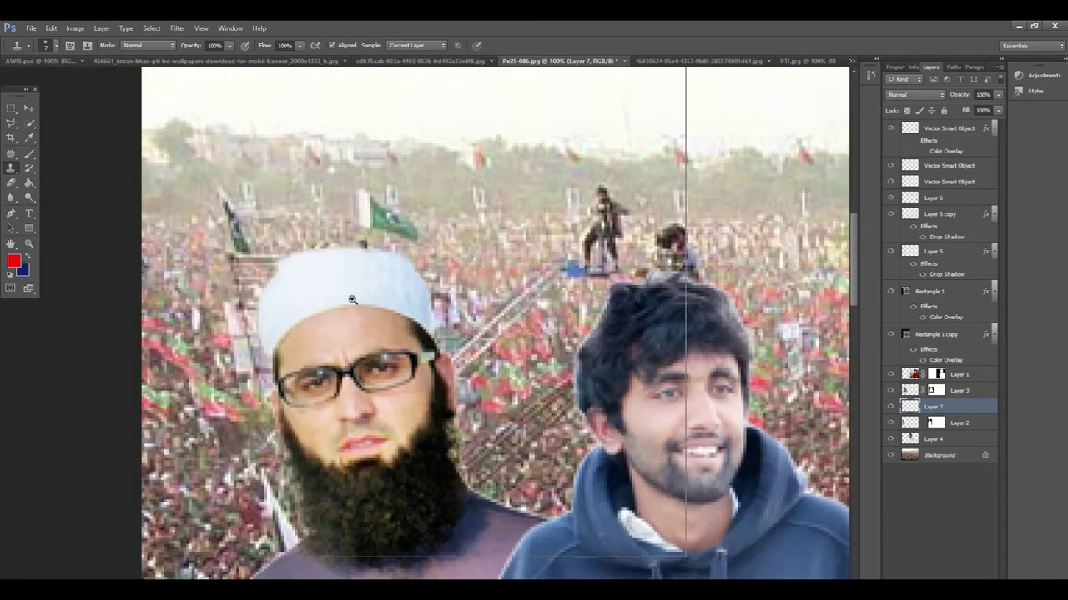
scroll(359, 271, "up", 1)
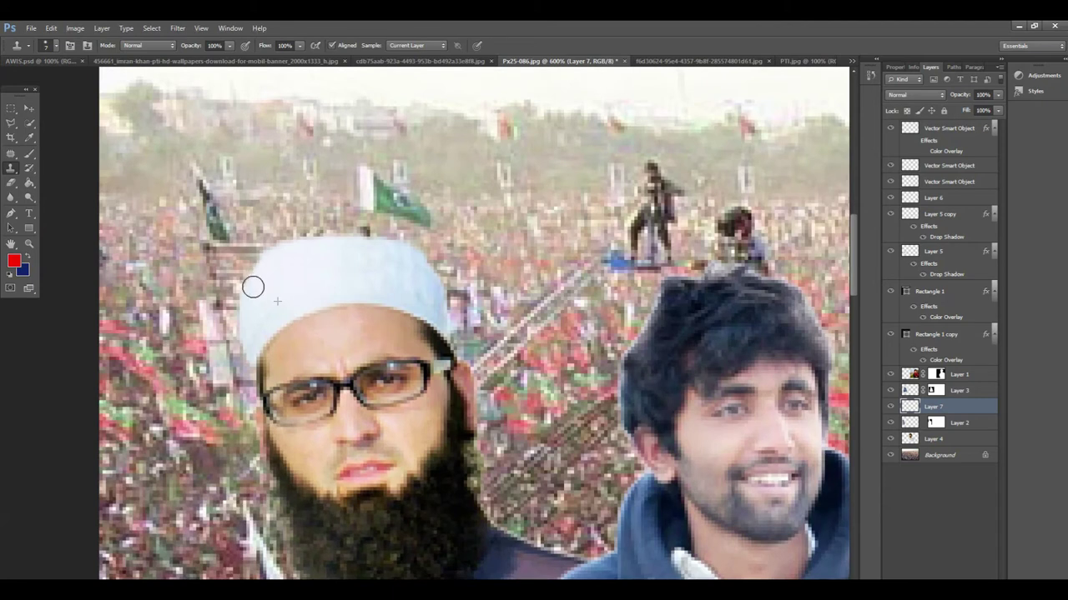
scroll(506, 313, "down", 1)
scroll(507, 313, "down", 7)
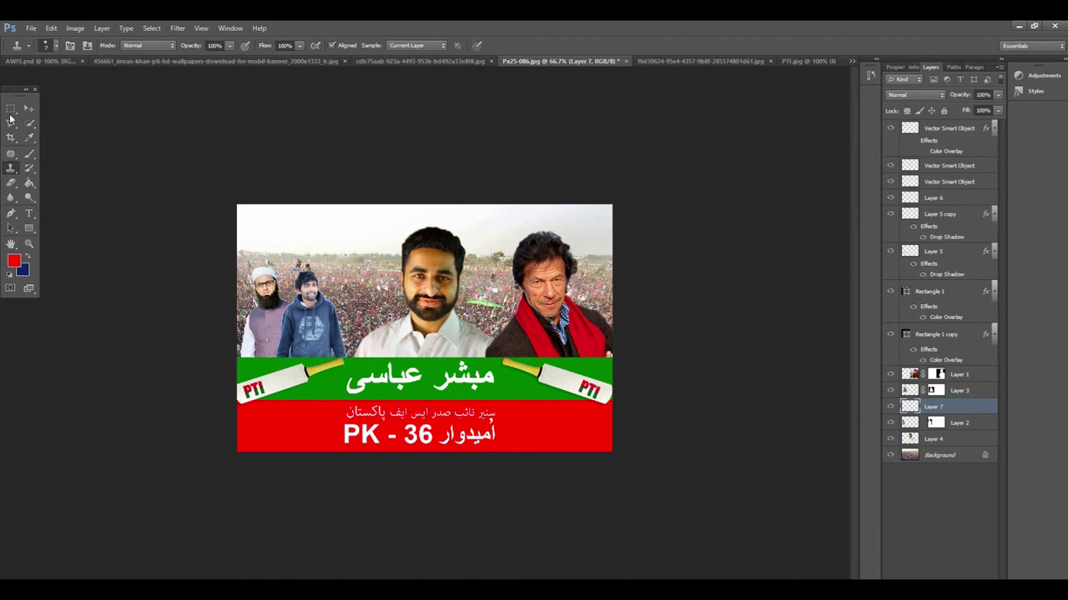
Raise the flag layer's opacity to 100% in AWIS.psd and copy the layer into Px25-086.jpg, covering the poster's photo area
left_click(28, 109)
left_click(366, 227)
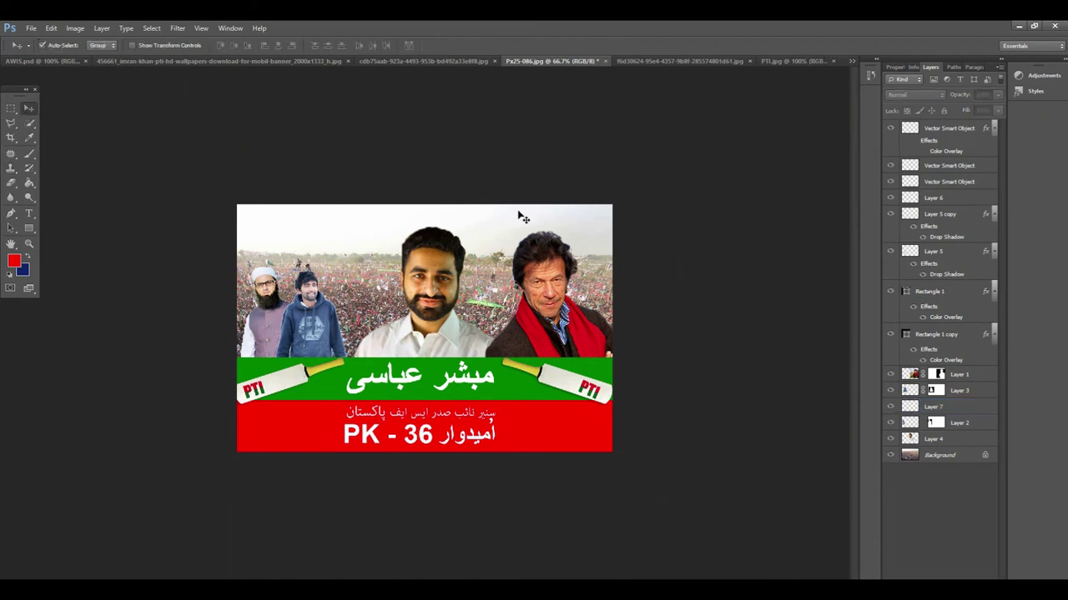
left_click(45, 60)
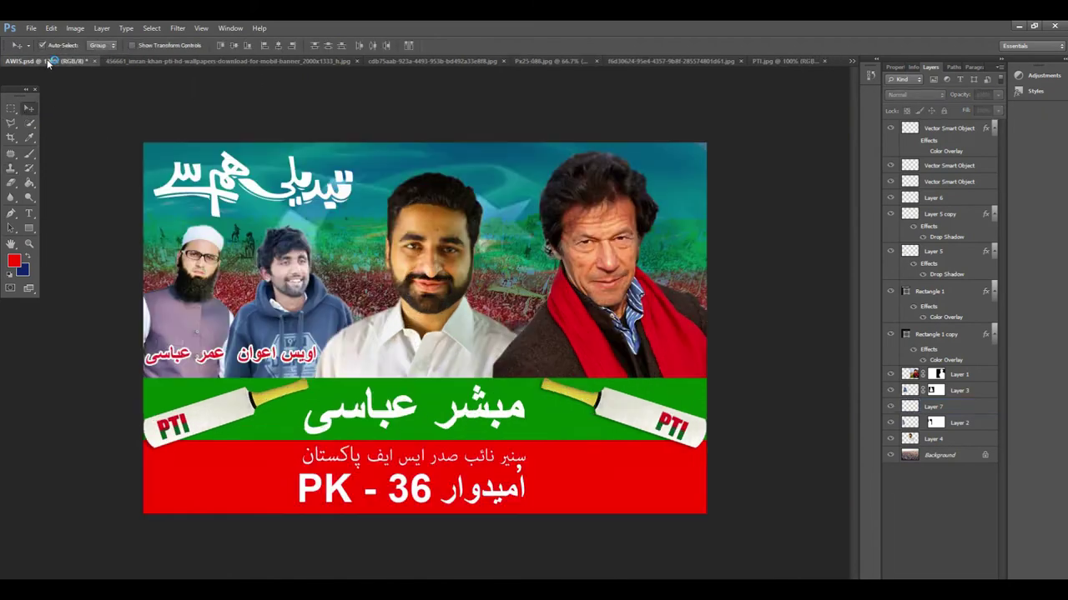
scroll(935, 495, "down", 1)
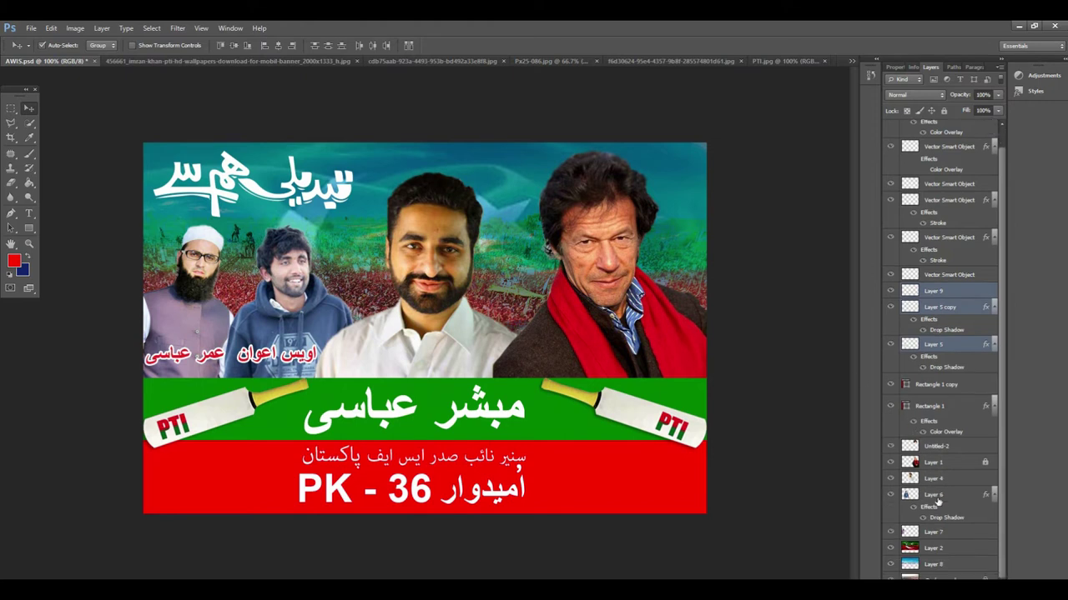
left_click(918, 548)
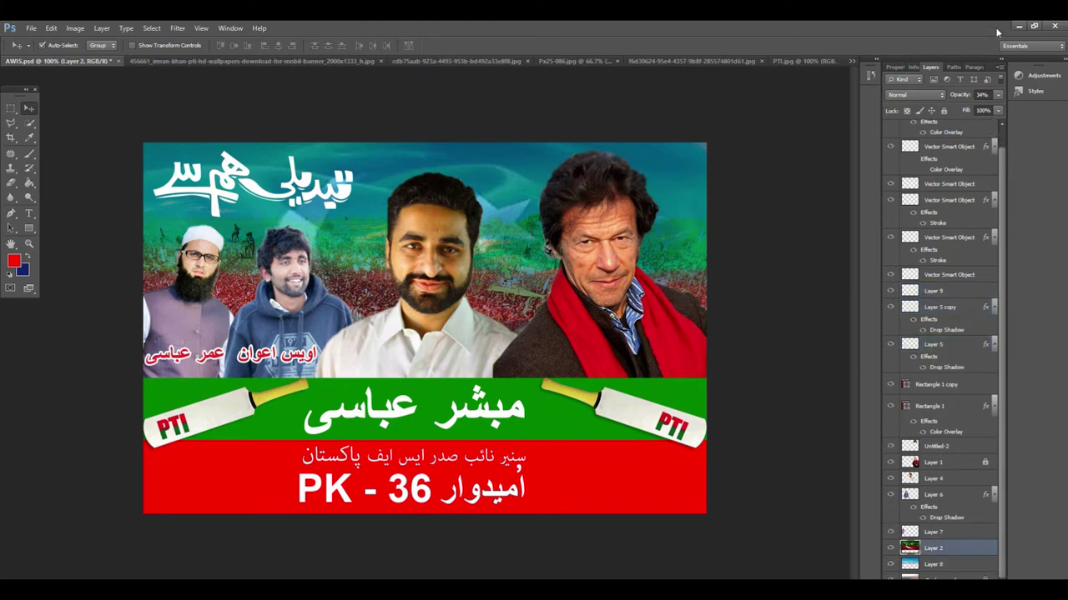
left_click(996, 96)
left_click_drag(969, 111, 1029, 111)
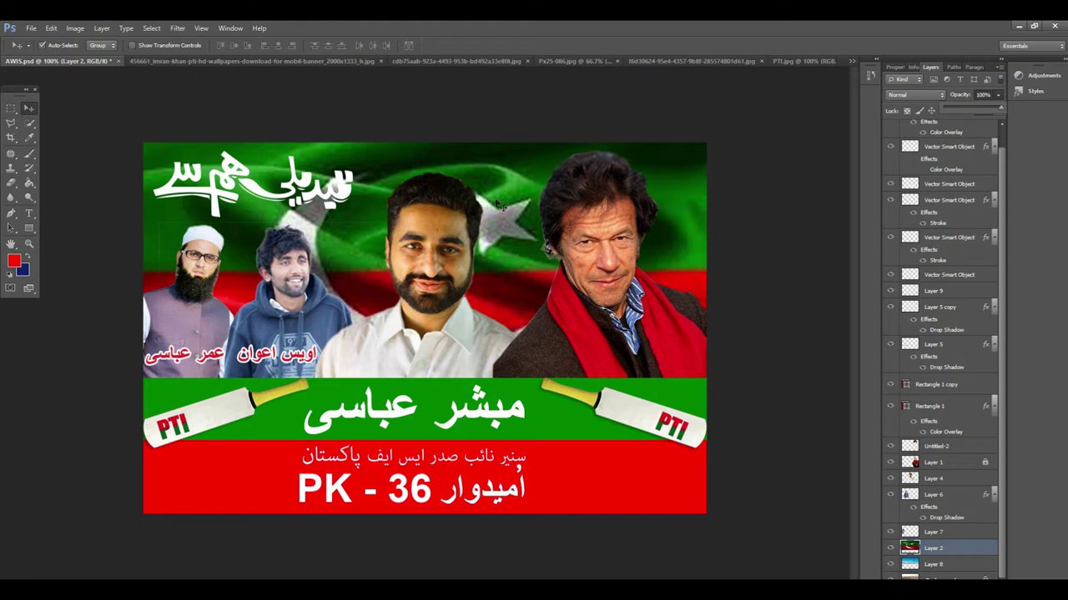
left_click(566, 62)
left_click_drag(567, 62, 504, 227)
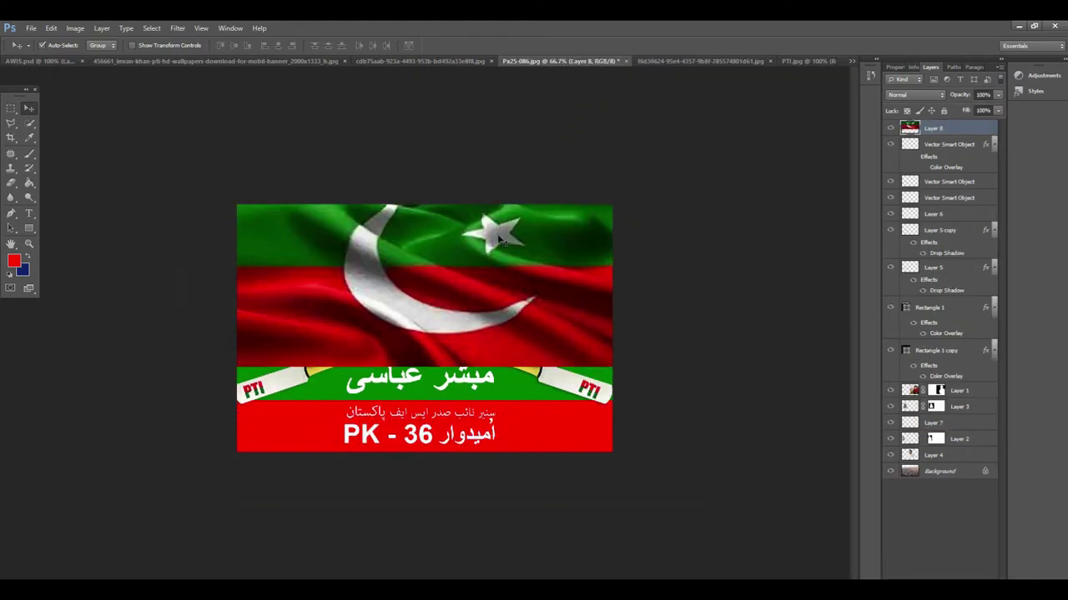
Move the flag layer directly above the Background, behind all the portraits, and set its opacity to 34%
left_click_drag(951, 130, 885, 463)
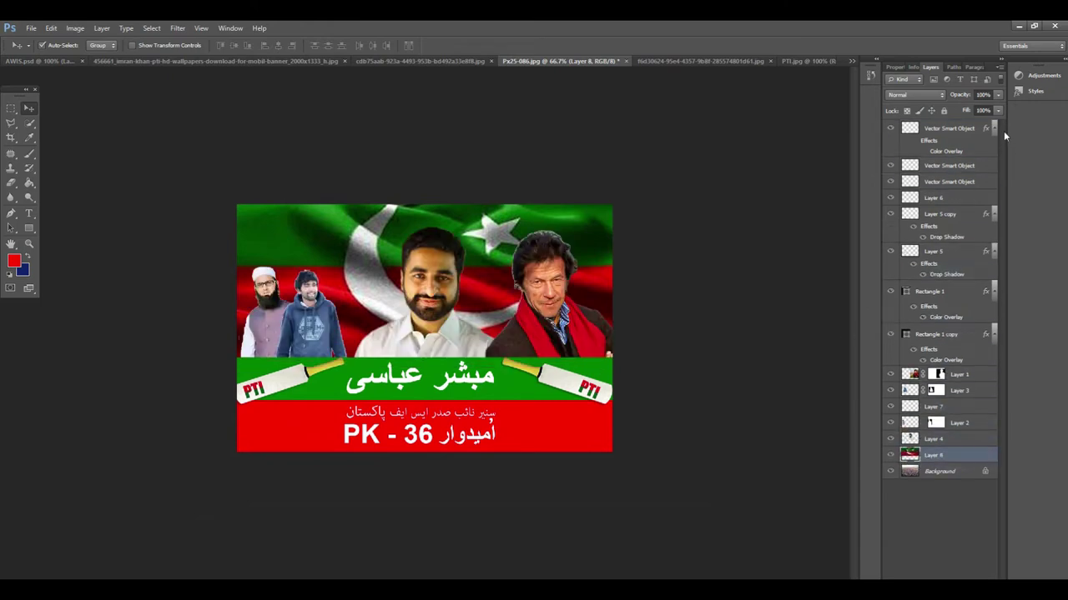
left_click_drag(989, 96, 915, 95)
type("34")
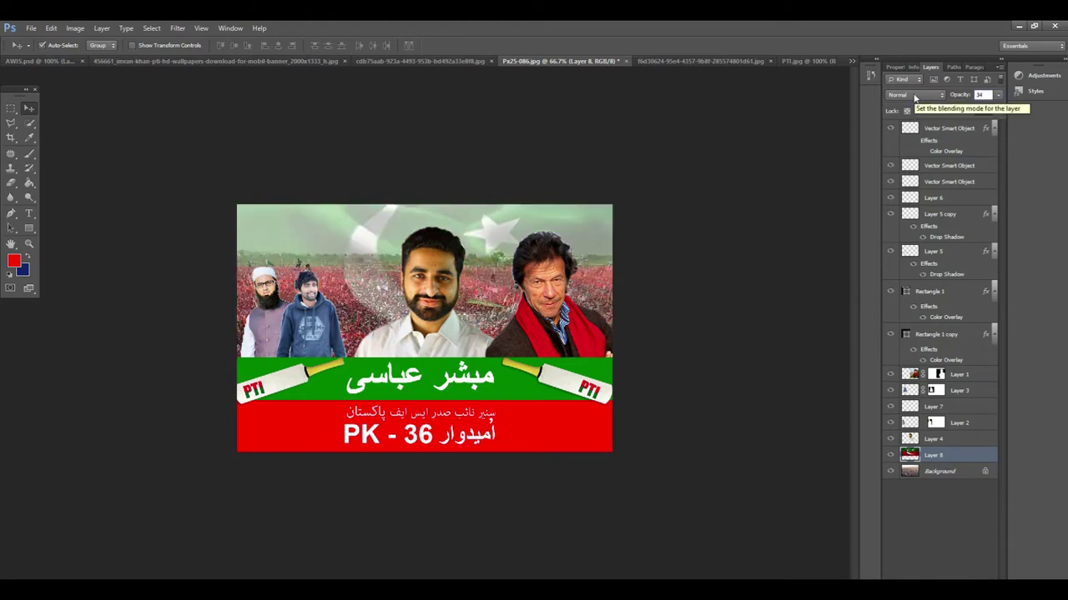
left_click(626, 333)
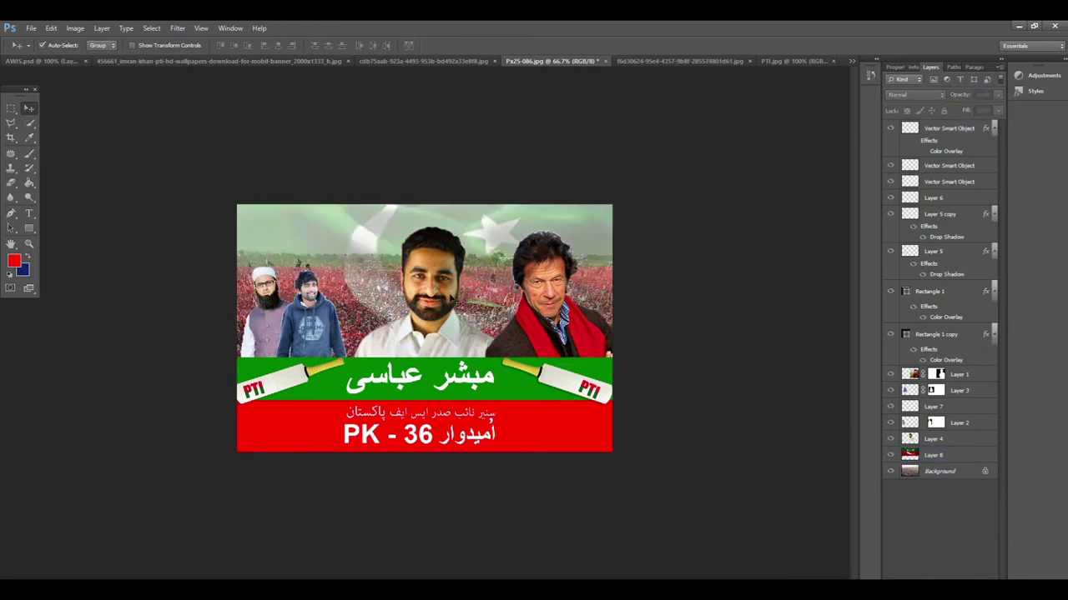
Restore the flag layer's opacity in AWIS.psd to 34%
left_click(59, 61)
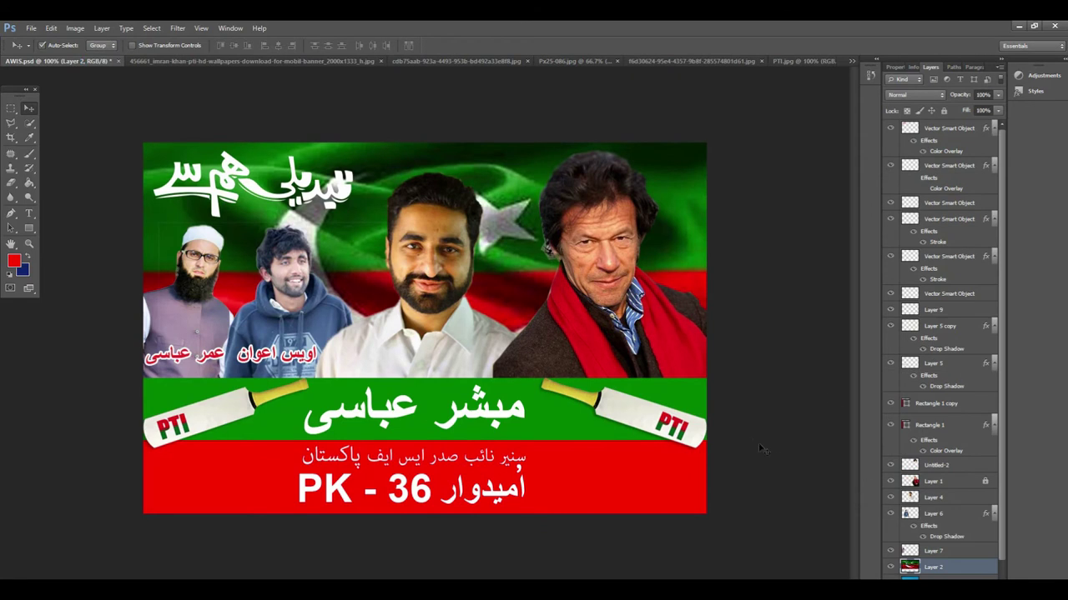
key("3")
key("4")
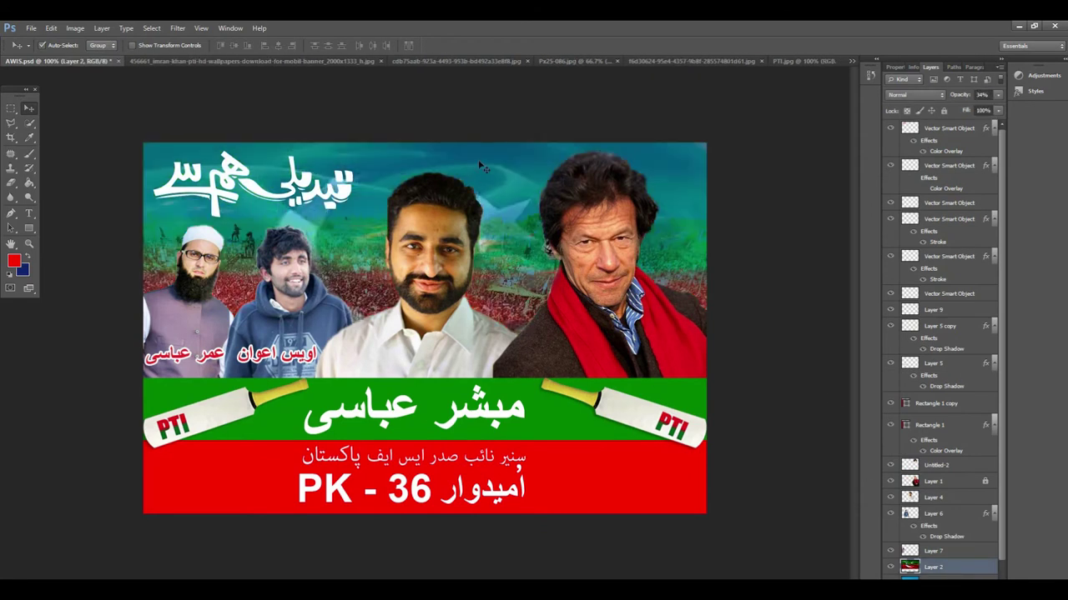
Hide the flag layer in both files and copy the sky layer from AWIS.psd into Px25-086.jpg, between the flag layer and the Background
left_click(891, 567)
left_click(891, 567)
left_click(933, 578)
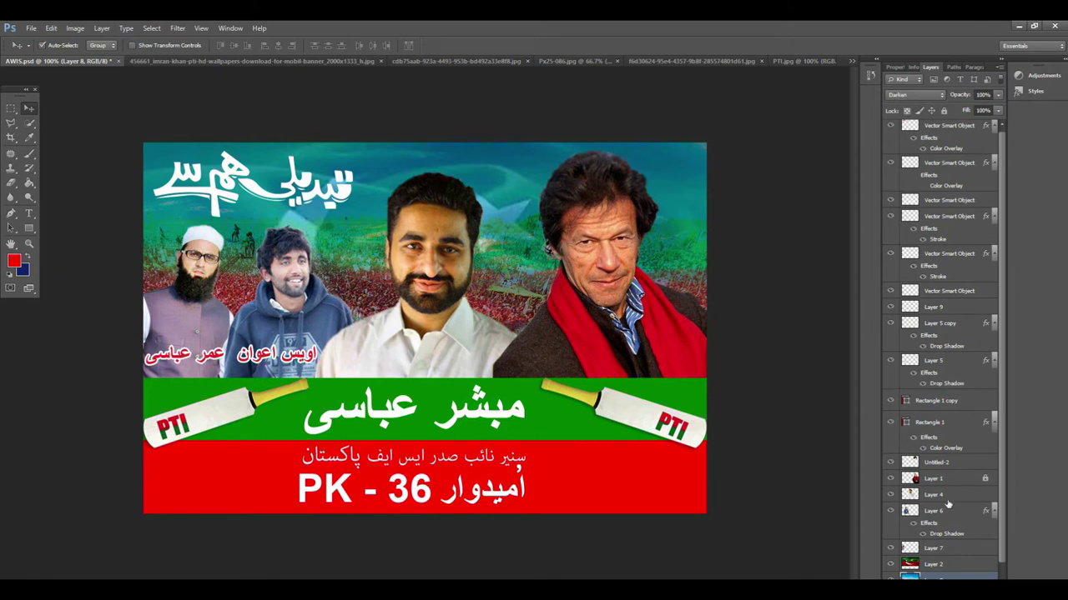
left_click(891, 565)
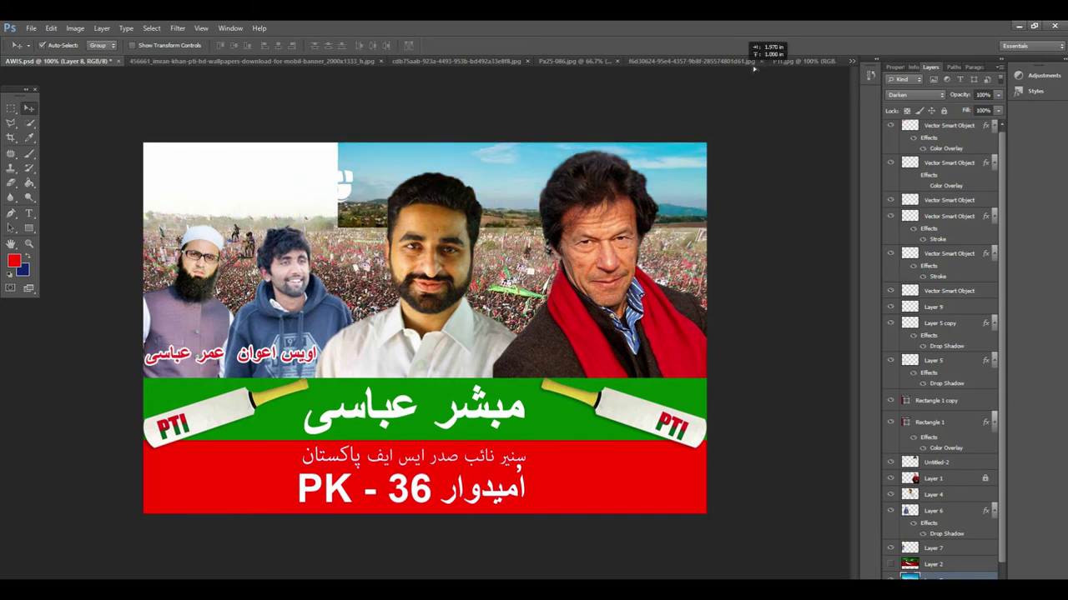
left_click(787, 61)
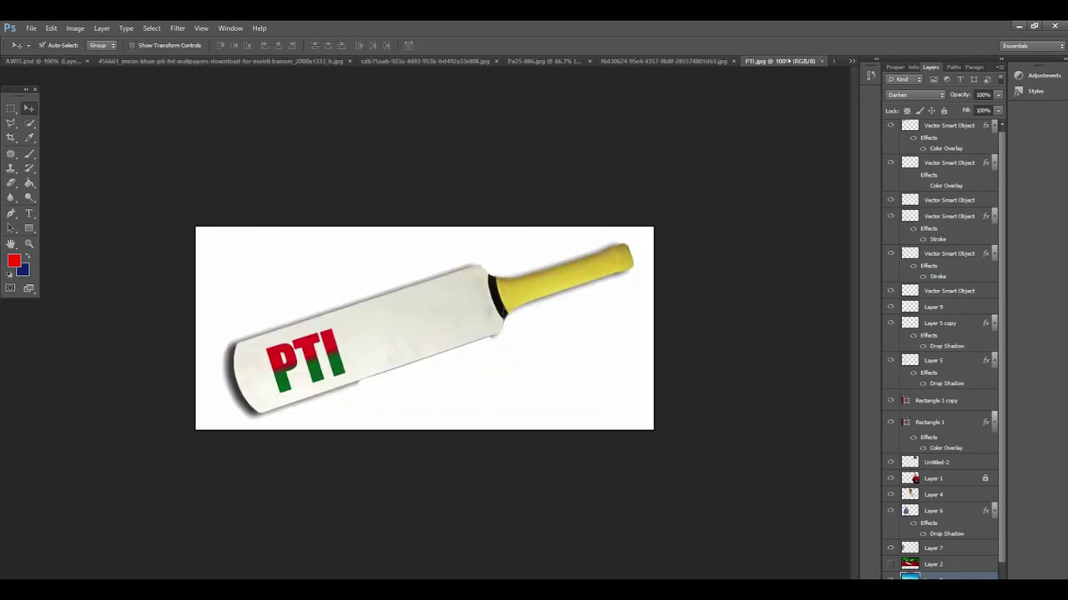
left_click(563, 61)
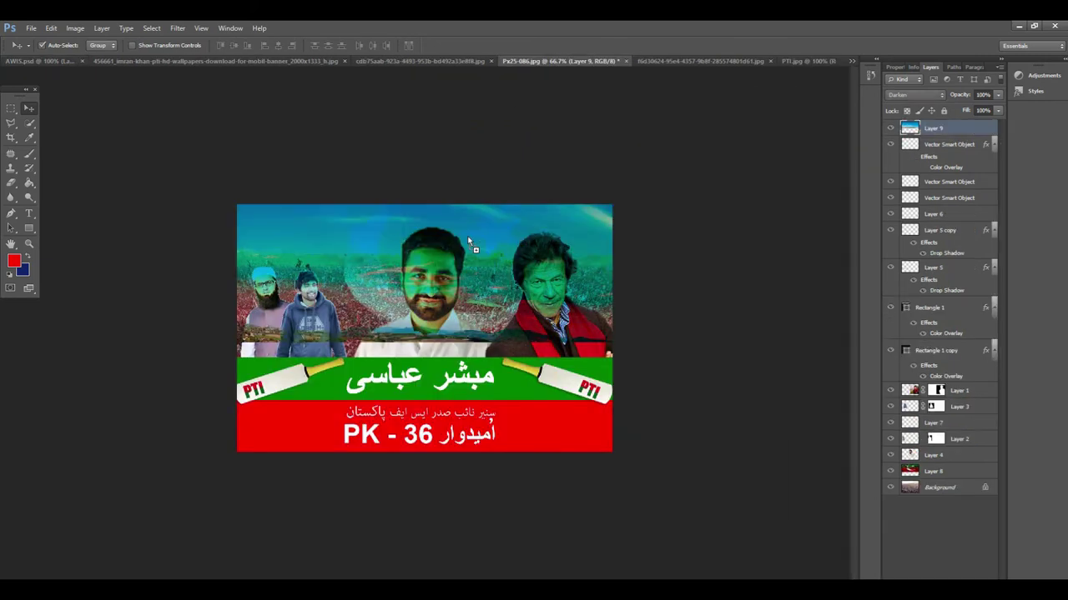
left_click(890, 472)
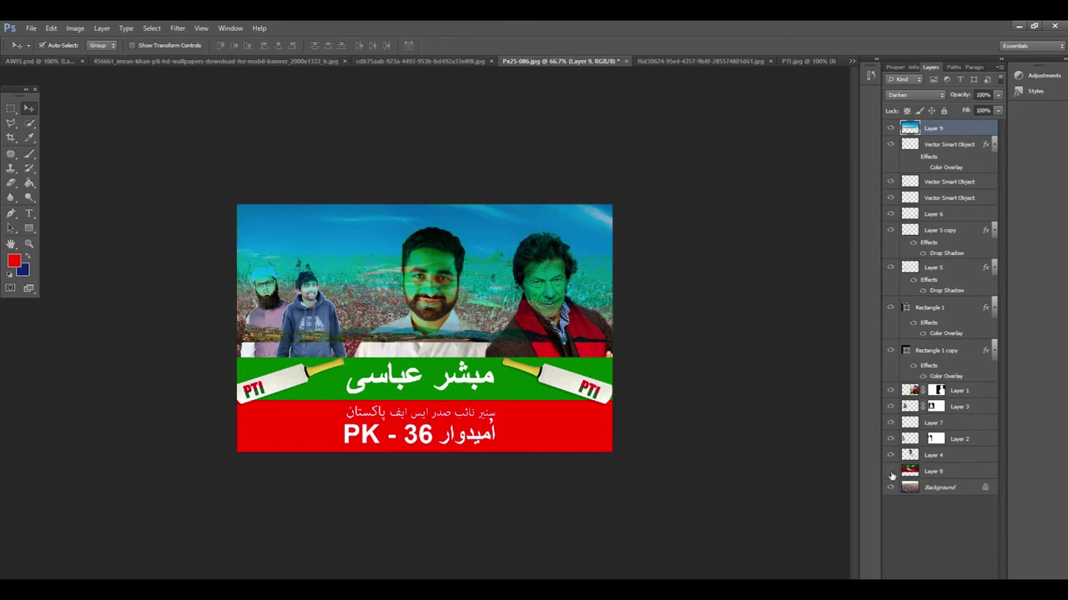
left_click_drag(946, 128, 939, 468)
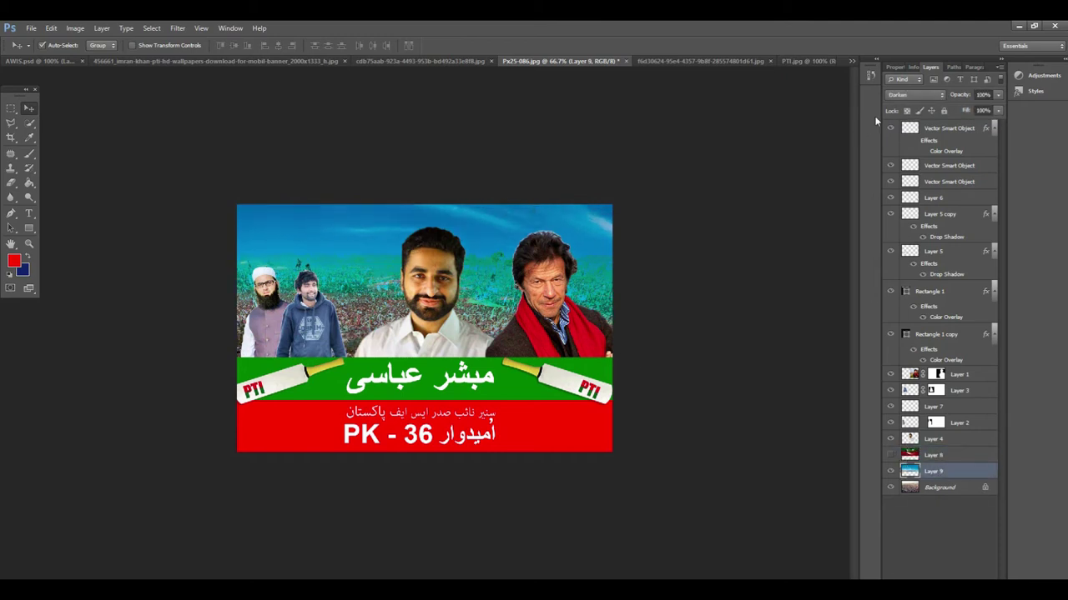
Set the sky layer to Normal blending, shift it aside to expose the crowd photo, and realign it over the photo area
left_click(909, 94)
left_click(897, 106)
left_click_drag(509, 234, 734, 248)
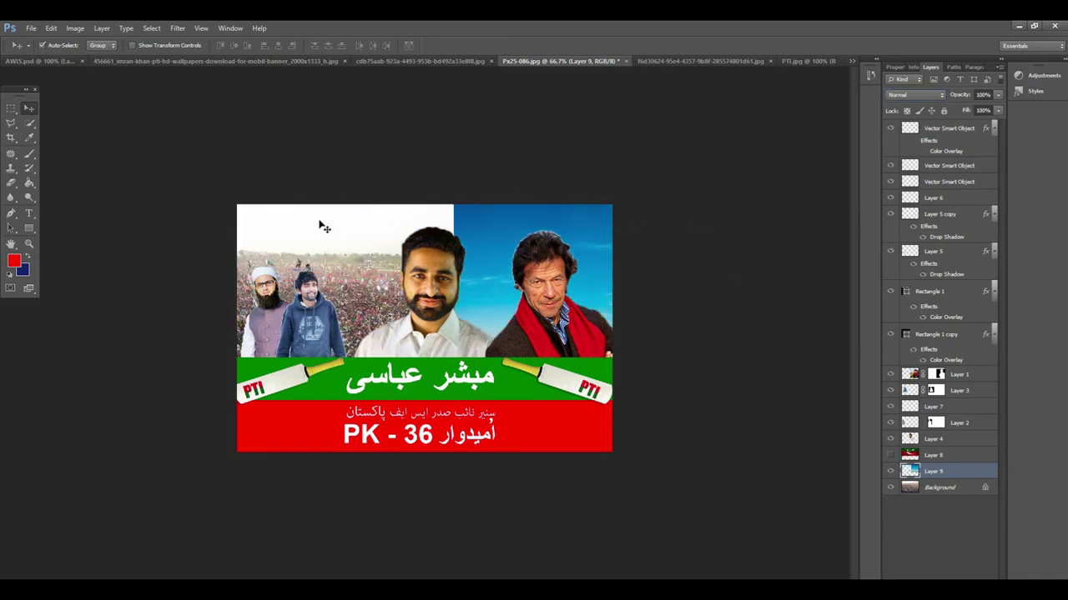
left_click_drag(497, 236, 285, 202)
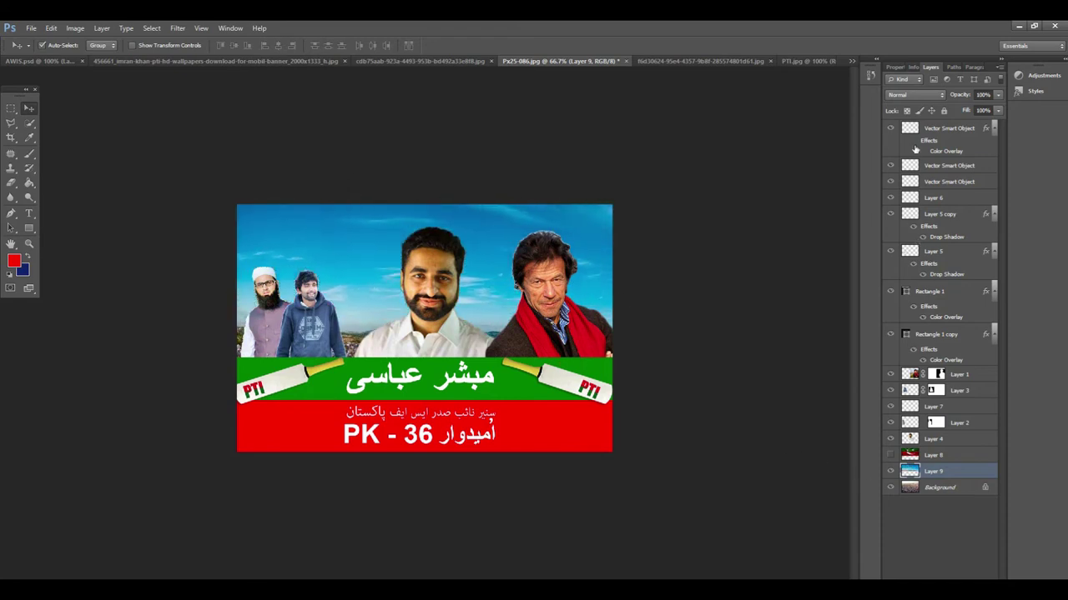
Set the sky layer's blending mode to Darken so it merges with the crowd photo
left_click(917, 95)
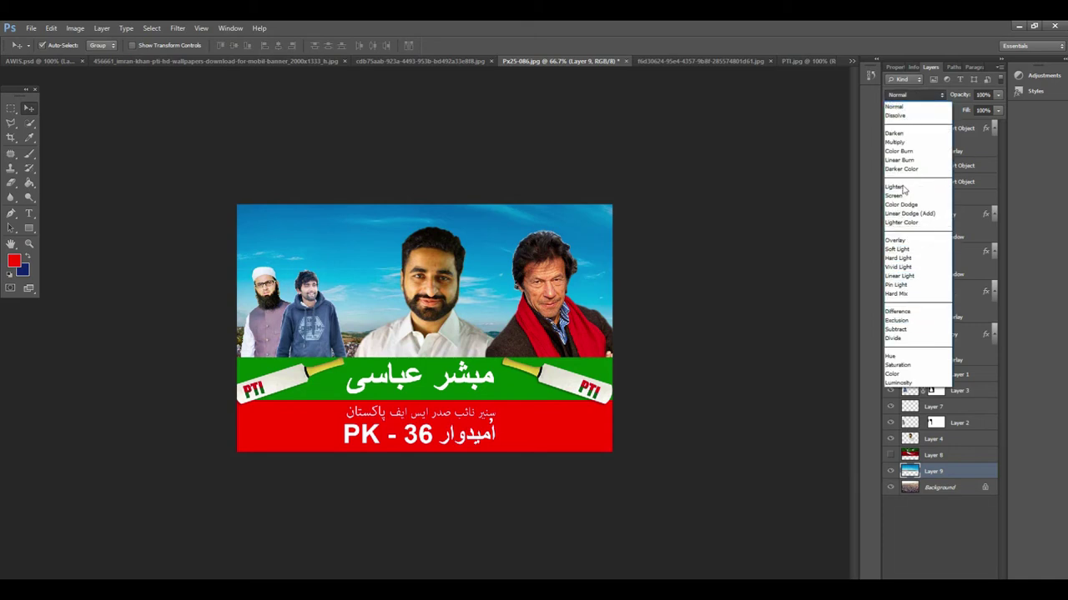
left_click(897, 133)
left_click(914, 94)
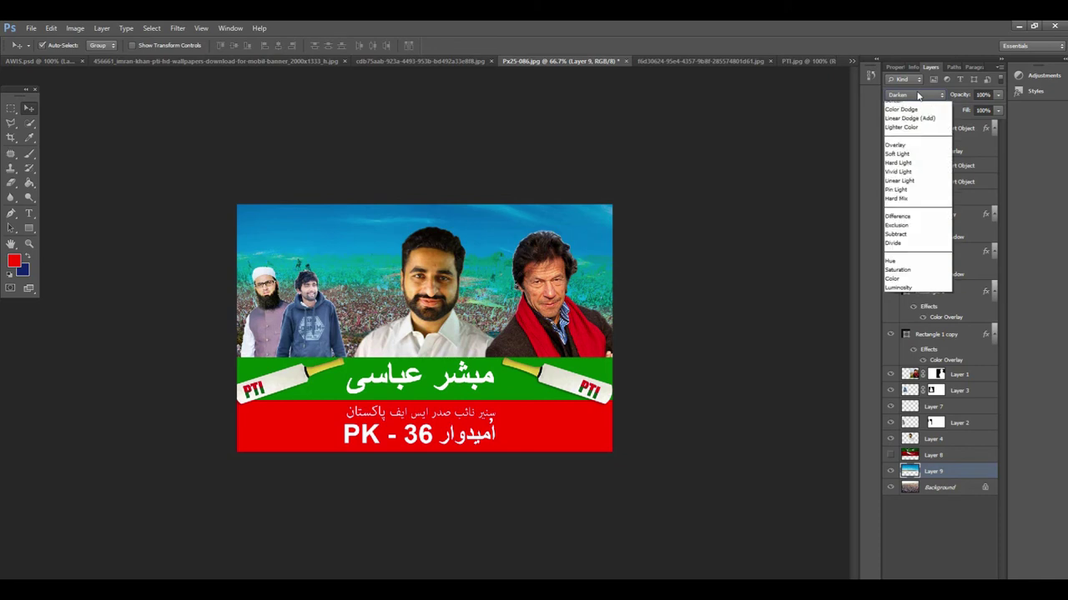
key("Down")
key("Down")
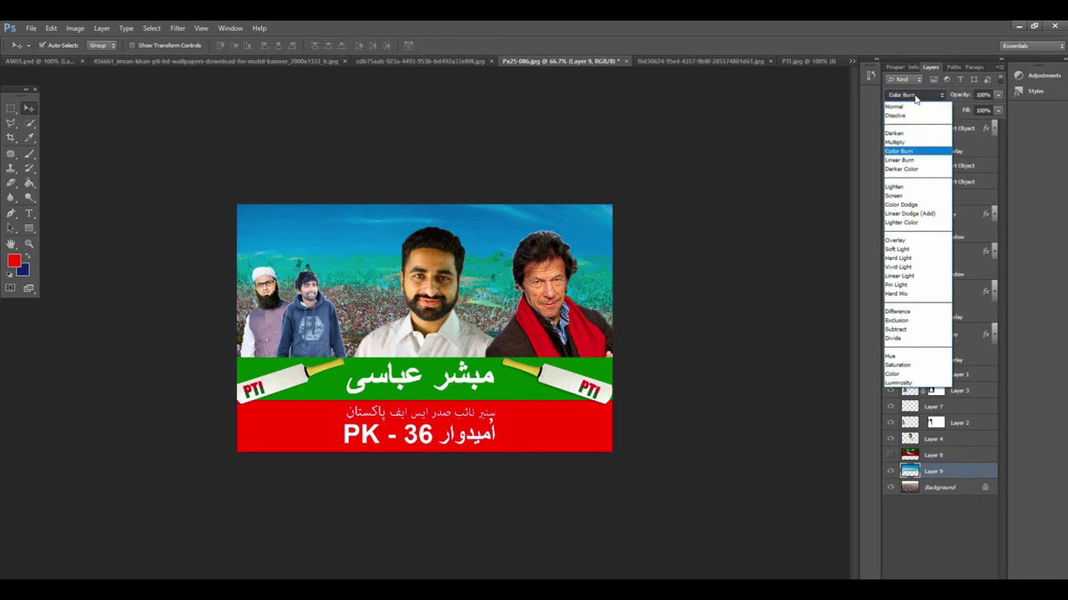
left_click(892, 135)
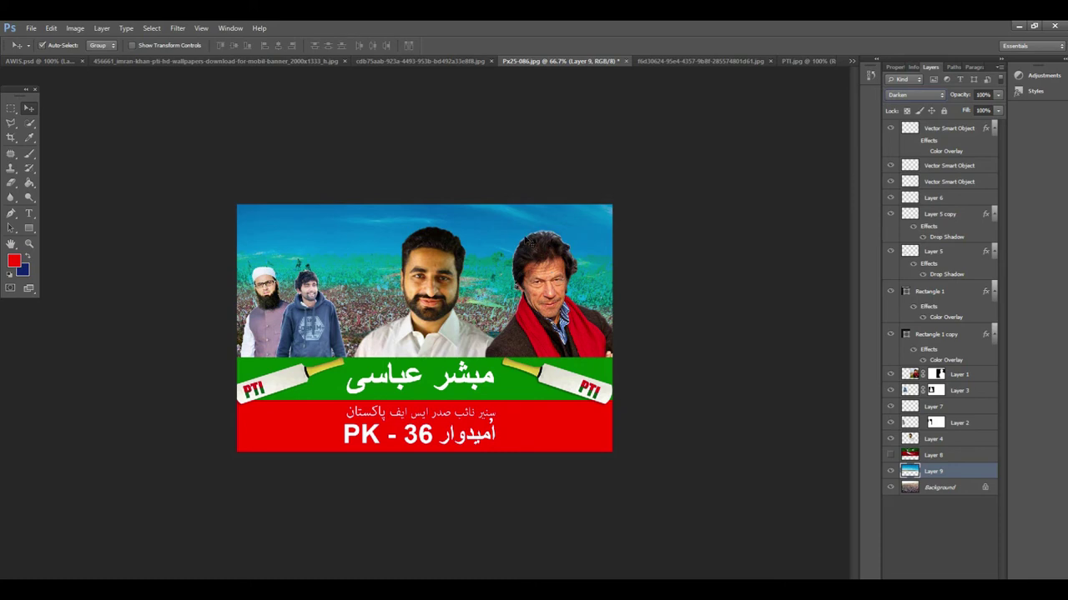
Show the flag layer again over the sky and check the combined background at several magnifications
key("ctrl+plus")
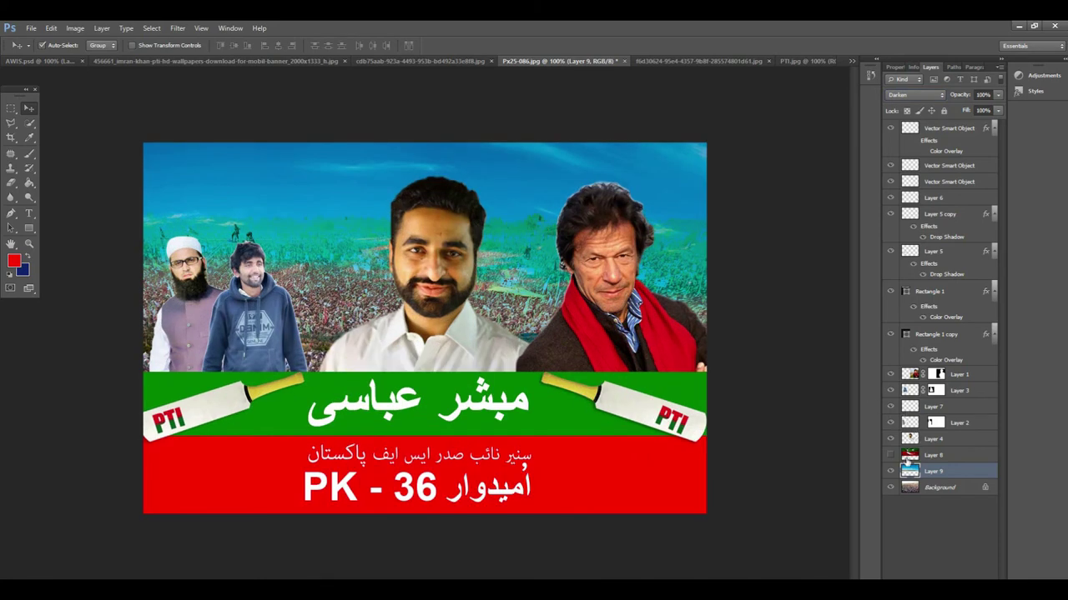
key("ctrl+minus")
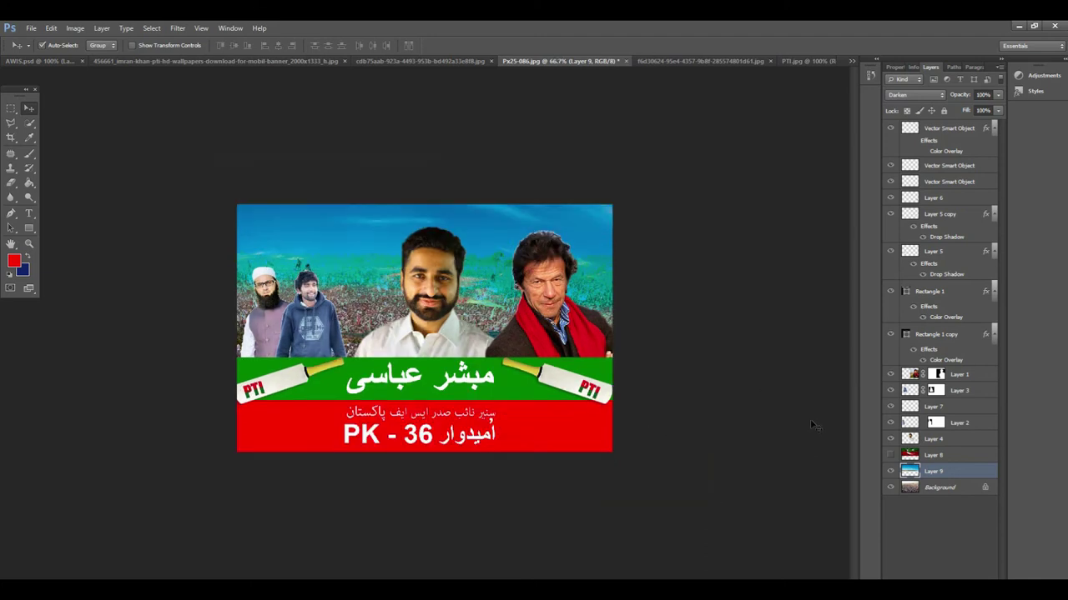
left_click(890, 454)
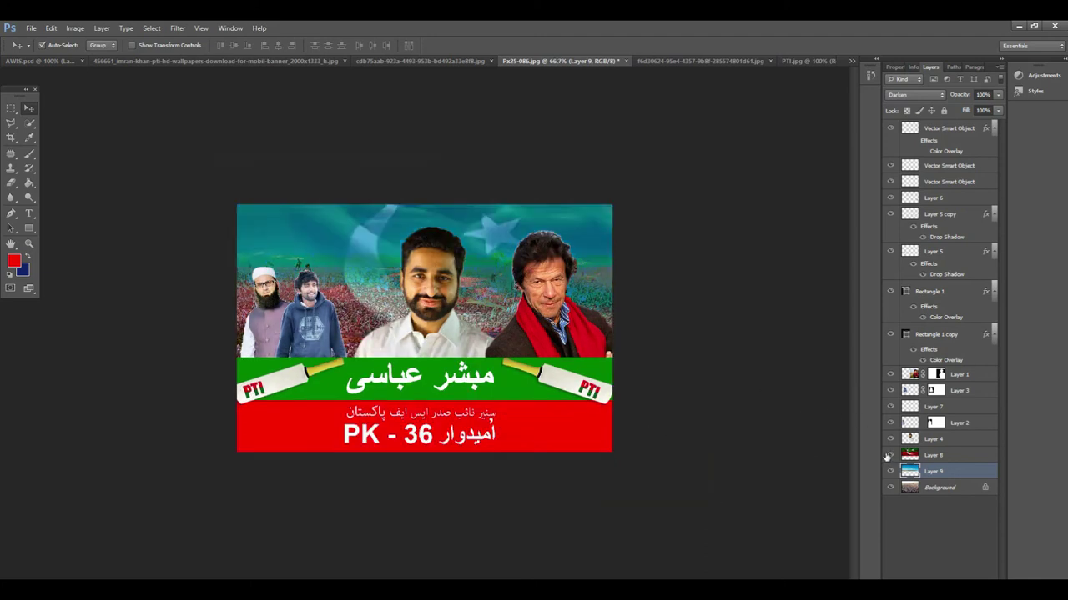
key("ctrl+minus")
key("ctrl+plus")
key("ctrl+plus")
key("ctrl+minus")
key("ctrl+minus")
Copy the white Urdu slogan from AWIS.psd into Px25-086.jpg, move it to the top of the layer stack, and place it above the two smaller men
left_click(55, 61)
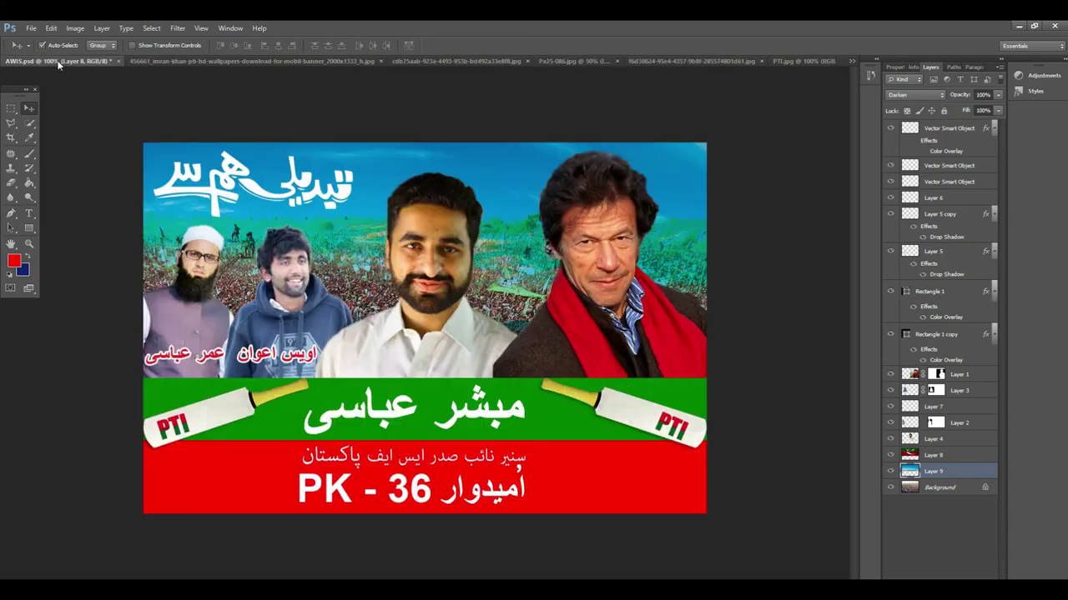
key("ctrl+minus")
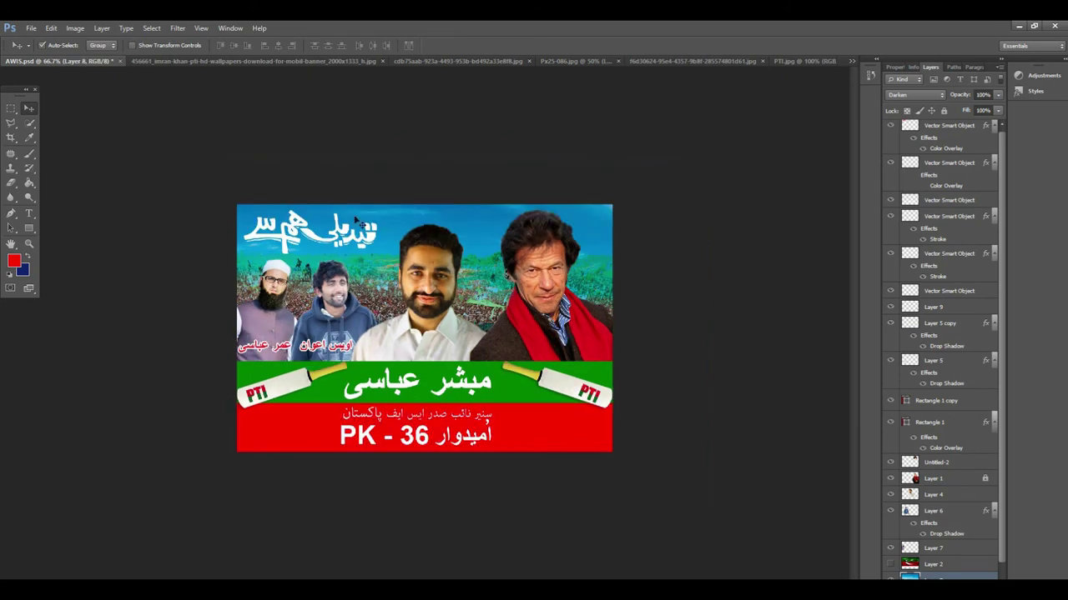
left_click_drag(357, 237, 792, 63)
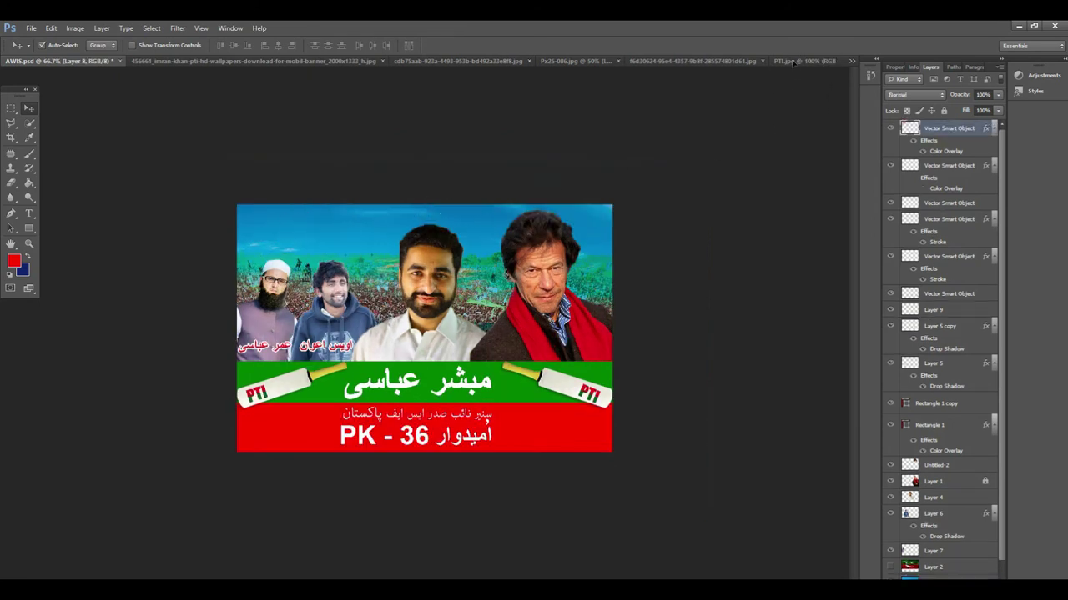
left_click_drag(589, 66, 338, 264)
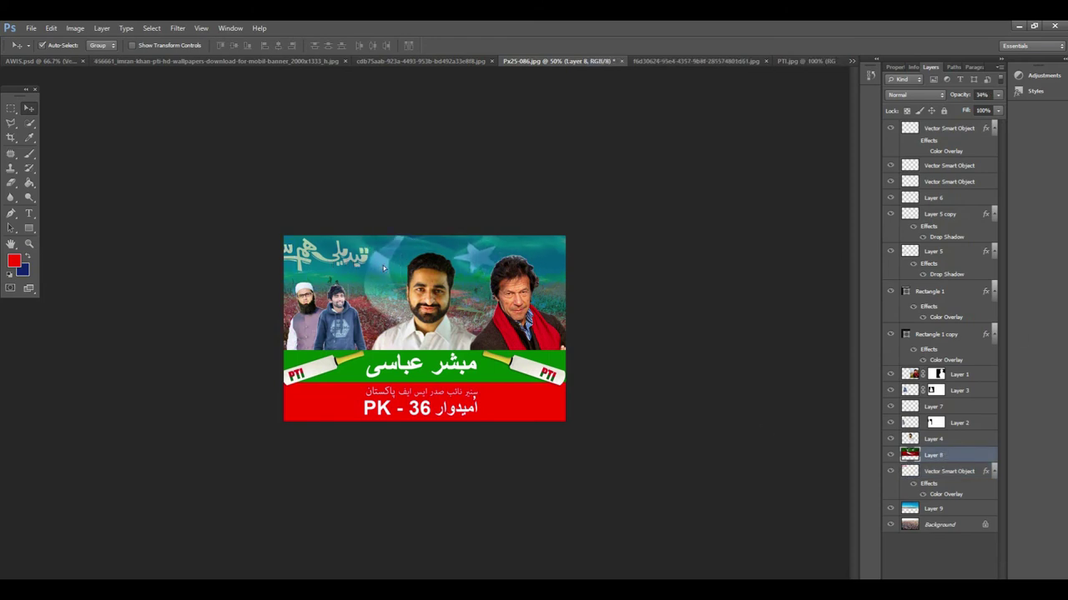
left_click_drag(382, 266, 404, 274)
left_click(299, 253)
left_click_drag(964, 471, 947, 137)
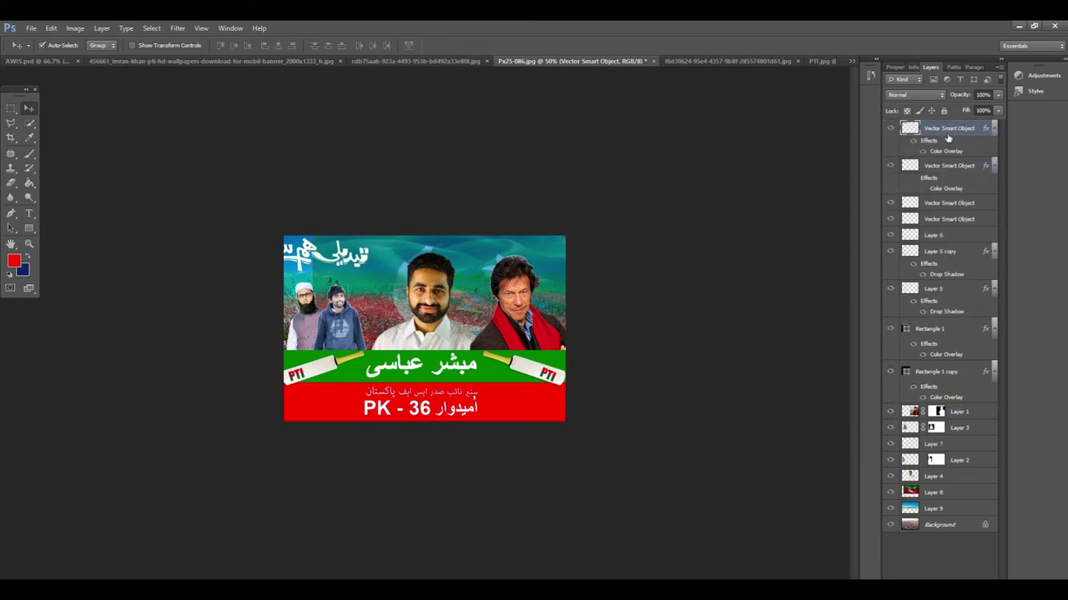
left_click_drag(433, 284, 357, 262)
left_click(658, 384)
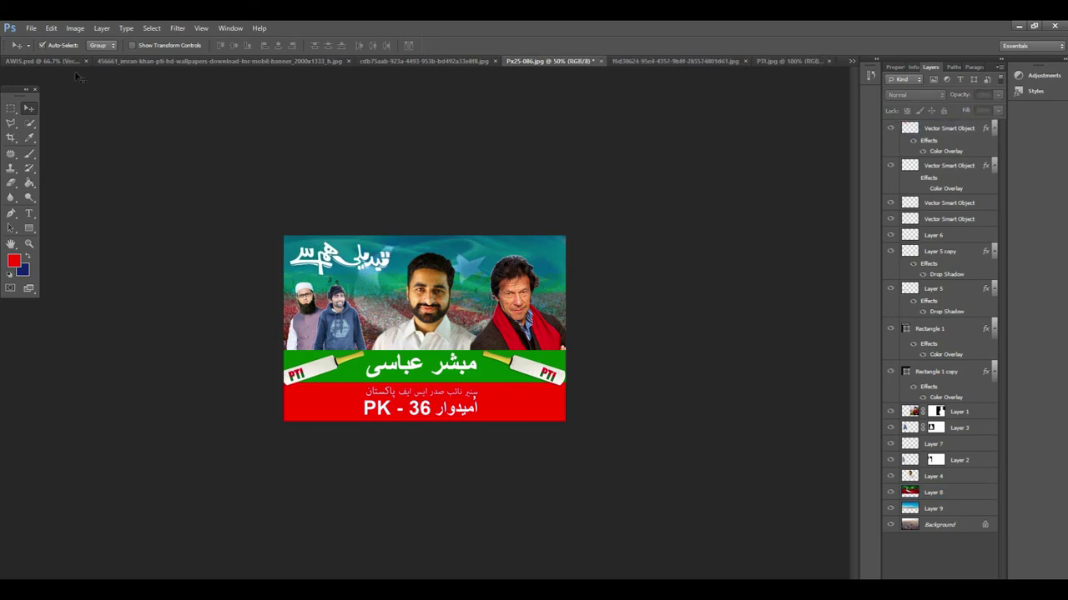
Examine the AWIS.psd reference poster at full size and as a whole for elements still missing from the new poster
left_click(63, 60)
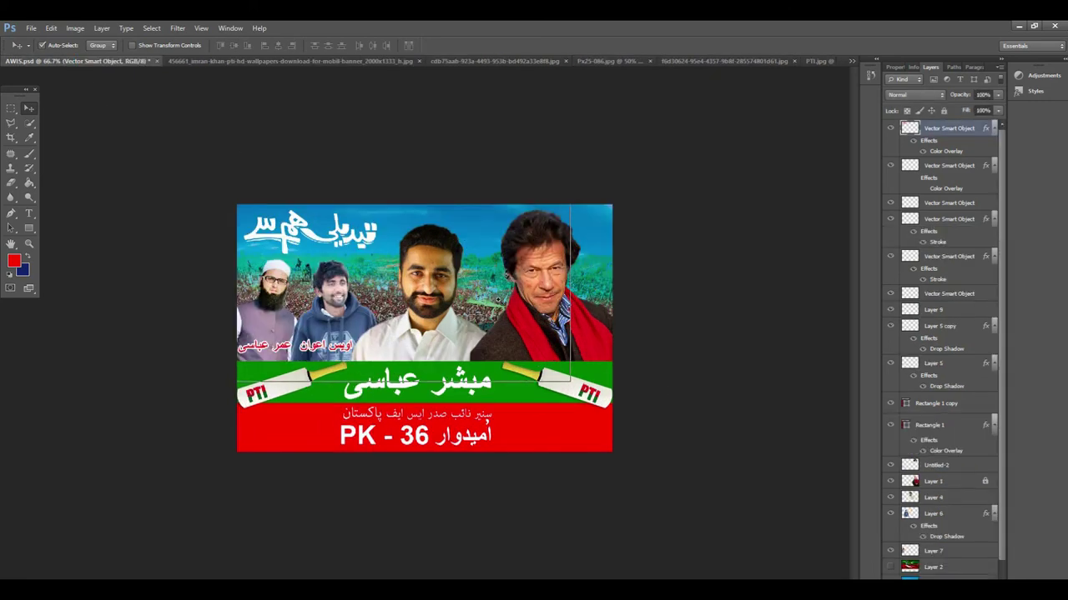
key("ctrl+1")
key("ctrl+minus")
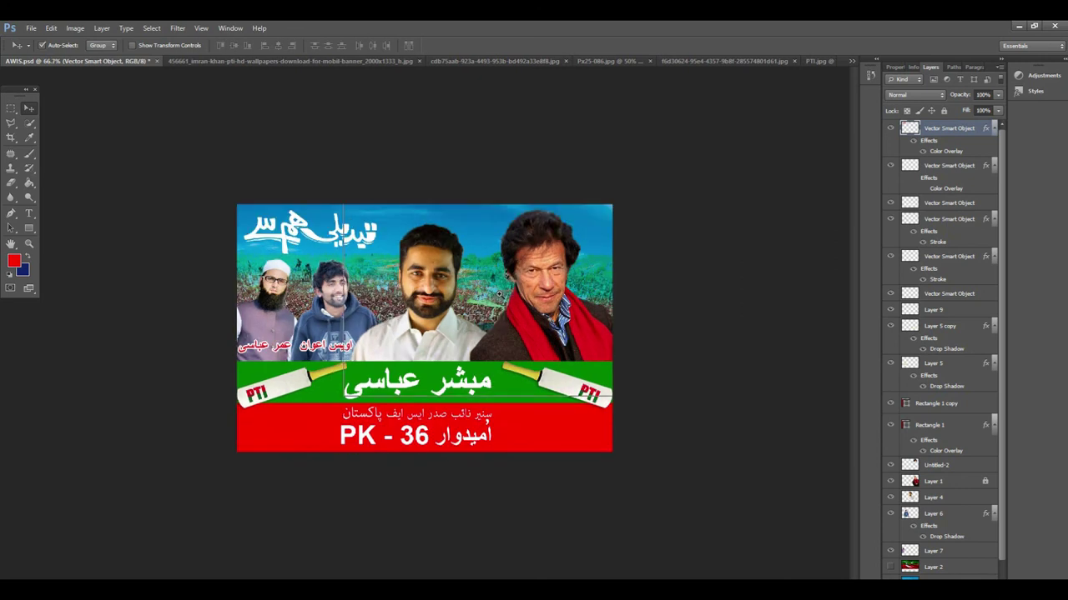
key("ctrl+1")
key("ctrl+minus")
key("ctrl+1")
key("ctrl+minus")
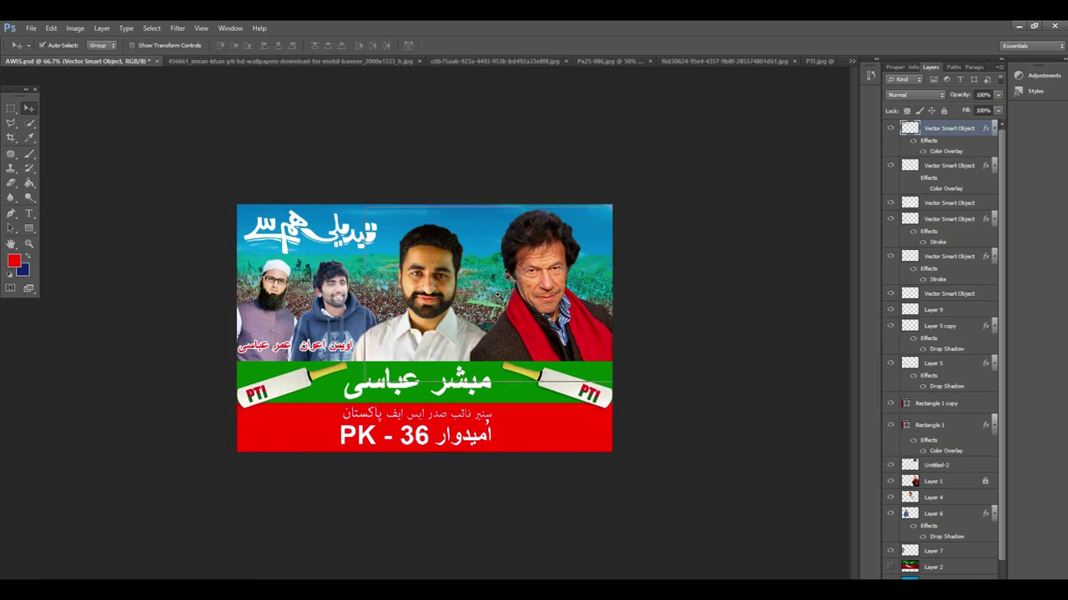
key("ctrl+1")
key("ctrl+minus")
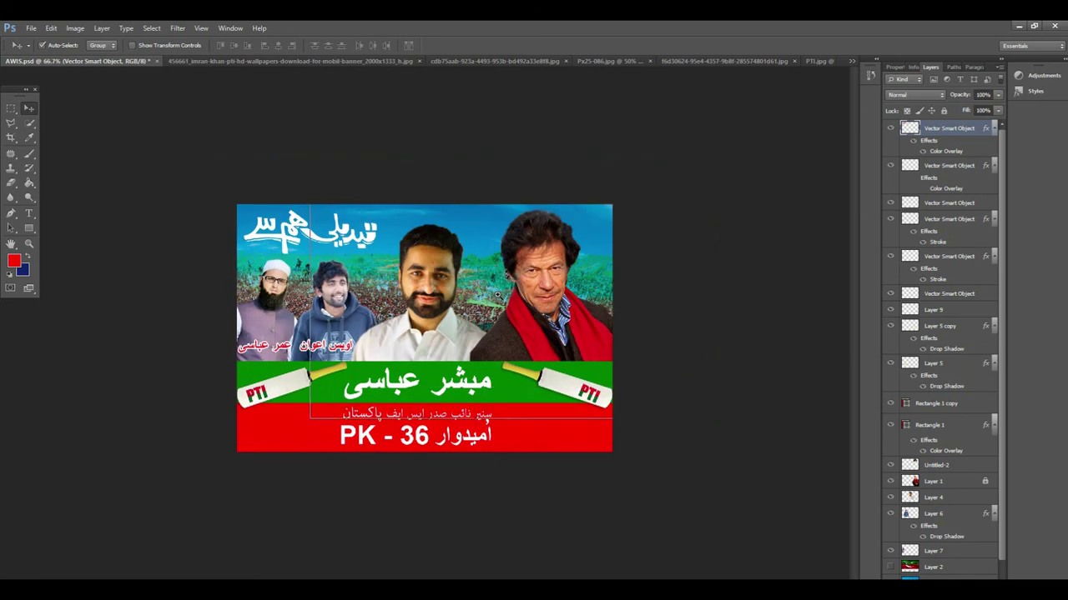
key("ctrl+1")
key("ctrl+minus")
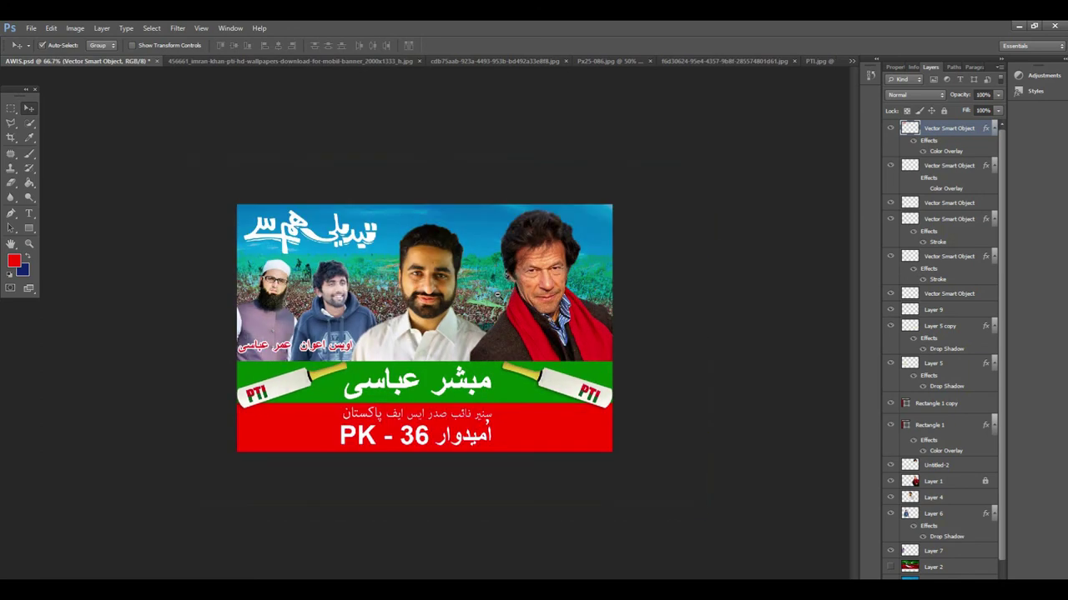